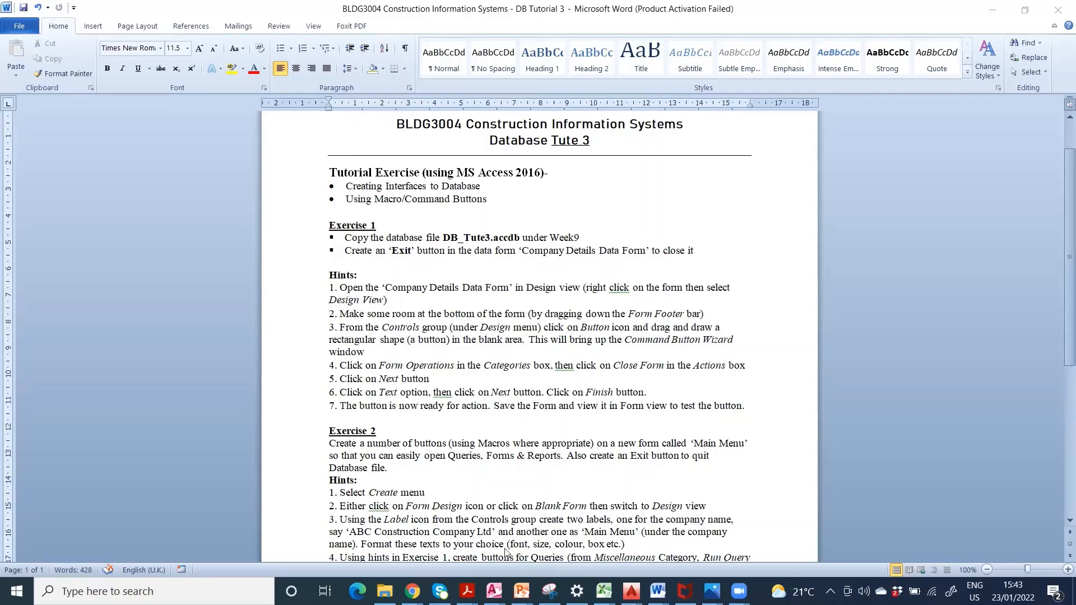
Check the Week 9 tutorial attachments on the course page in Chrome and switch to the DB_Tute3 database in Access.
{"action": "mouse_move", "coordinate": [412, 592]}
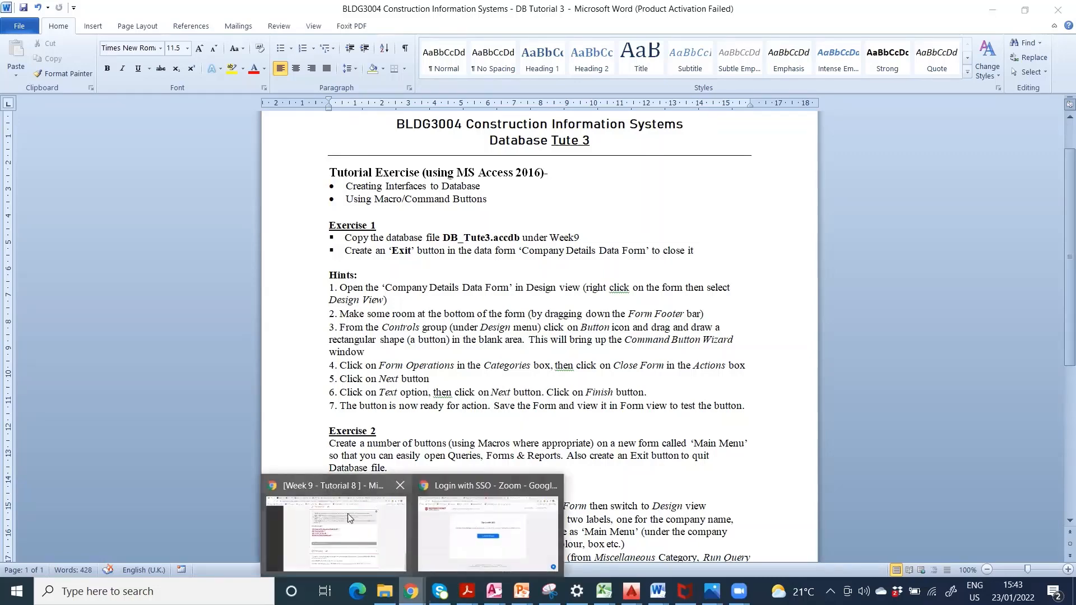
{"action": "left_click", "coordinate": [338, 489]}
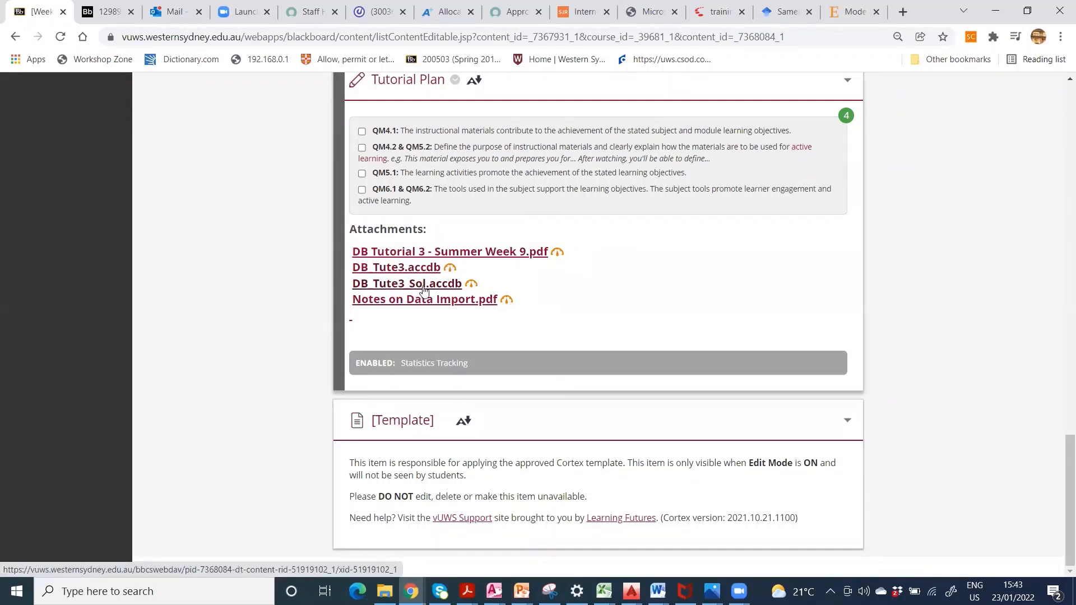
{"action": "left_click", "coordinate": [484, 250]}
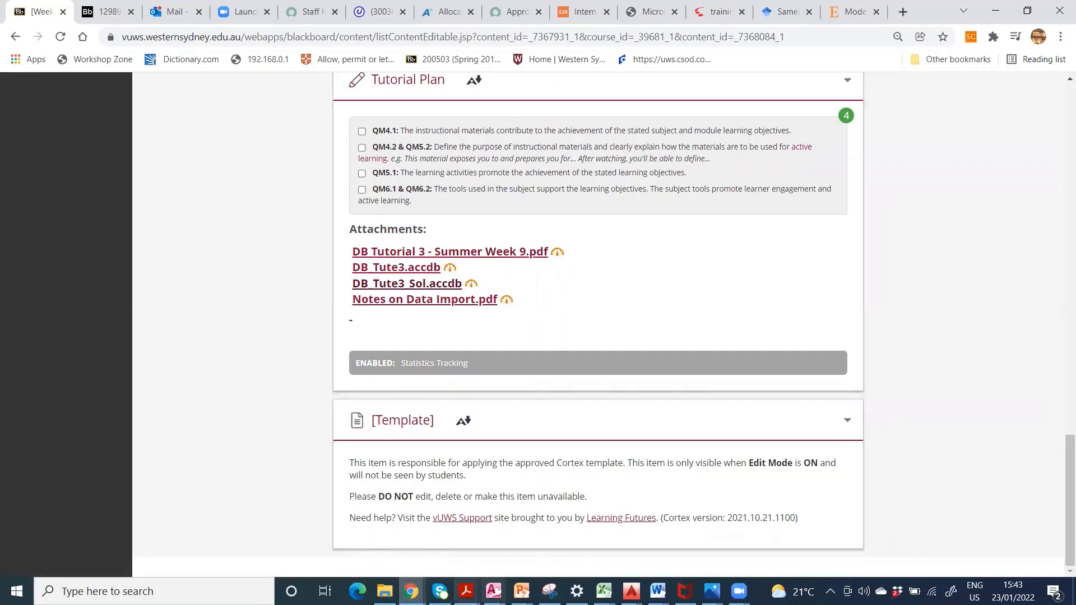
{"action": "mouse_move", "coordinate": [493, 591]}
{"action": "left_click", "coordinate": [449, 494]}
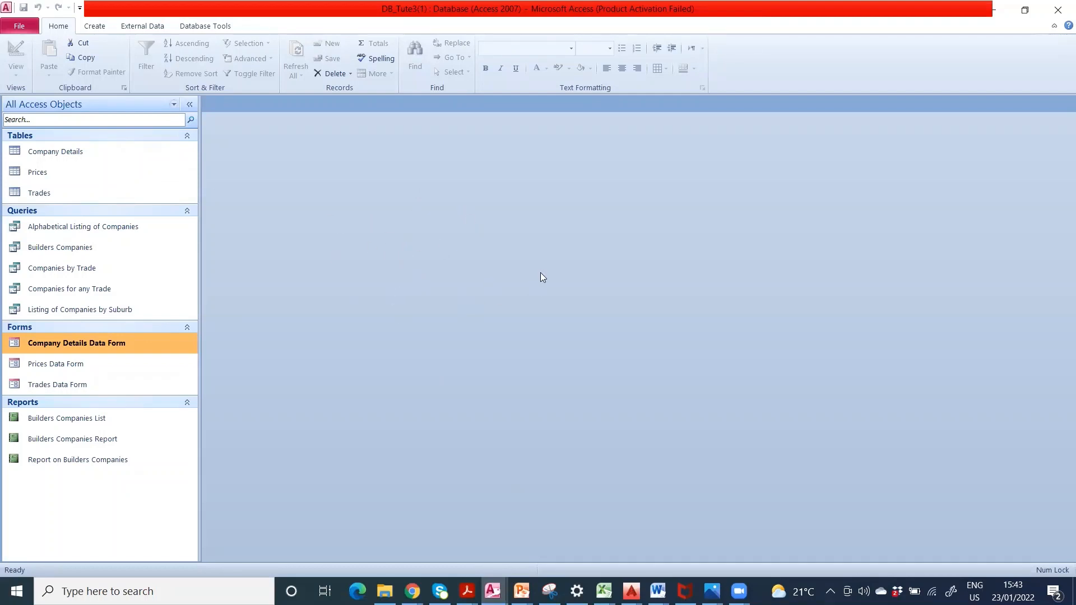
In the ABC Construction Database window, preview the Company Details Data Form and the all company list query from the Main Menu, closing each.
{"action": "mouse_move", "coordinate": [494, 592]}
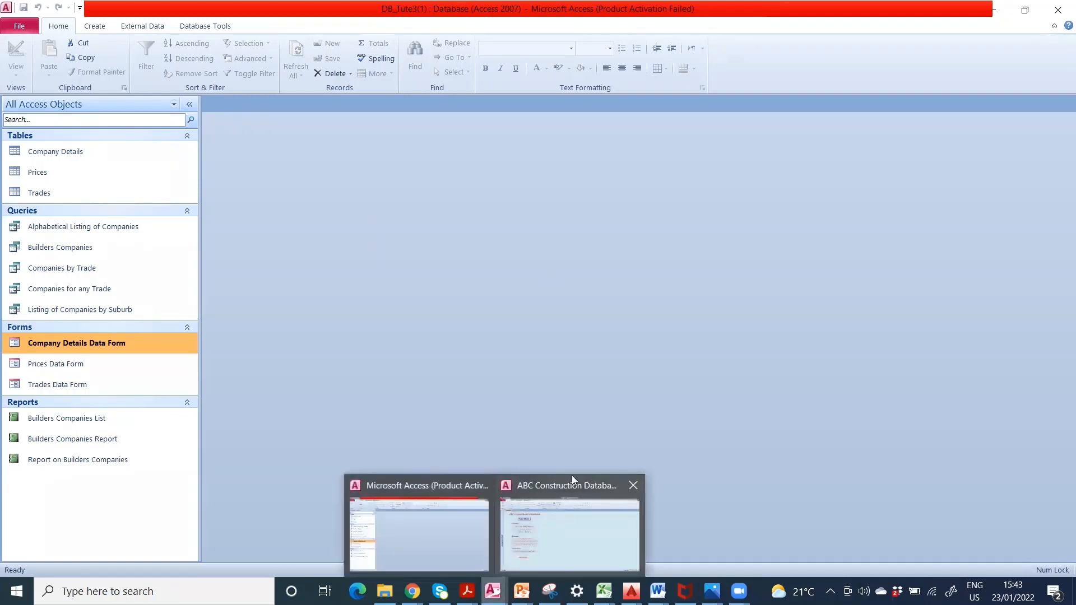
{"action": "left_click", "coordinate": [572, 475]}
{"action": "left_click", "coordinate": [683, 426]}
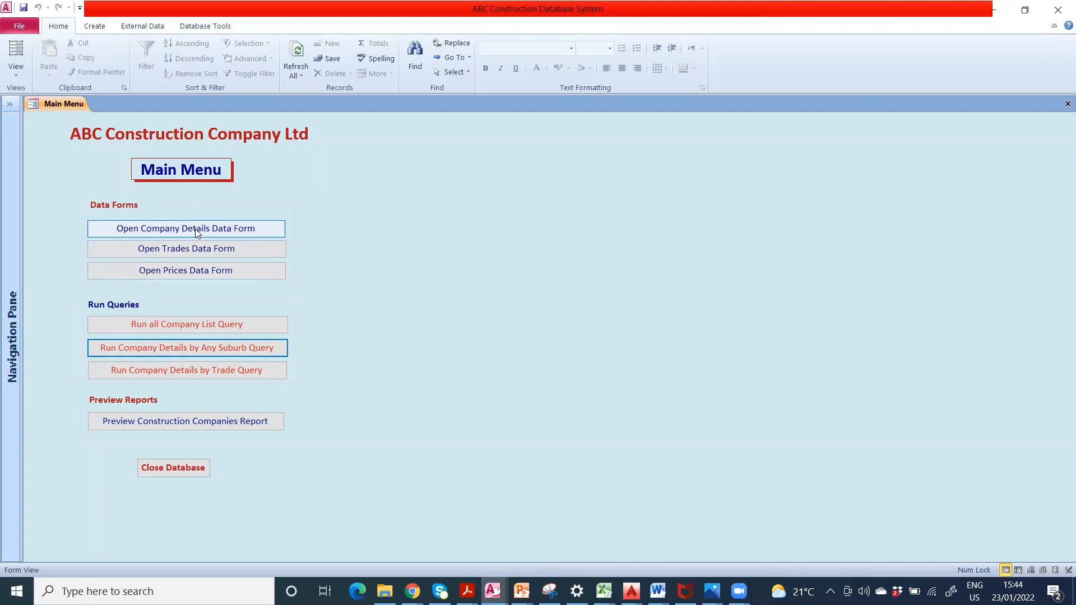
{"action": "left_click", "coordinate": [153, 227]}
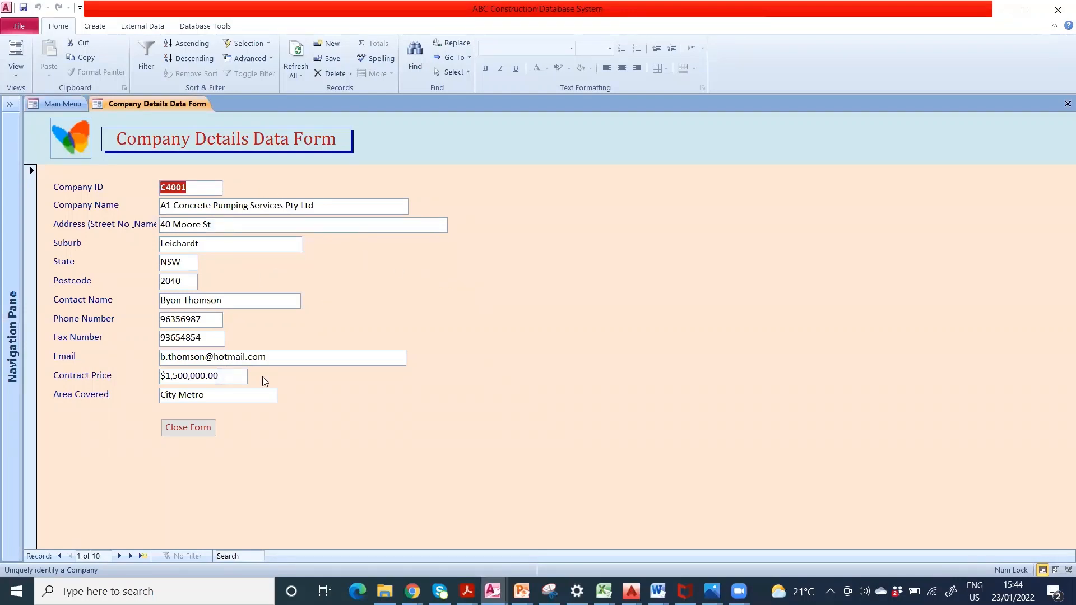
{"action": "left_click", "coordinate": [194, 431]}
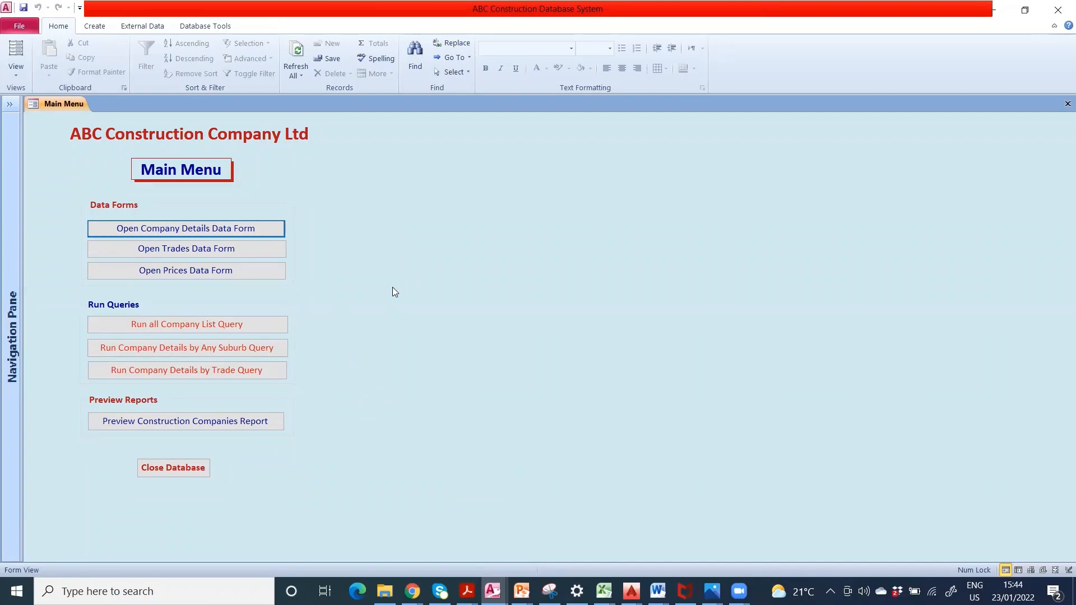
{"action": "left_click", "coordinate": [171, 323]}
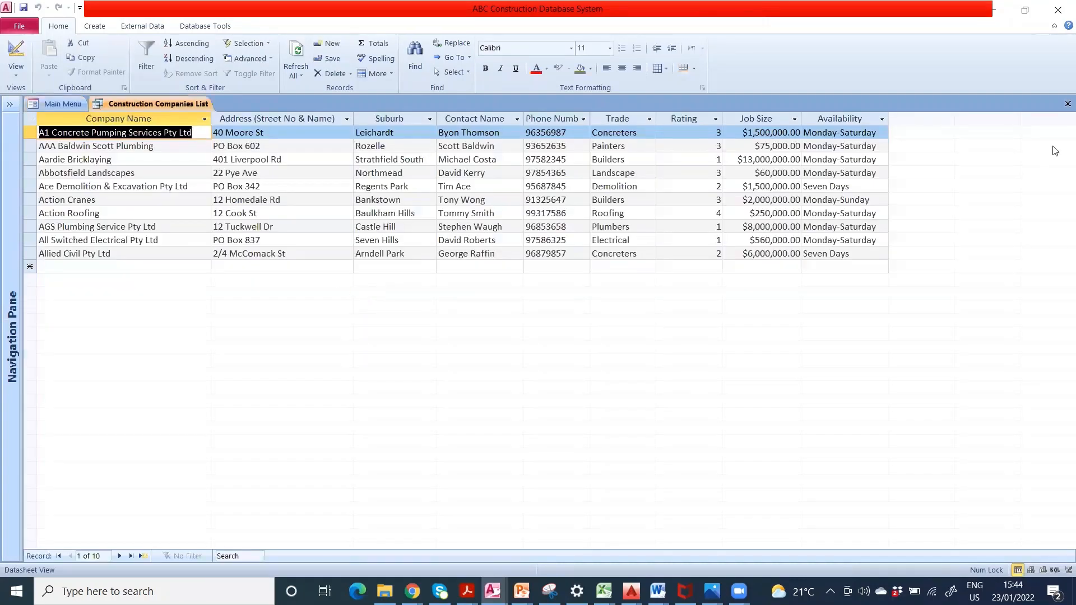
{"action": "left_click", "coordinate": [1067, 103]}
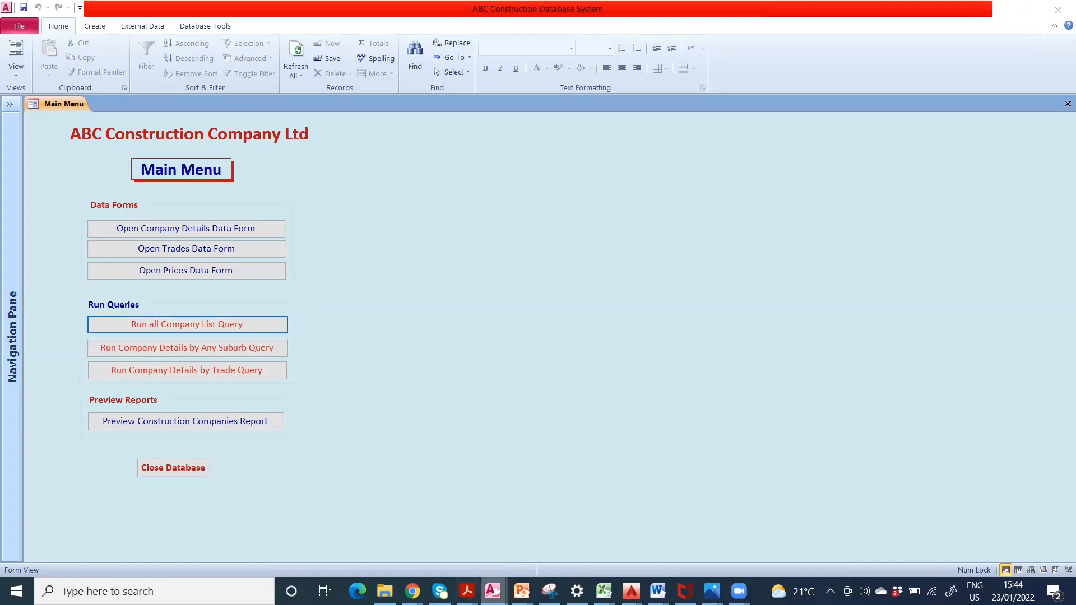
Read the Exercise 1 instructions in the Word tutorial document and return to the DB_Tute3 database in Access.
{"action": "mouse_move", "coordinate": [493, 592]}
{"action": "left_click", "coordinate": [418, 491]}
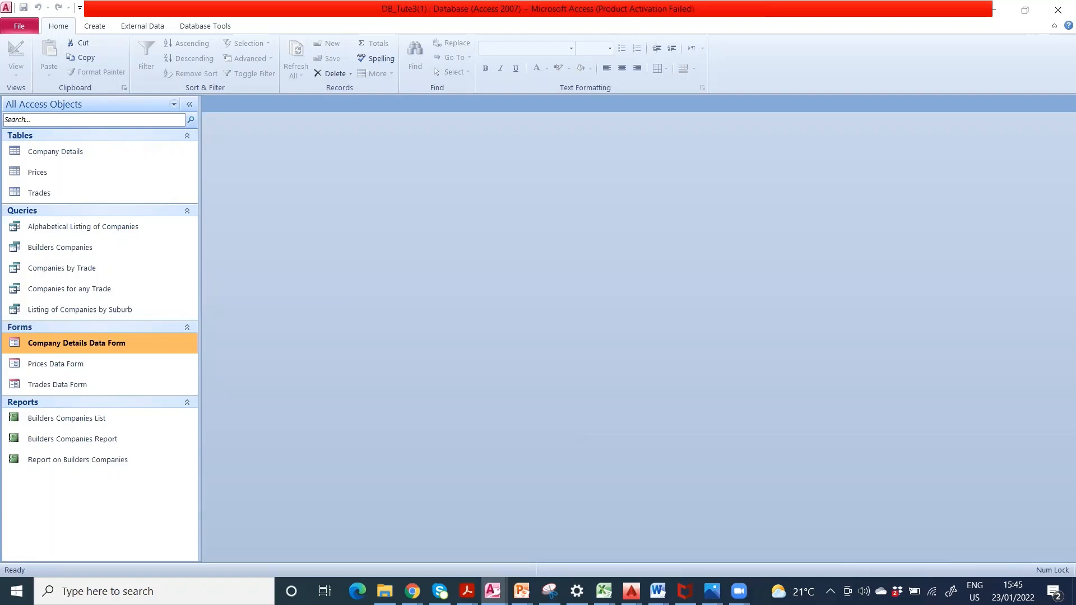
{"action": "left_click", "coordinate": [657, 592]}
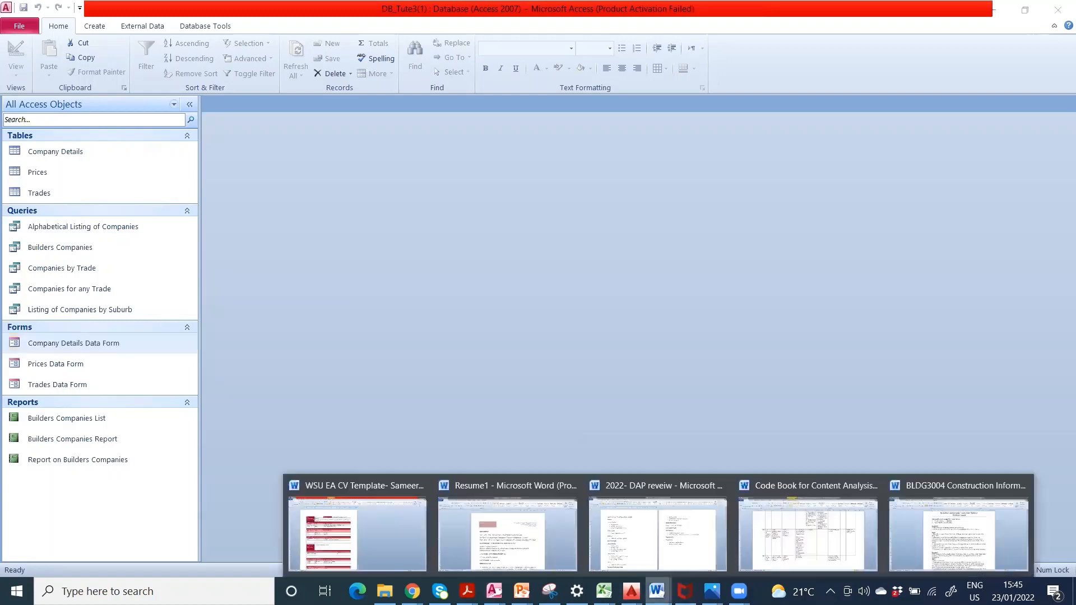
{"action": "left_click", "coordinate": [956, 481]}
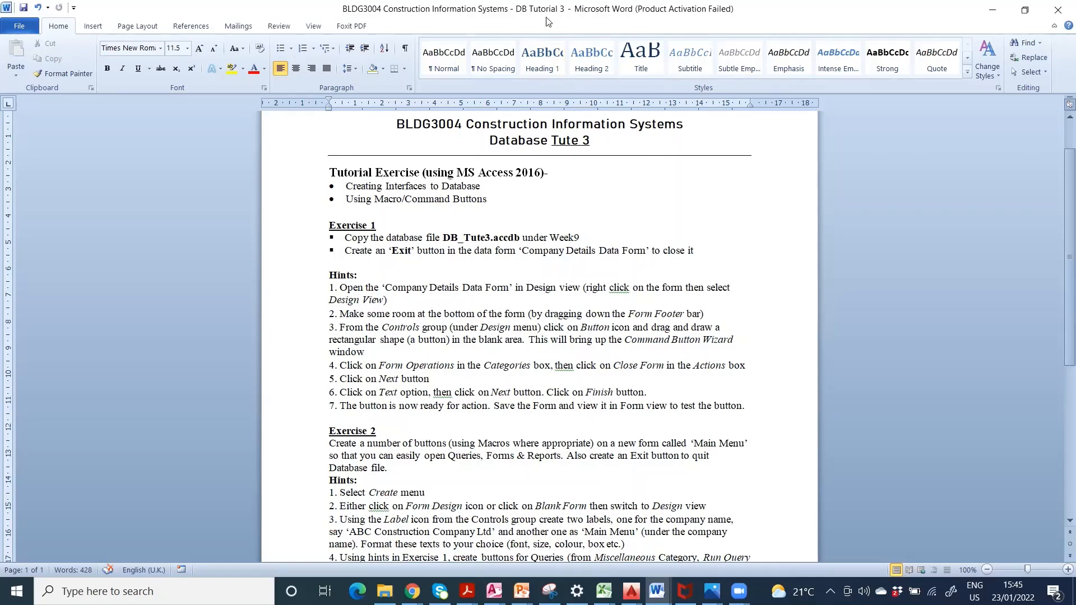
{"action": "key", "text": "alt+Tab"}
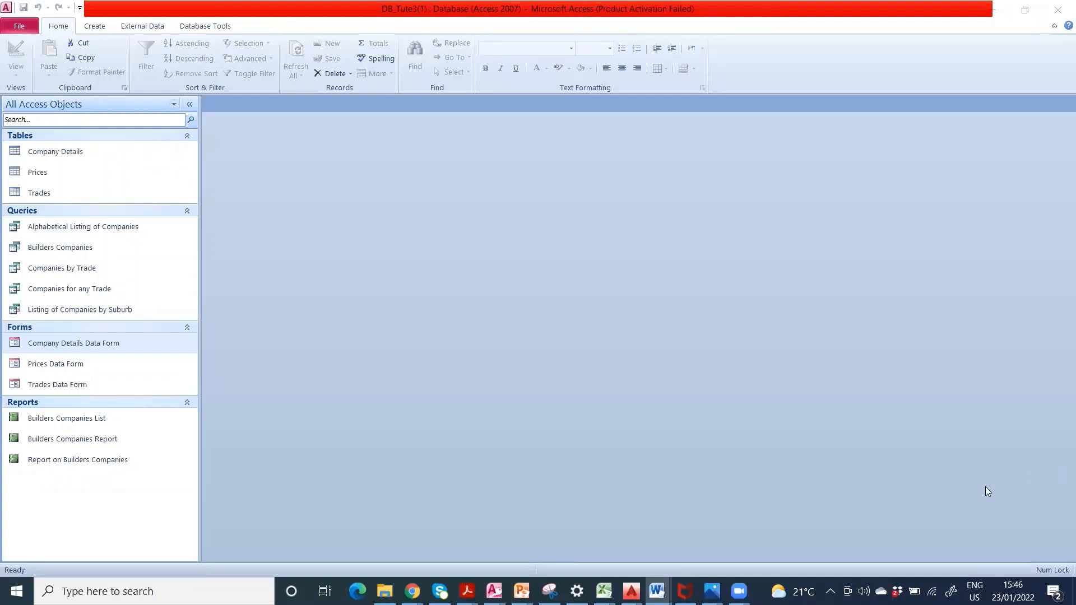
Open the Company Details Data Form in Design View and extend its Detail section to about 15.5 on the vertical ruler.
{"action": "double_click", "coordinate": [100, 345]}
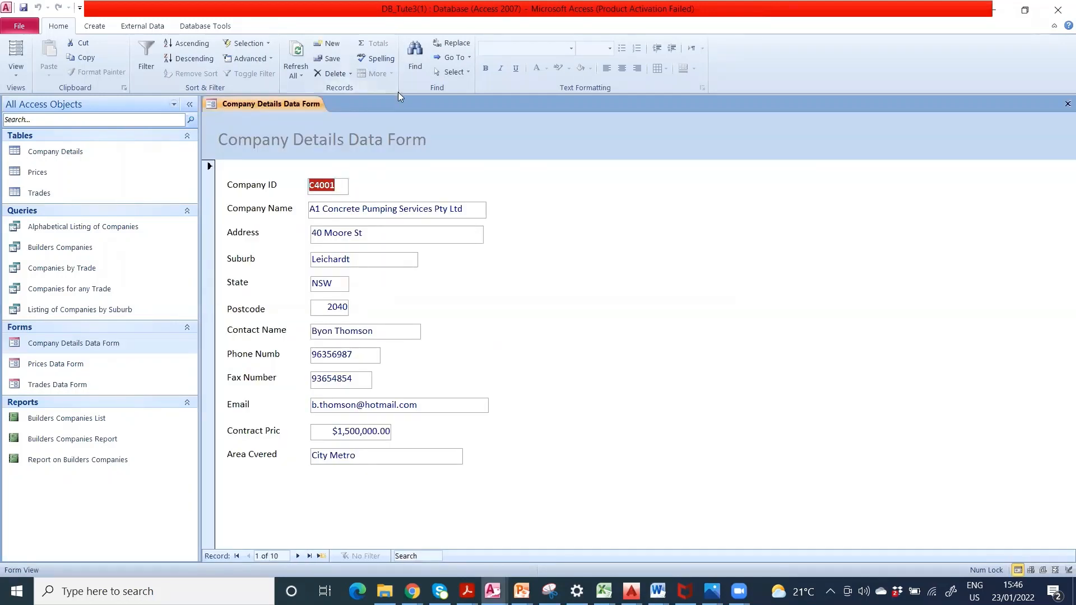
{"action": "left_click", "coordinate": [16, 80]}
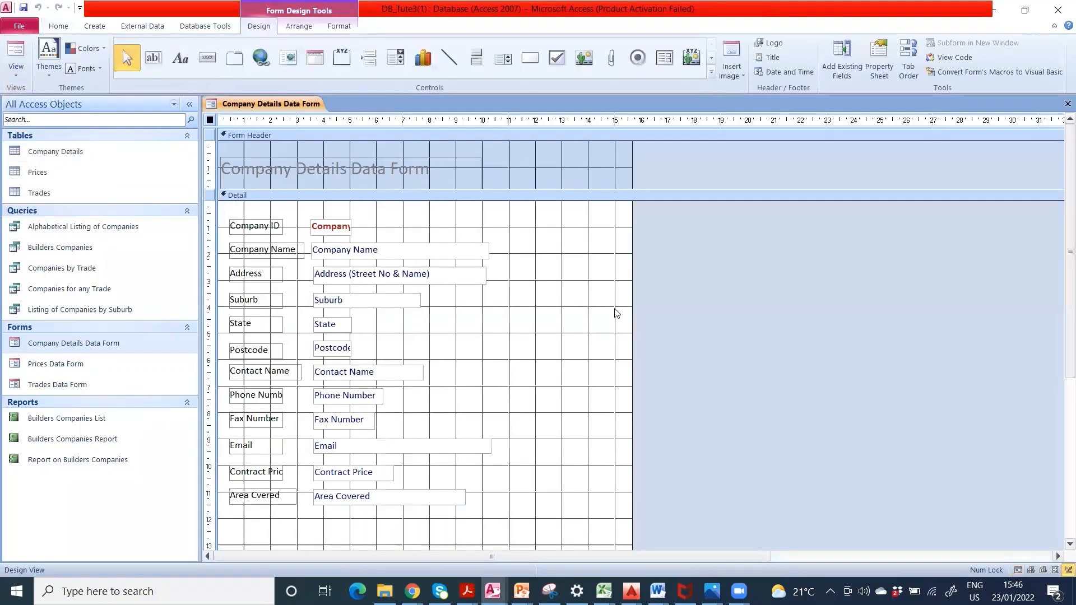
{"action": "scroll", "coordinate": [686, 329], "scroll_direction": "down", "scroll_amount": 2}
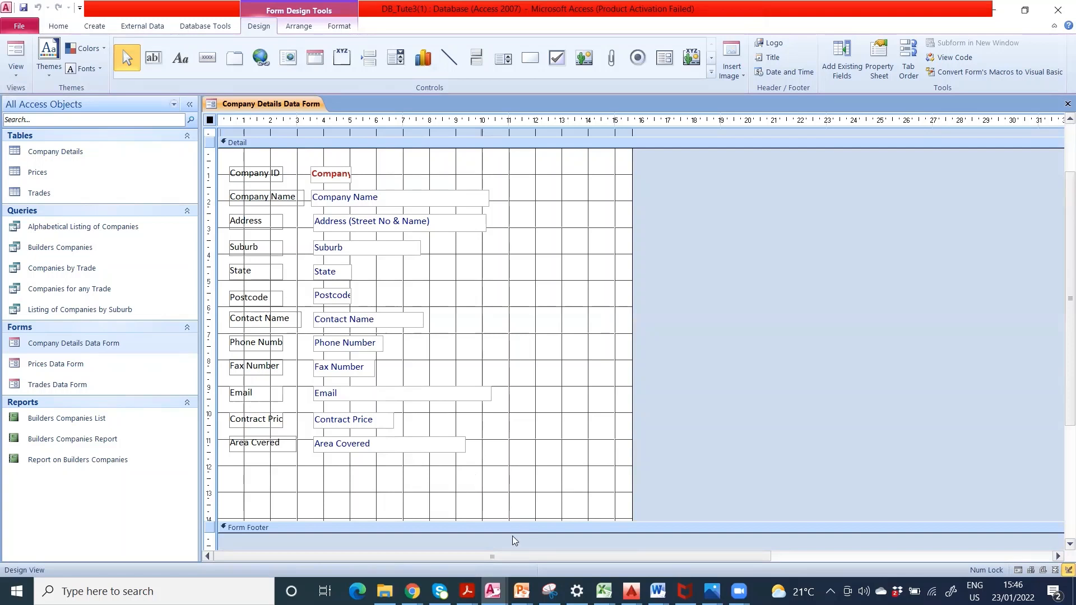
{"action": "left_click", "coordinate": [529, 532]}
{"action": "left_click_drag", "start_coordinate": [529, 533], "coordinate": [528, 547]}
{"action": "scroll", "coordinate": [517, 453], "scroll_direction": "down", "scroll_amount": 2}
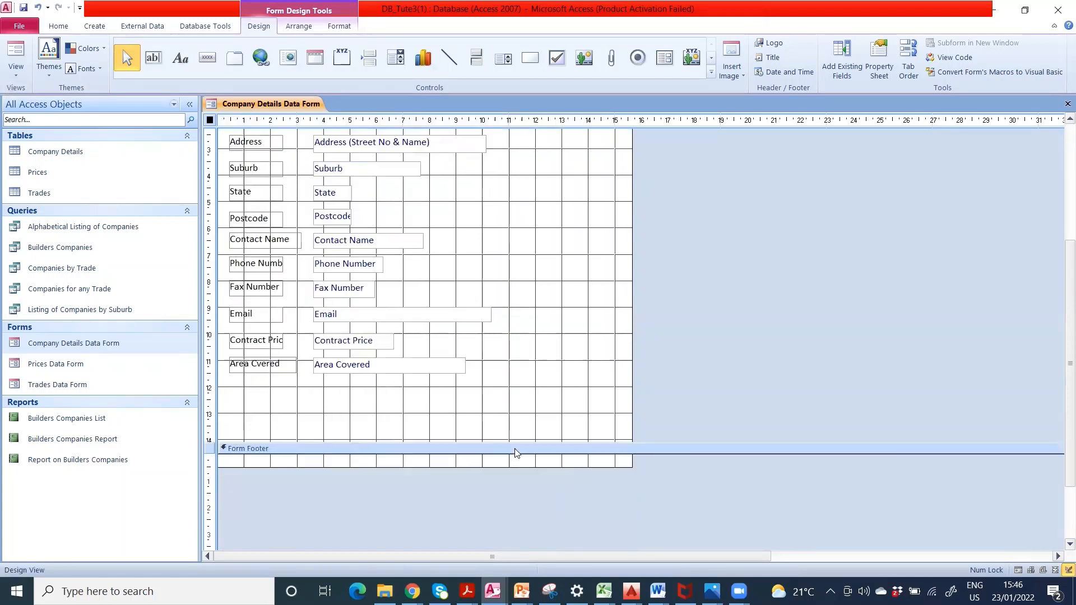
{"action": "left_click", "coordinate": [507, 456]}
{"action": "left_click_drag", "start_coordinate": [506, 455], "coordinate": [506, 480]}
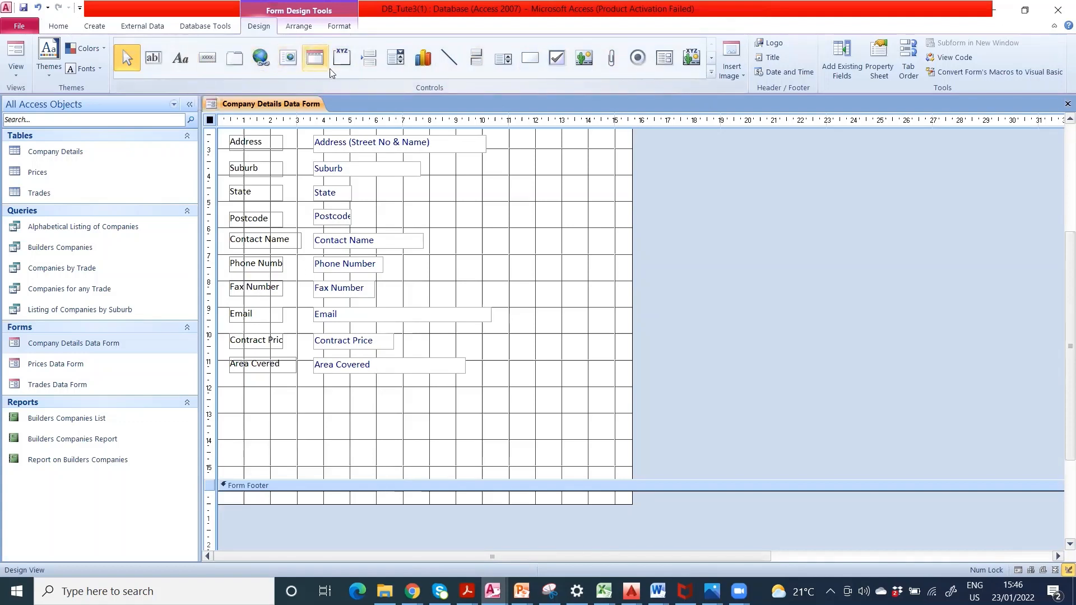
Draw a command button in the blank area below Area Covered and assign it the Close Form action from Form Operations.
{"action": "left_click", "coordinate": [209, 60]}
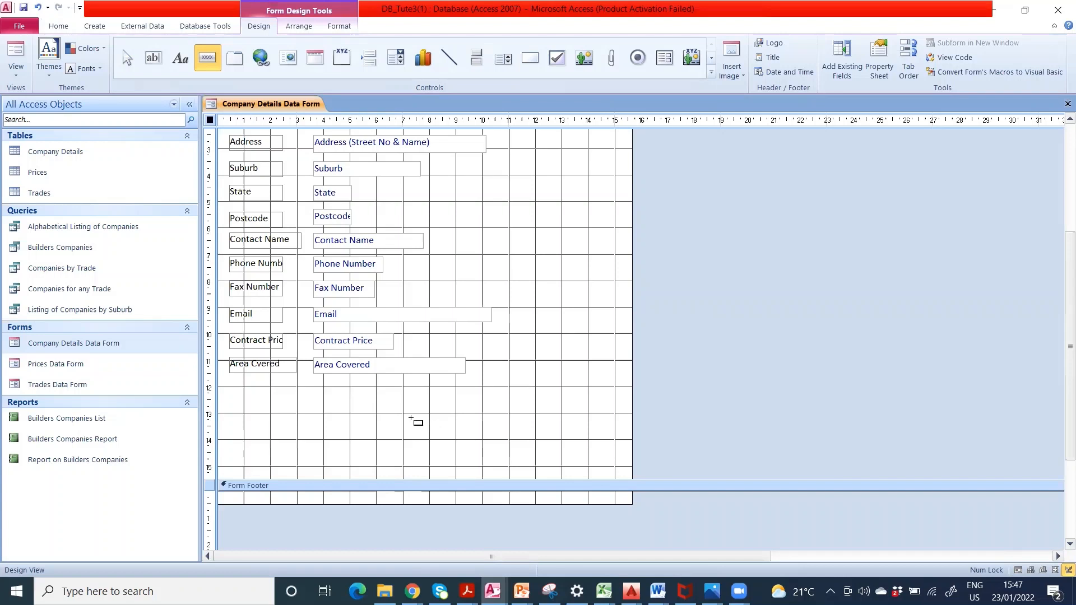
{"action": "left_click_drag", "start_coordinate": [411, 418], "coordinate": [533, 450]}
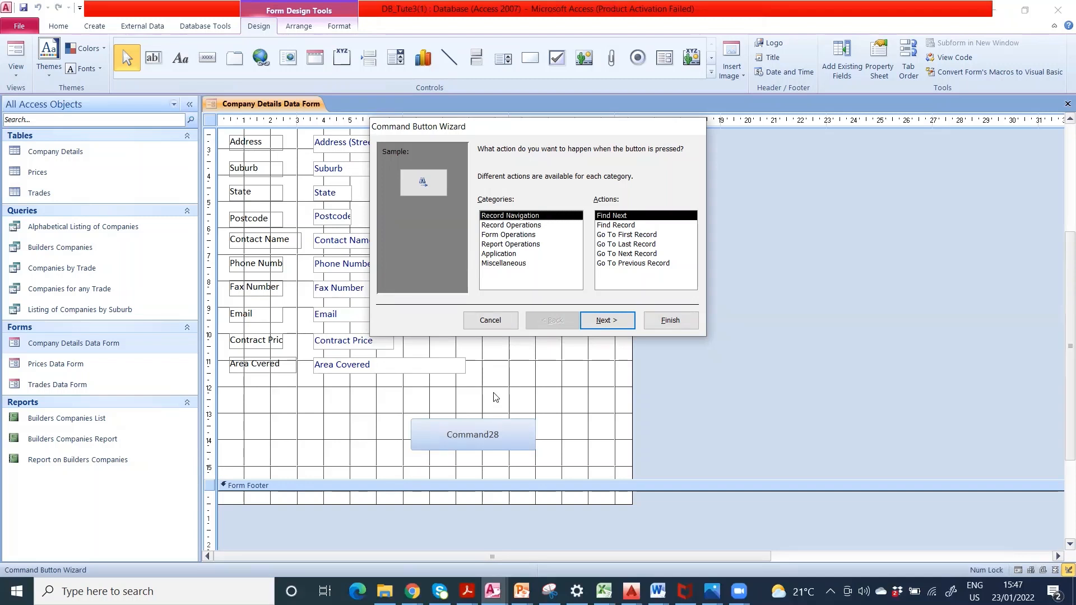
{"action": "left_click", "coordinate": [529, 235]}
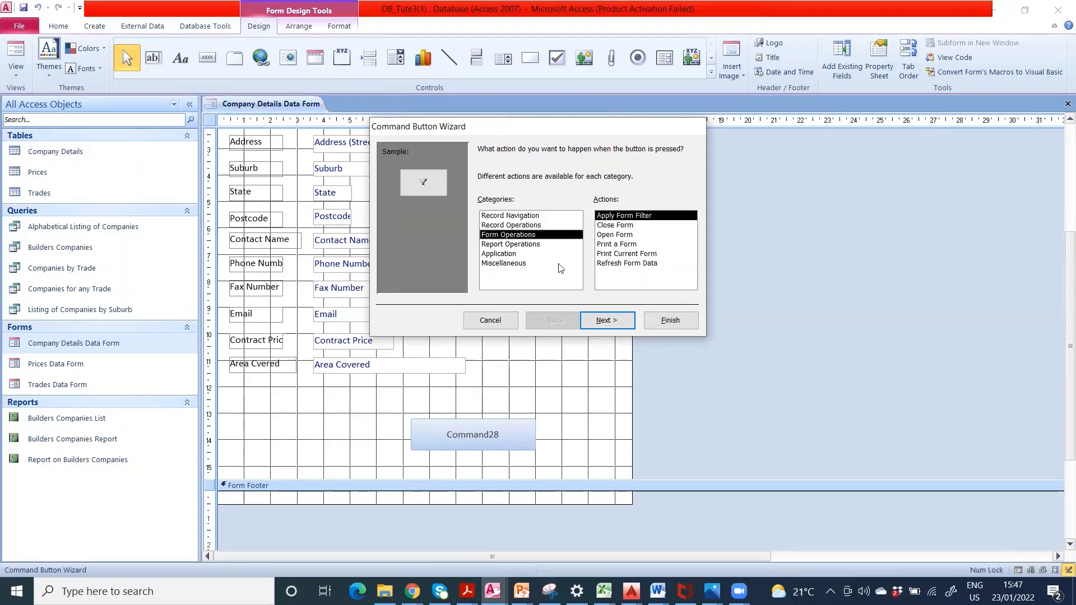
{"action": "double_click", "coordinate": [624, 225]}
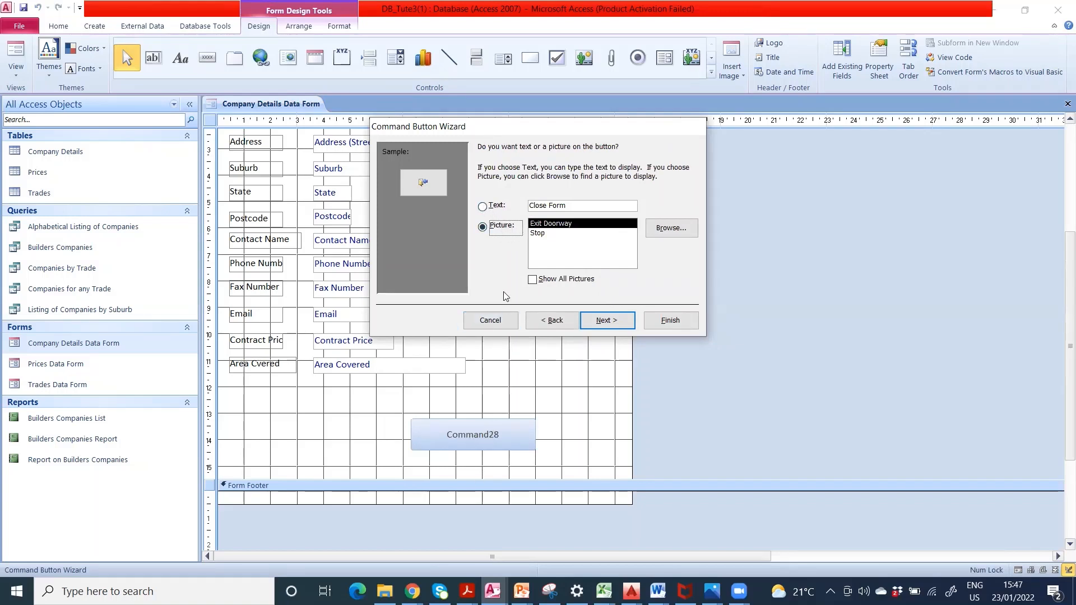
Display the text Close Form on the button instead of a picture and finish the wizard with the default button name.
{"action": "left_click", "coordinate": [482, 207]}
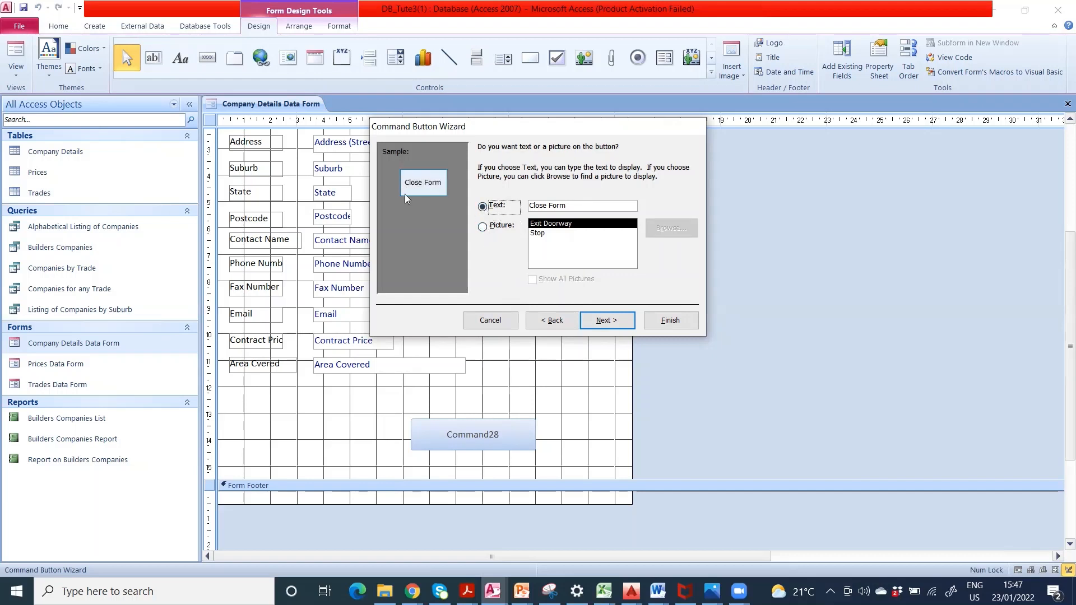
{"action": "left_click", "coordinate": [483, 227]}
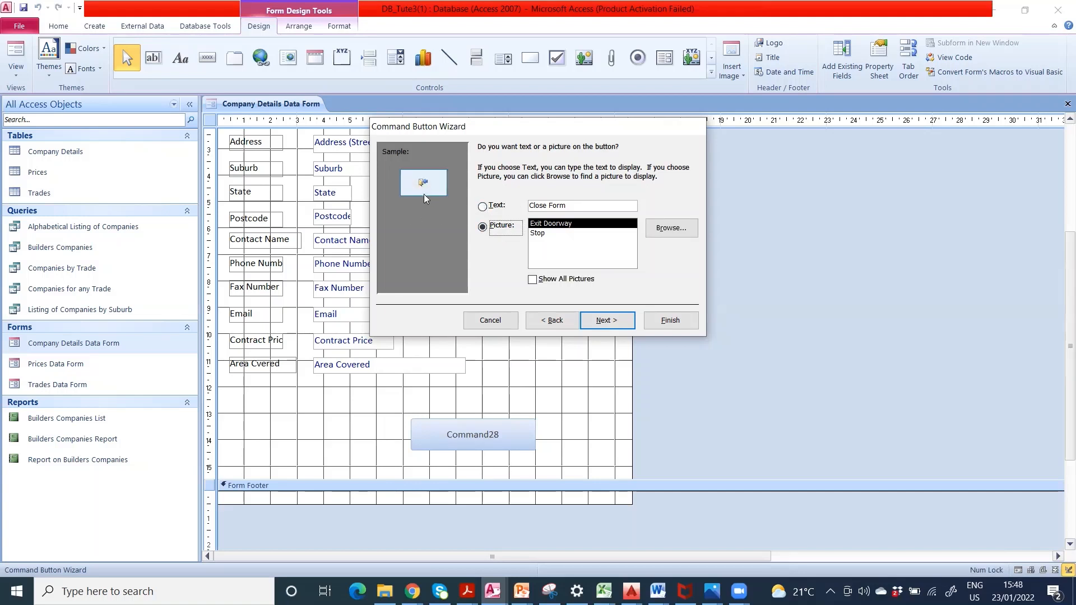
{"action": "left_click", "coordinate": [483, 207]}
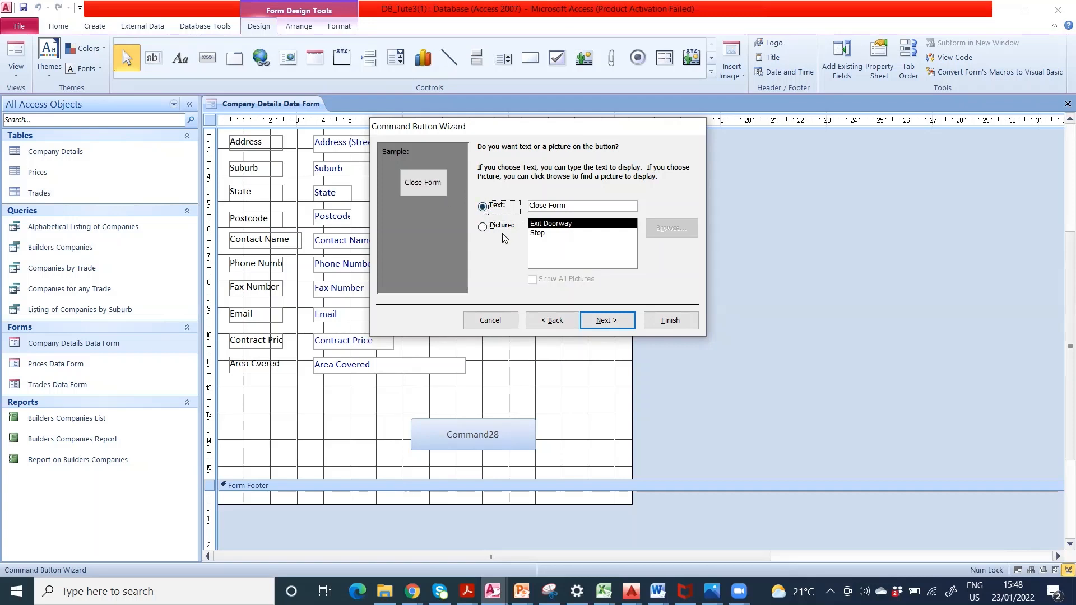
{"action": "left_click", "coordinate": [608, 321]}
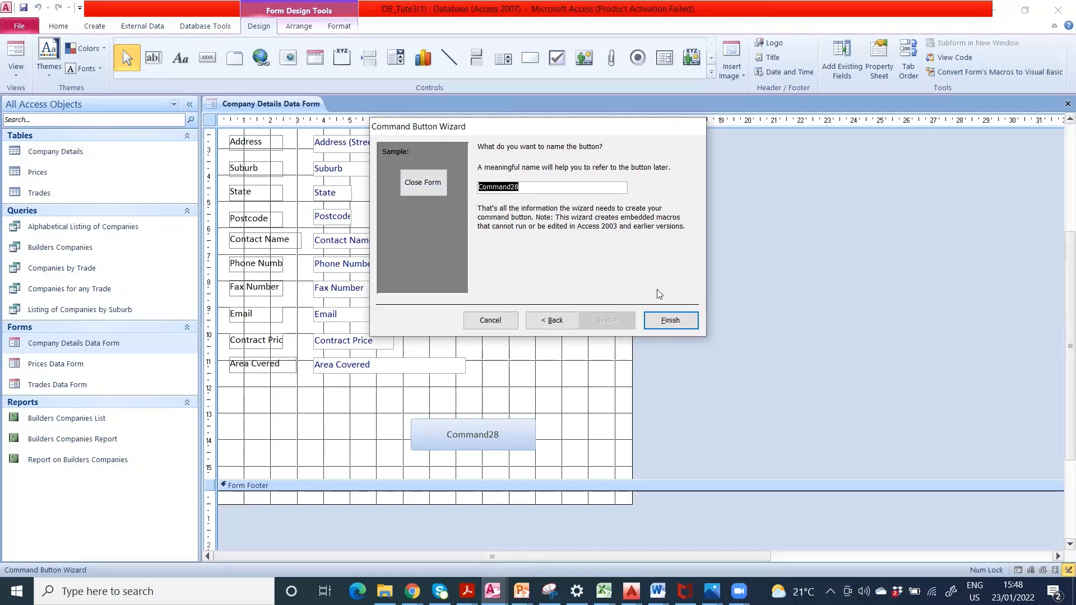
{"action": "left_click", "coordinate": [671, 322]}
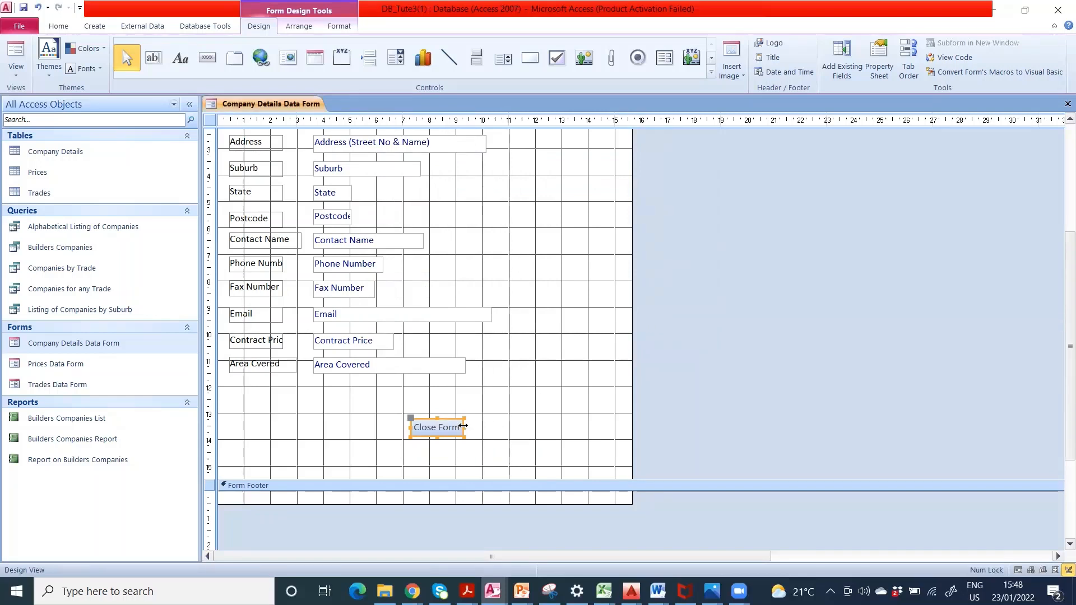
Widen the Close Form button to about 3 ruler units and give it red text with a green fill.
{"action": "mouse_move", "coordinate": [463, 426]}
{"action": "left_mouse_down"}
{"action": "mouse_move", "coordinate": [489, 426]}
{"action": "mouse_move", "coordinate": [478, 422]}
{"action": "left_mouse_up"}
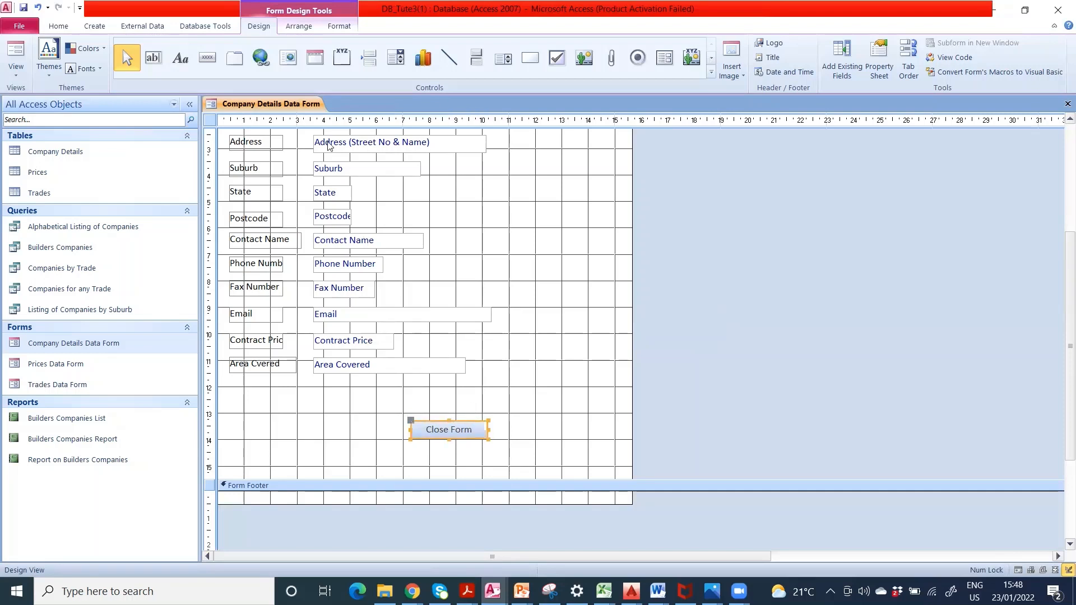
{"action": "left_click", "coordinate": [338, 27]}
{"action": "left_click", "coordinate": [167, 70]}
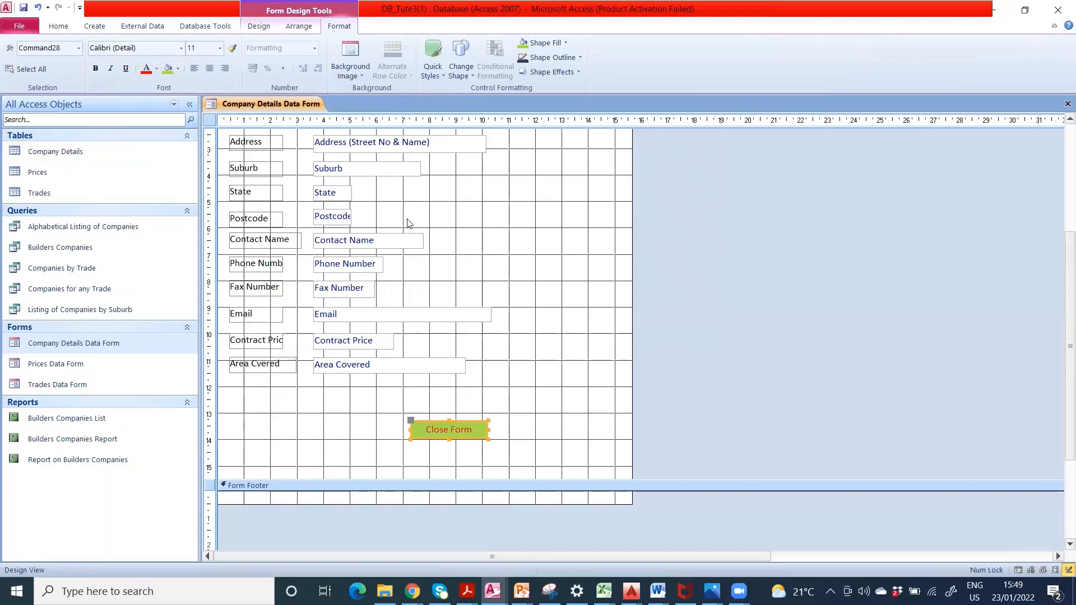
Test the Close Form button in Form View and save the design changes to the Company Details Data Form.
{"action": "left_click", "coordinate": [261, 29]}
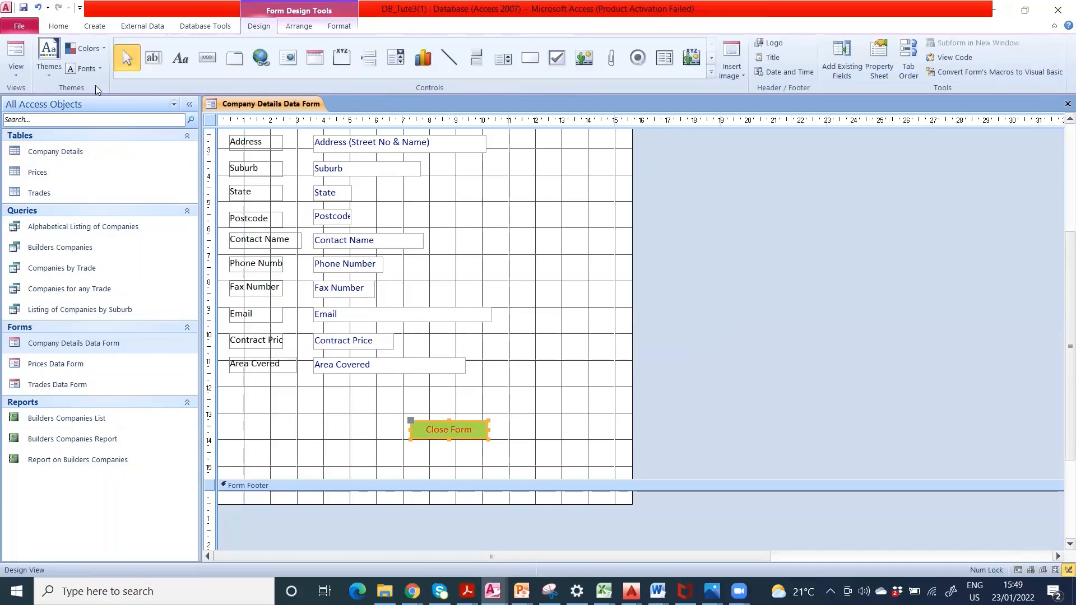
{"action": "left_click", "coordinate": [16, 70]}
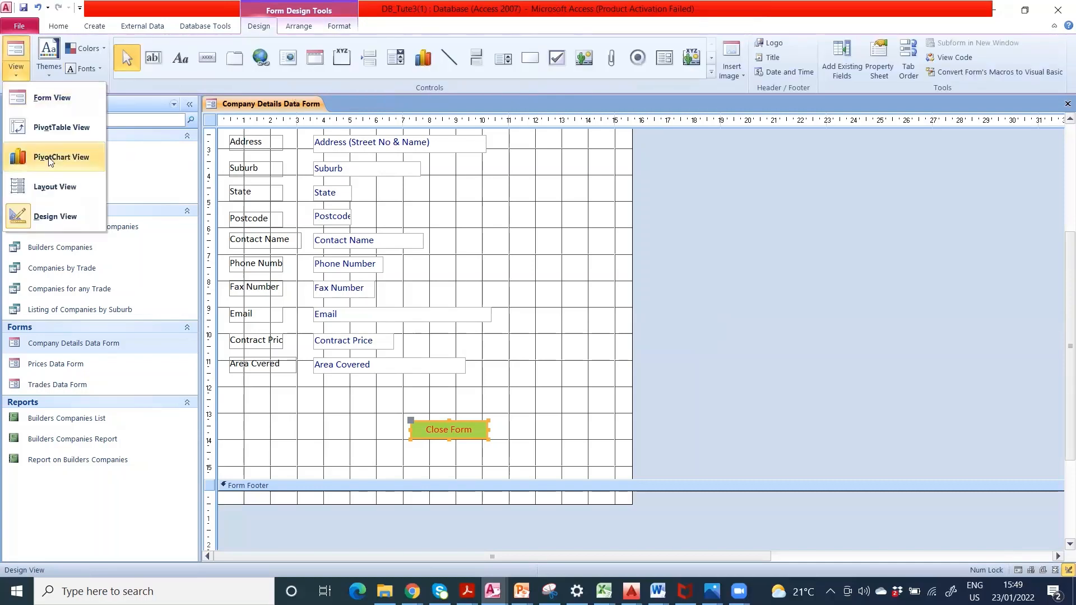
{"action": "left_click", "coordinate": [56, 100]}
{"action": "scroll", "coordinate": [499, 303], "scroll_direction": "down", "scroll_amount": 1}
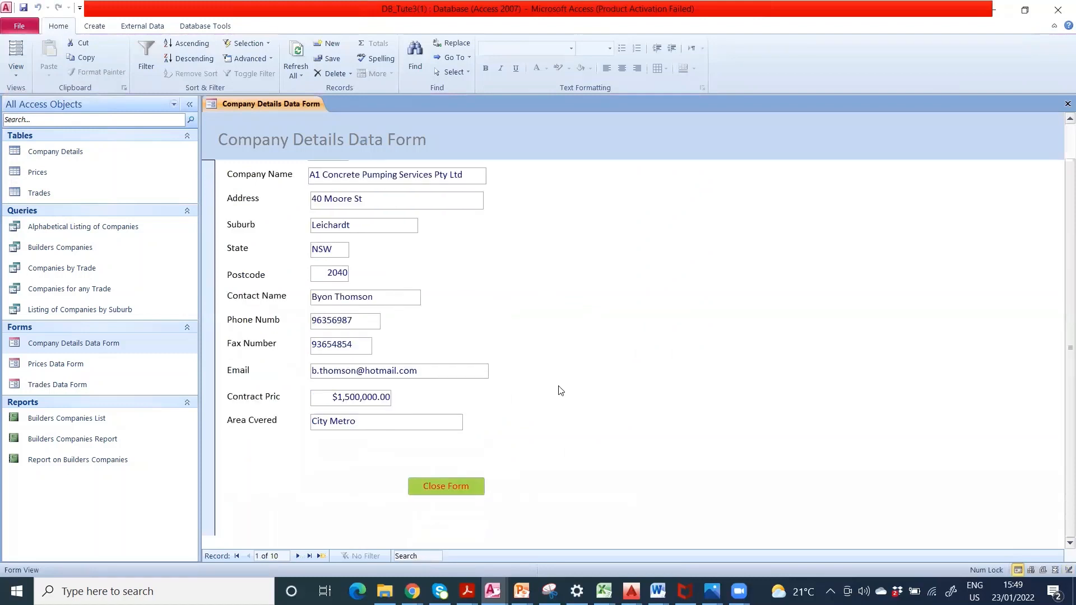
{"action": "left_click", "coordinate": [453, 487]}
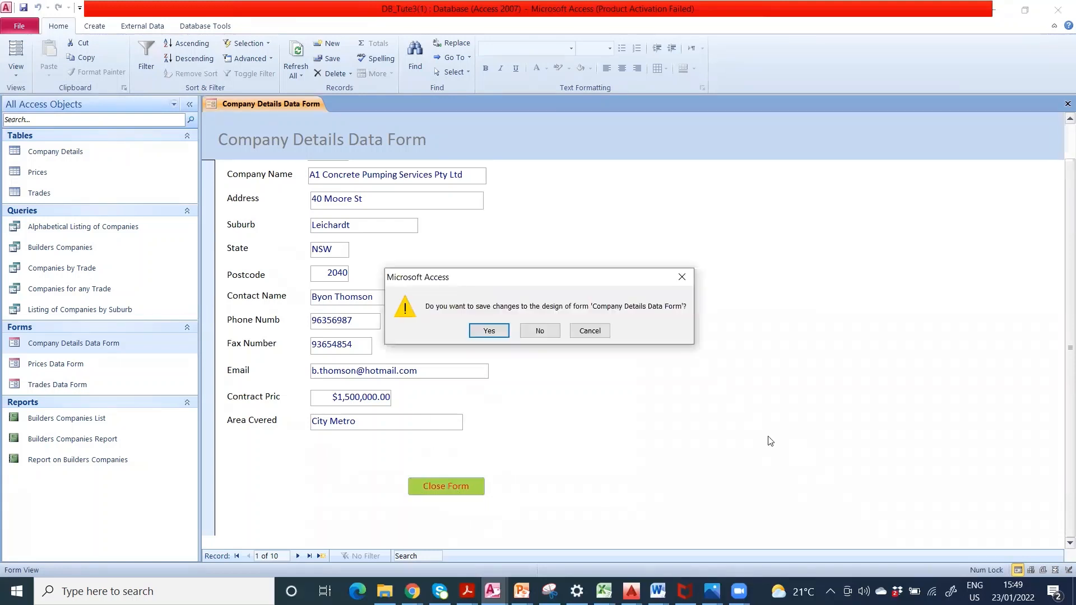
{"action": "left_click", "coordinate": [499, 334]}
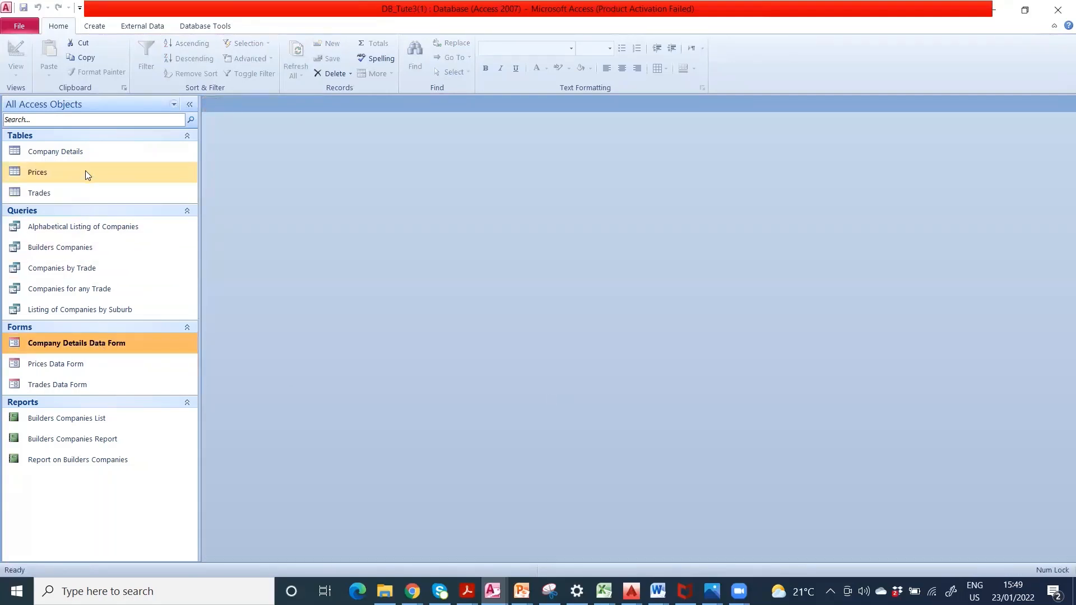
Open the Company Details Data Form and test its Close Form button.
{"action": "double_click", "coordinate": [111, 350]}
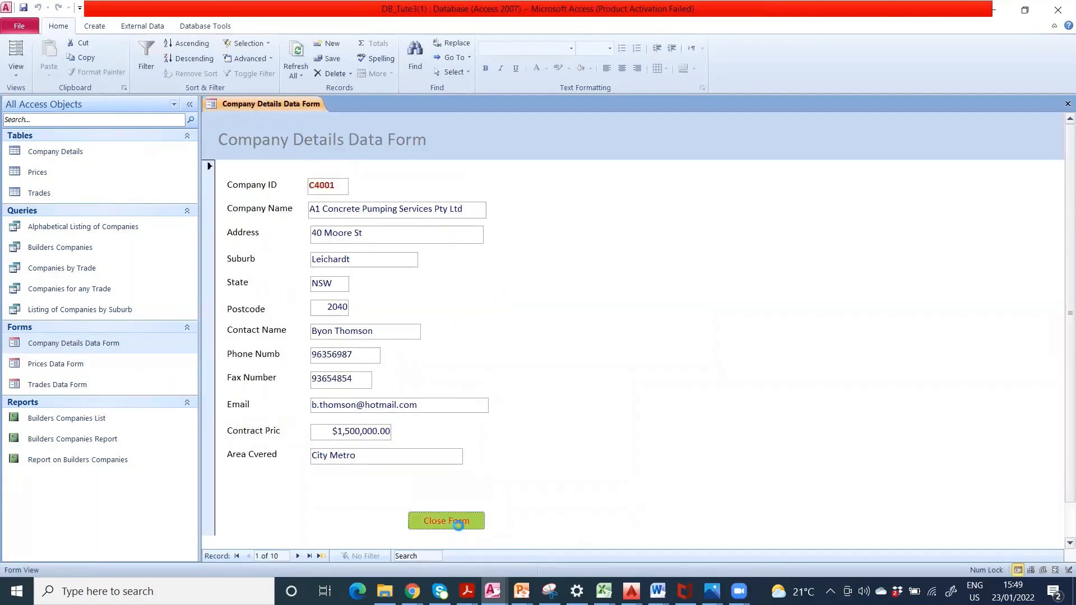
{"action": "left_click", "coordinate": [455, 521]}
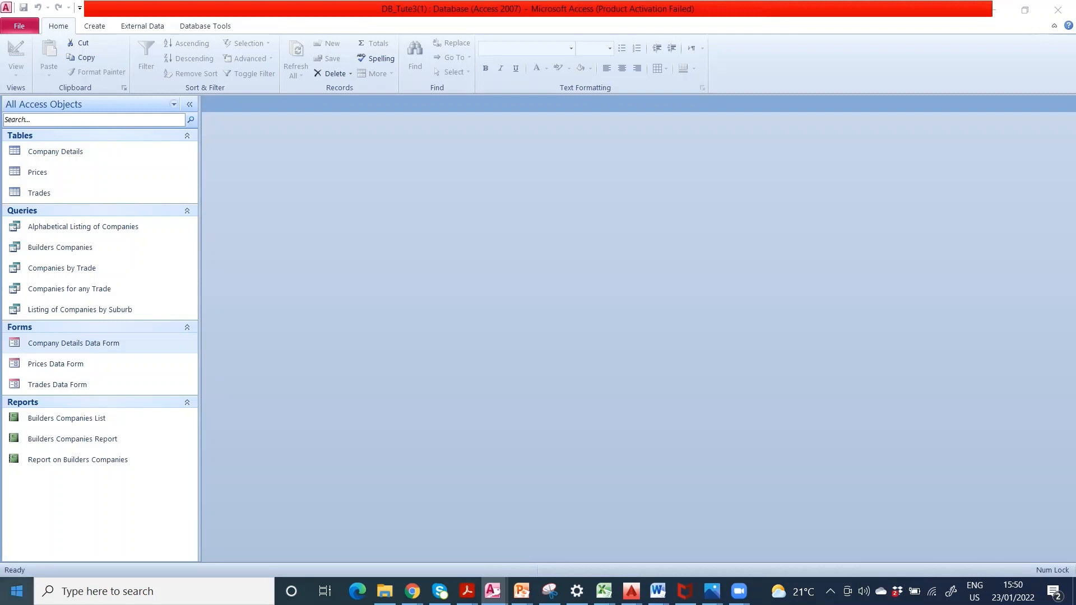
Switch to the ABC Construction Database System and test opening and closing the Company Details and Trades data forms from its Main Menu.
{"action": "mouse_move", "coordinate": [493, 591]}
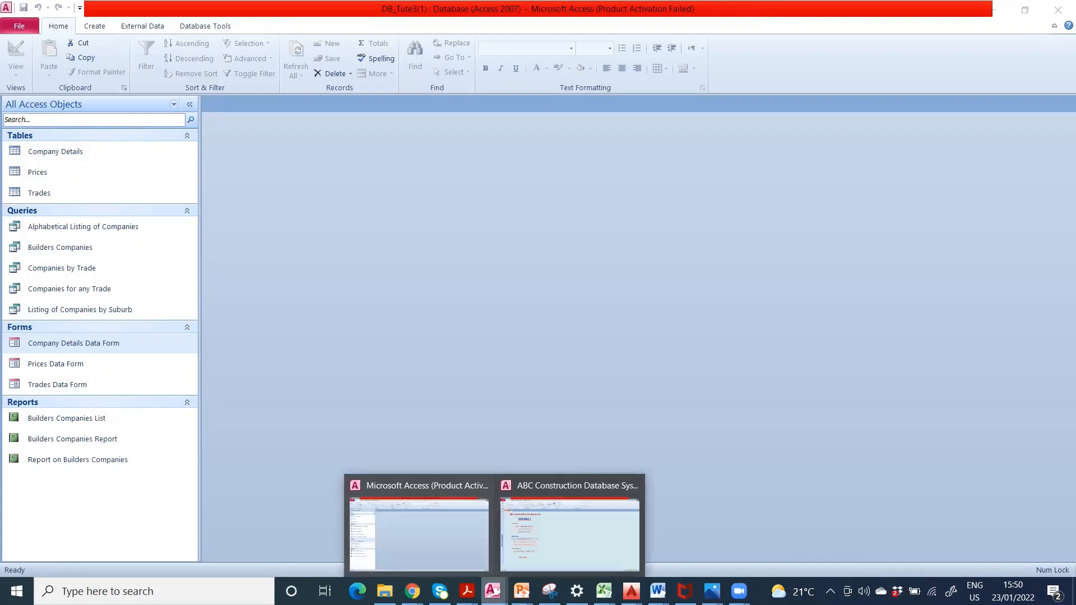
{"action": "left_click", "coordinate": [562, 486]}
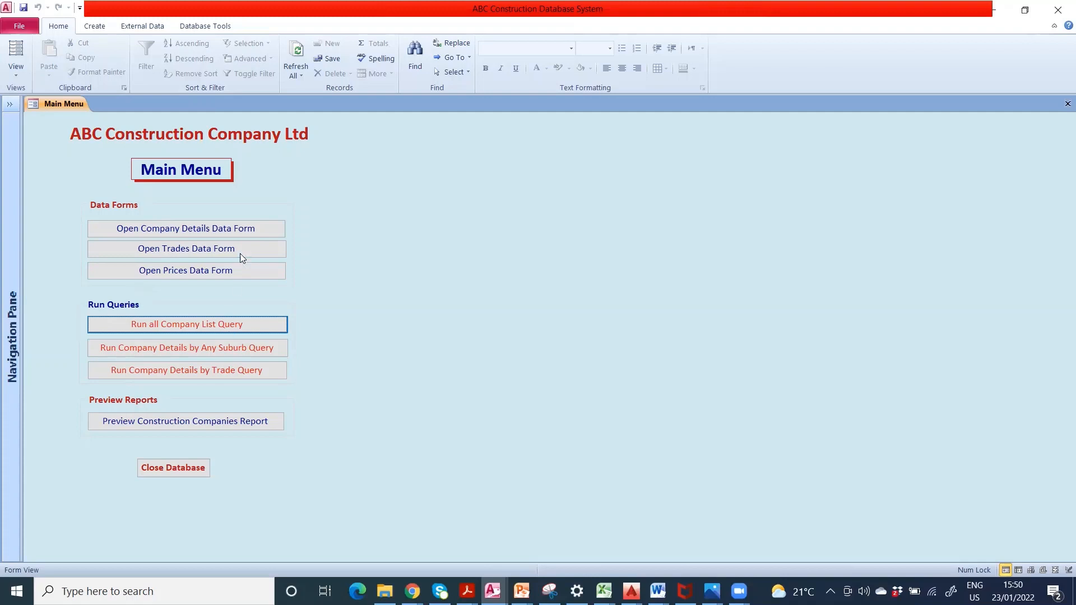
{"action": "left_click", "coordinate": [201, 231]}
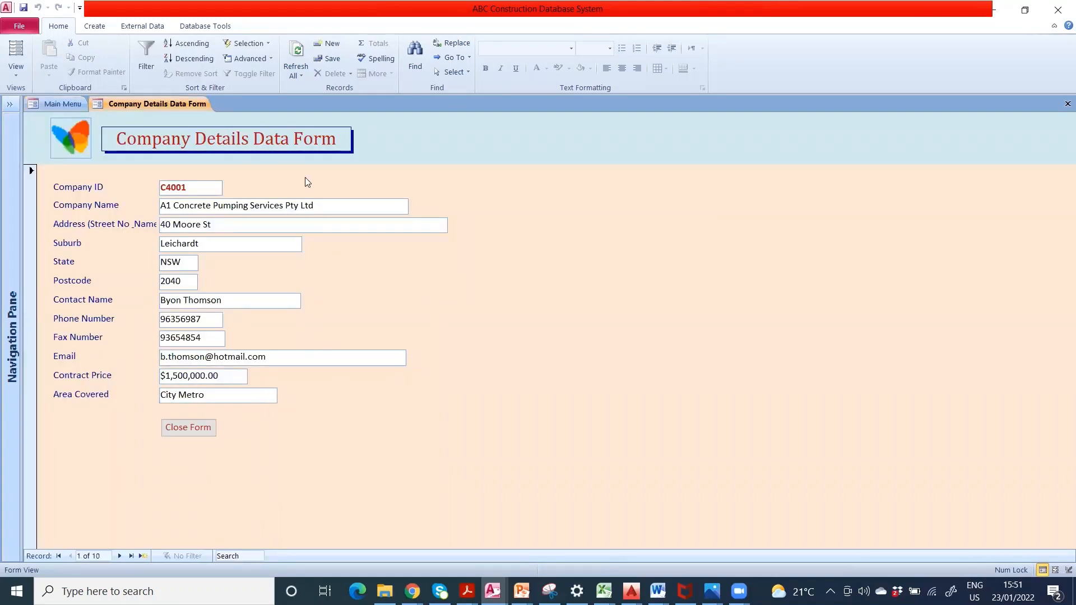
{"action": "left_click", "coordinate": [190, 429]}
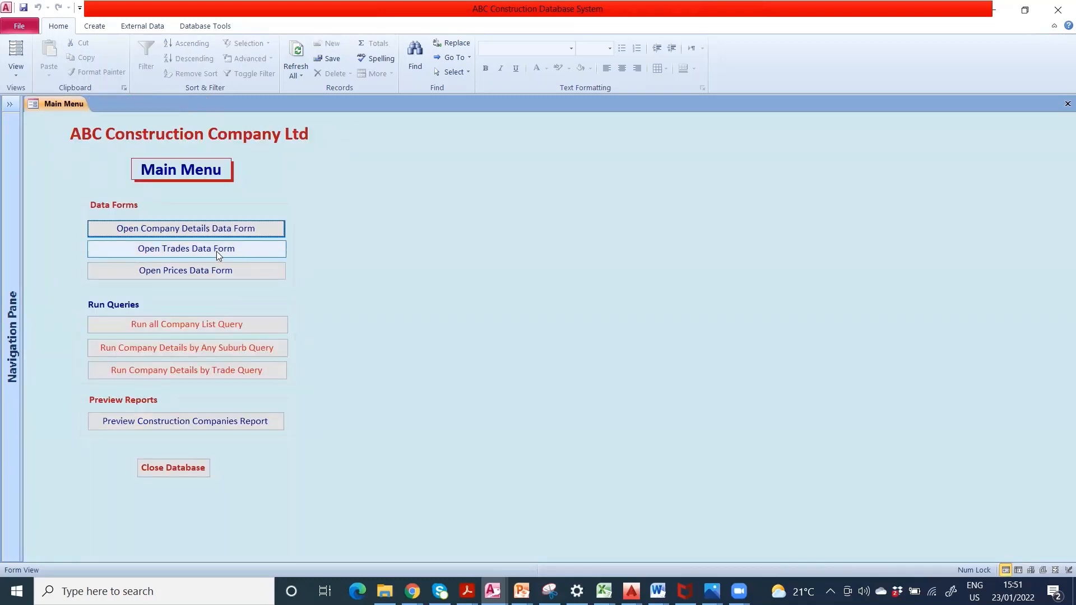
{"action": "left_click", "coordinate": [217, 250]}
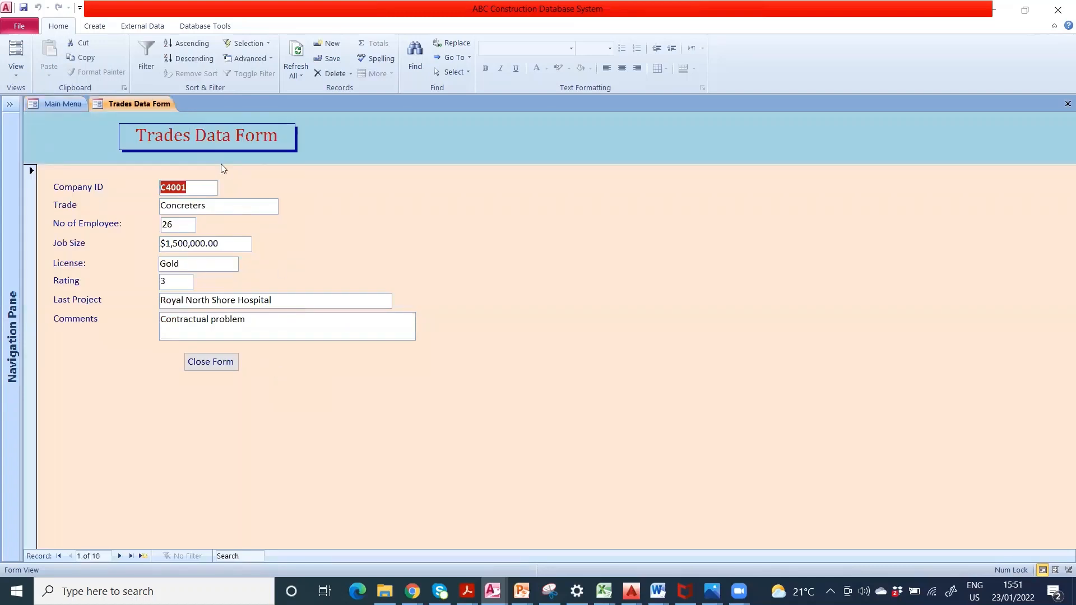
{"action": "left_click", "coordinate": [209, 362]}
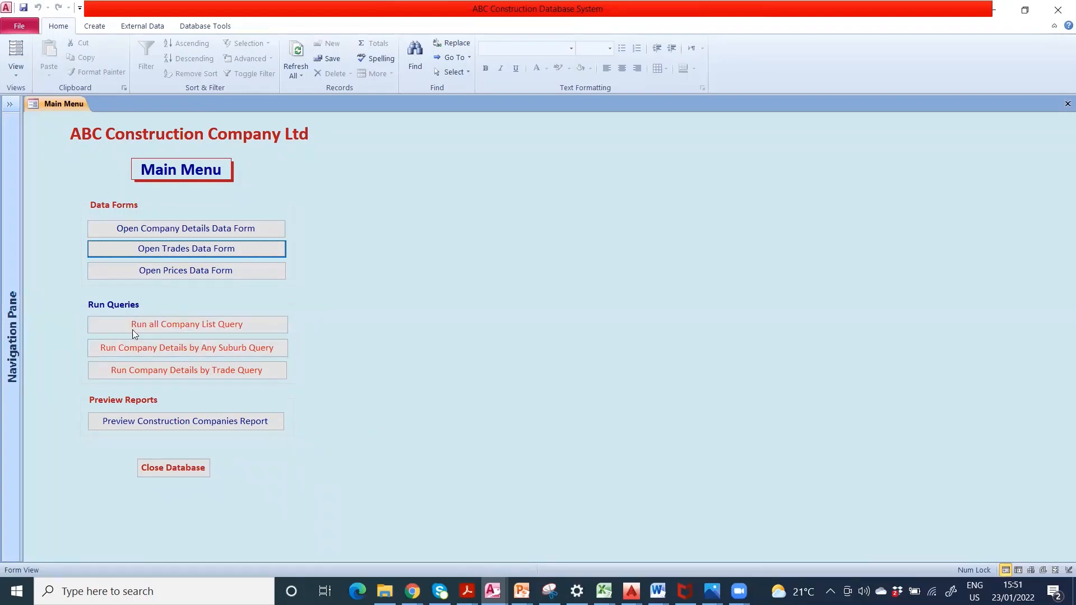
Run the all Company List query and preview the Construction Companies report from the Main Menu, closing each one.
{"action": "left_click", "coordinate": [177, 325]}
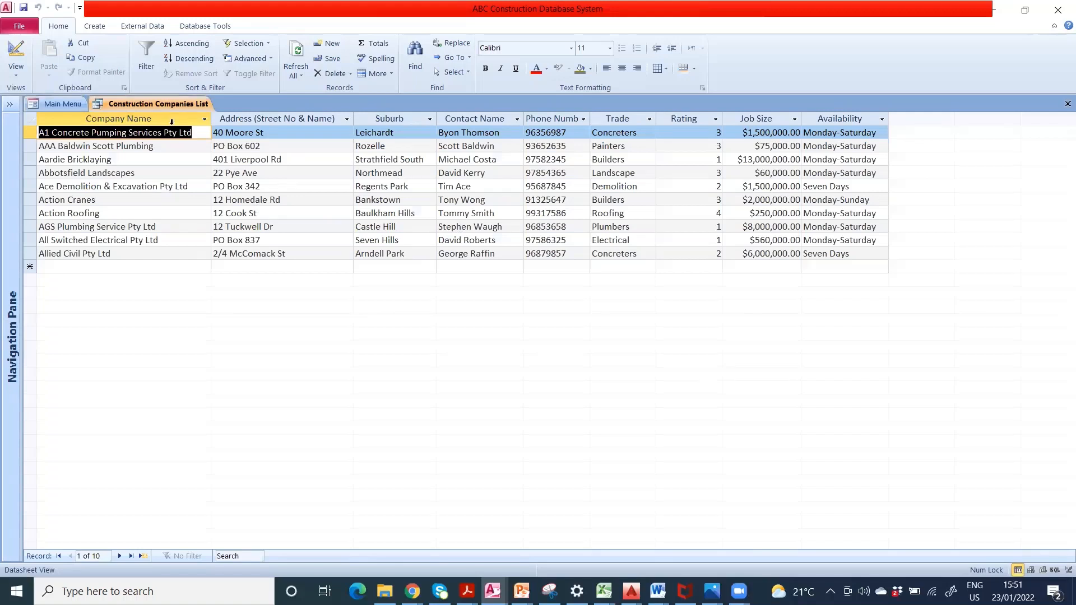
{"action": "left_click", "coordinate": [1067, 104]}
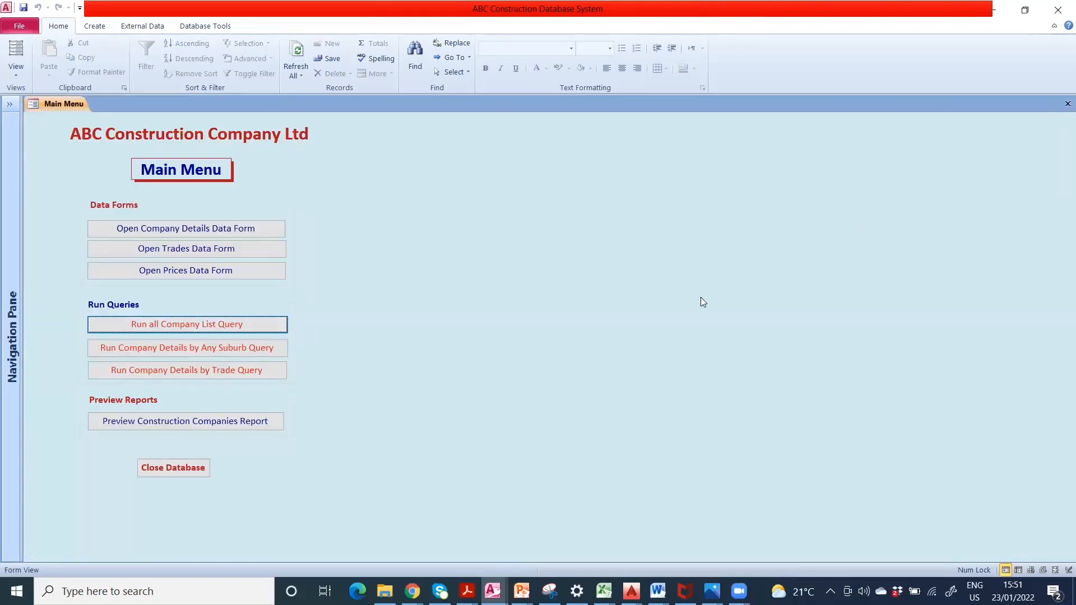
{"action": "left_click", "coordinate": [181, 427]}
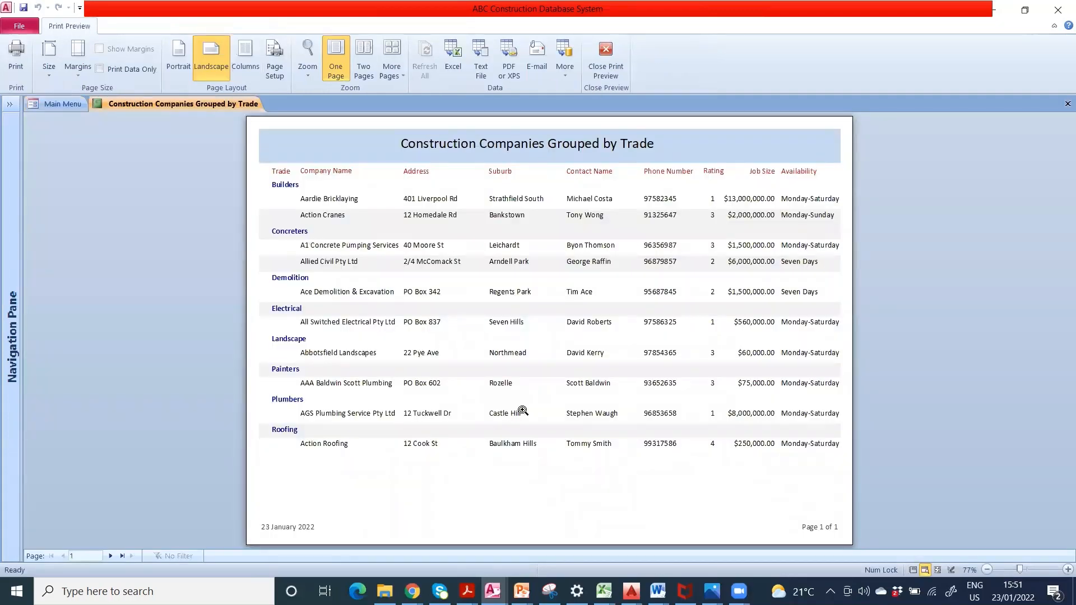
{"action": "left_click", "coordinate": [1063, 104]}
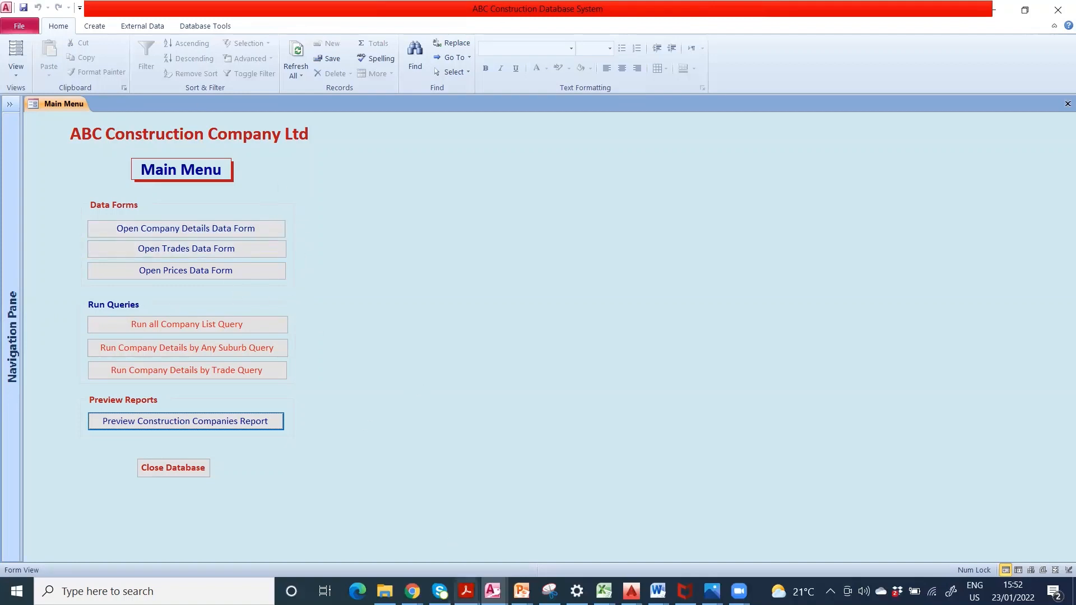
Create a blank form in Design View in the DB_Tute3(1) database and enlarge its Detail area to about 16.3 by 13.5 ruler units.
{"action": "mouse_move", "coordinate": [492, 591]}
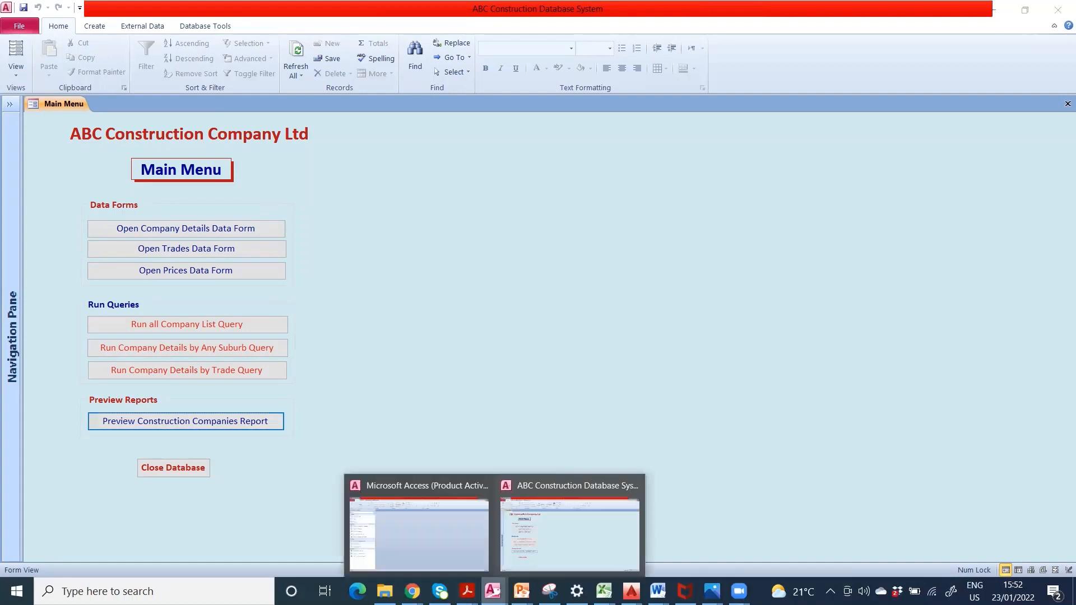
{"action": "left_click", "coordinate": [407, 486]}
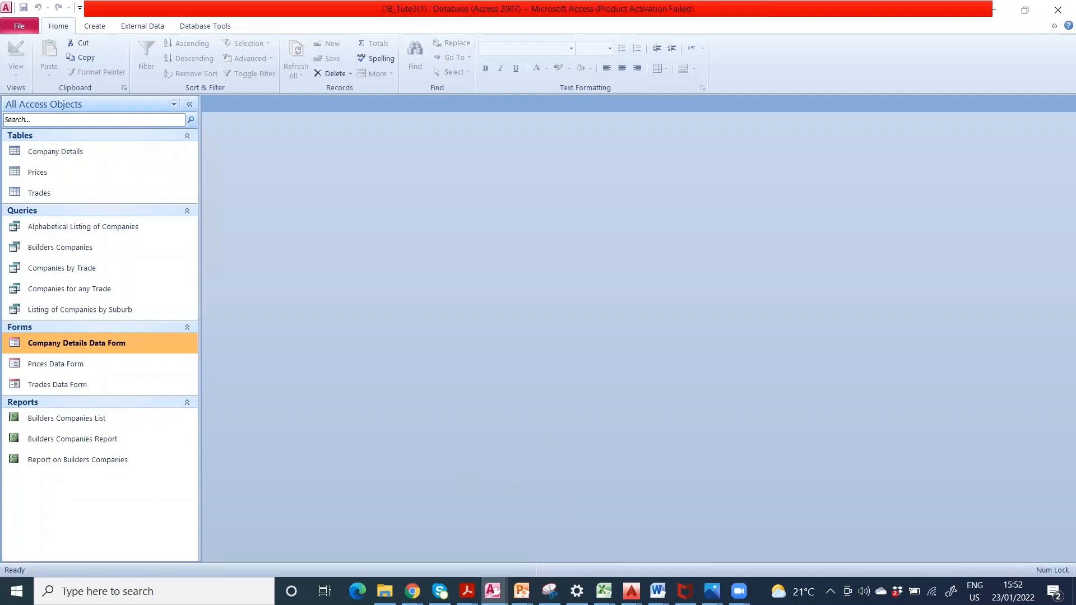
{"action": "key", "text": "alt+Tab"}
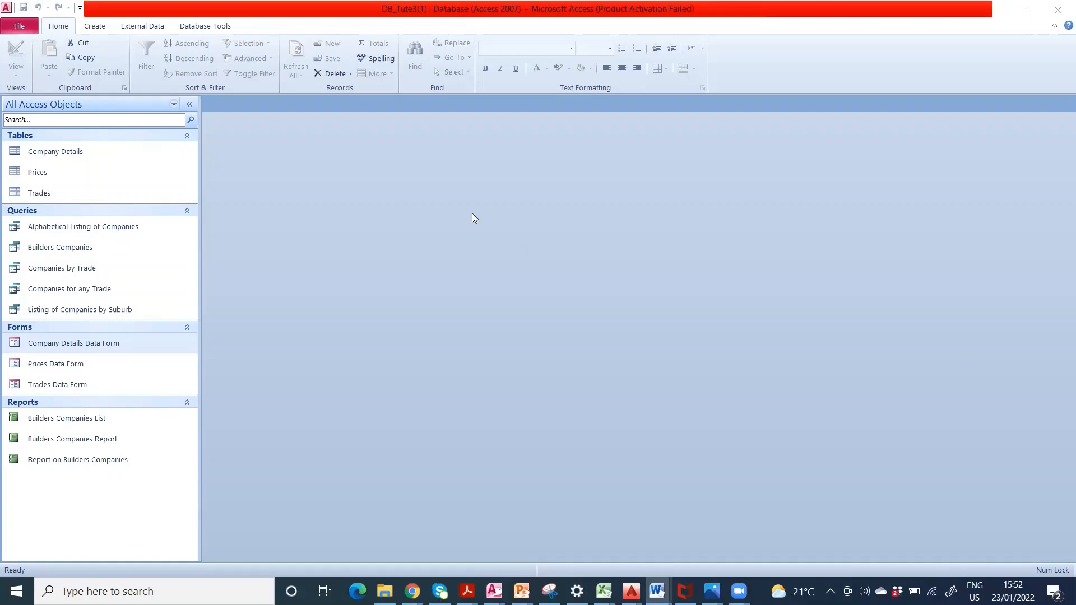
{"action": "left_click", "coordinate": [96, 28]}
{"action": "left_click", "coordinate": [96, 28]}
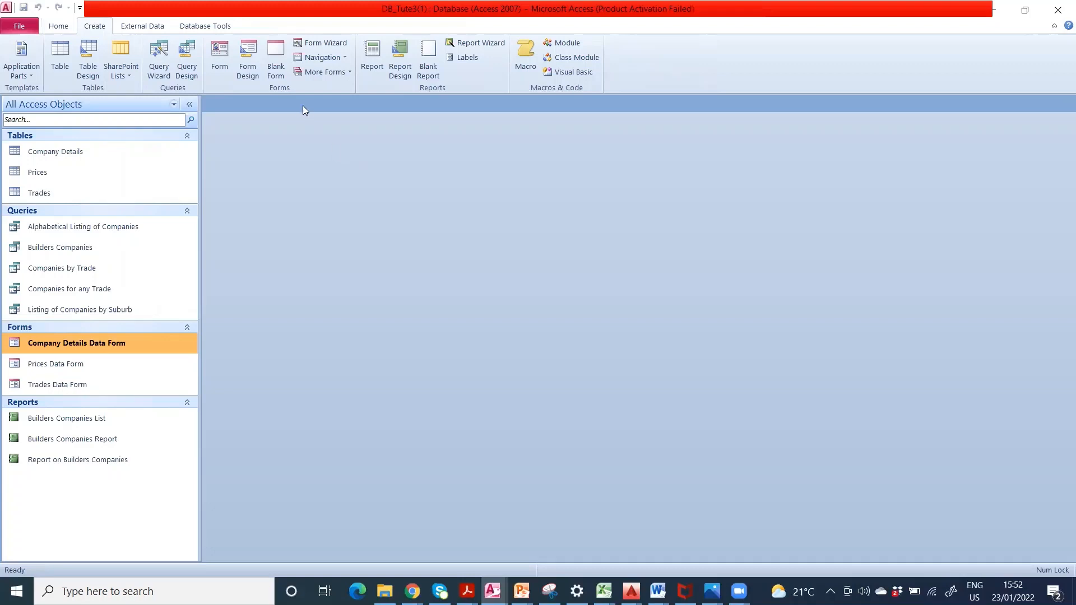
{"action": "left_click", "coordinate": [248, 59]}
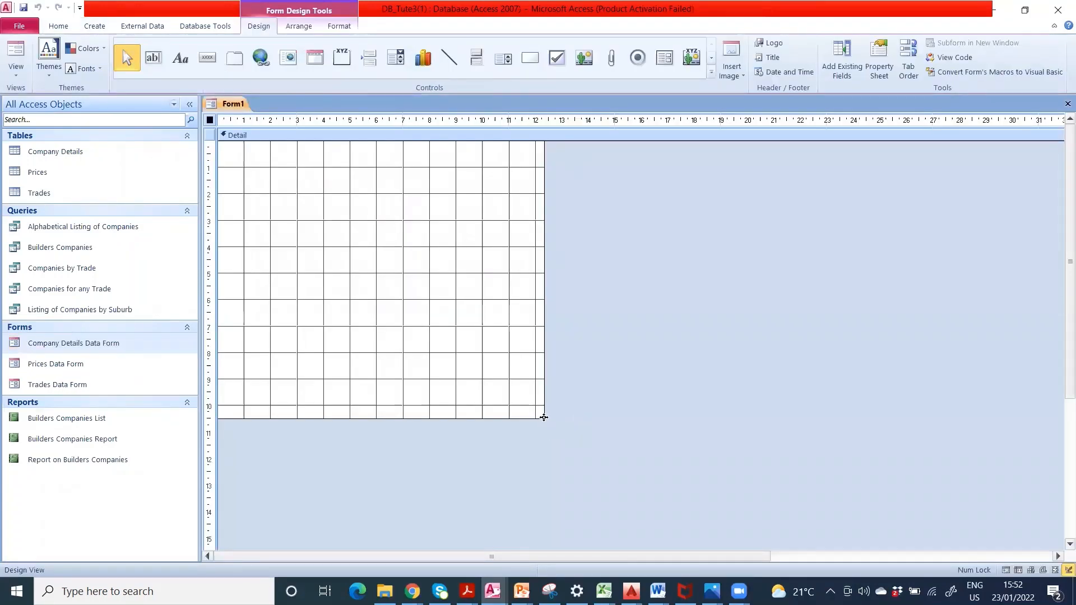
{"action": "left_click_drag", "start_coordinate": [544, 418], "coordinate": [652, 499]}
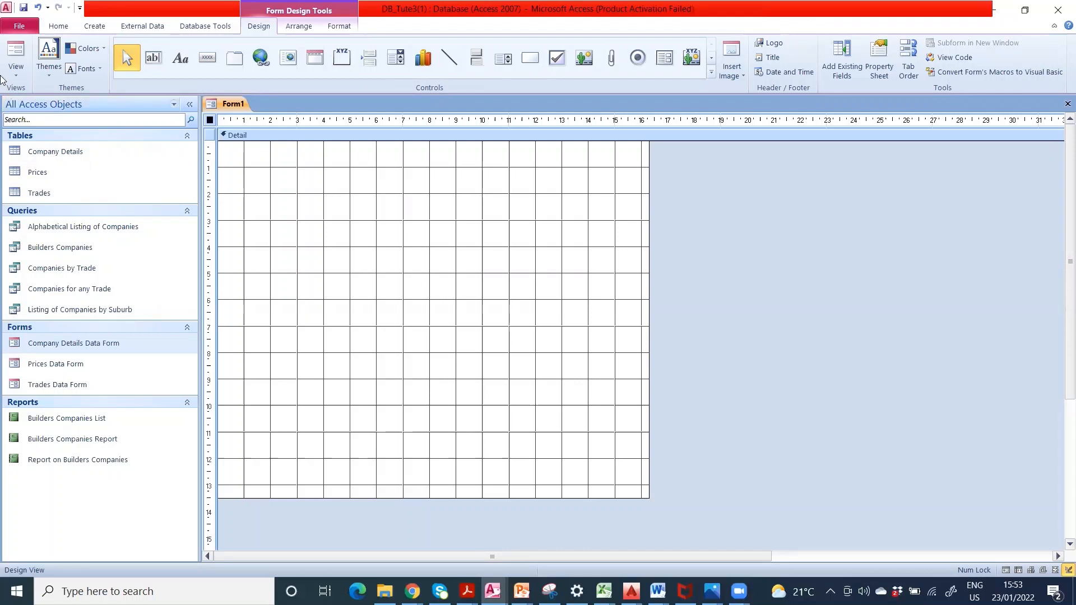
{"action": "left_click", "coordinate": [17, 80]}
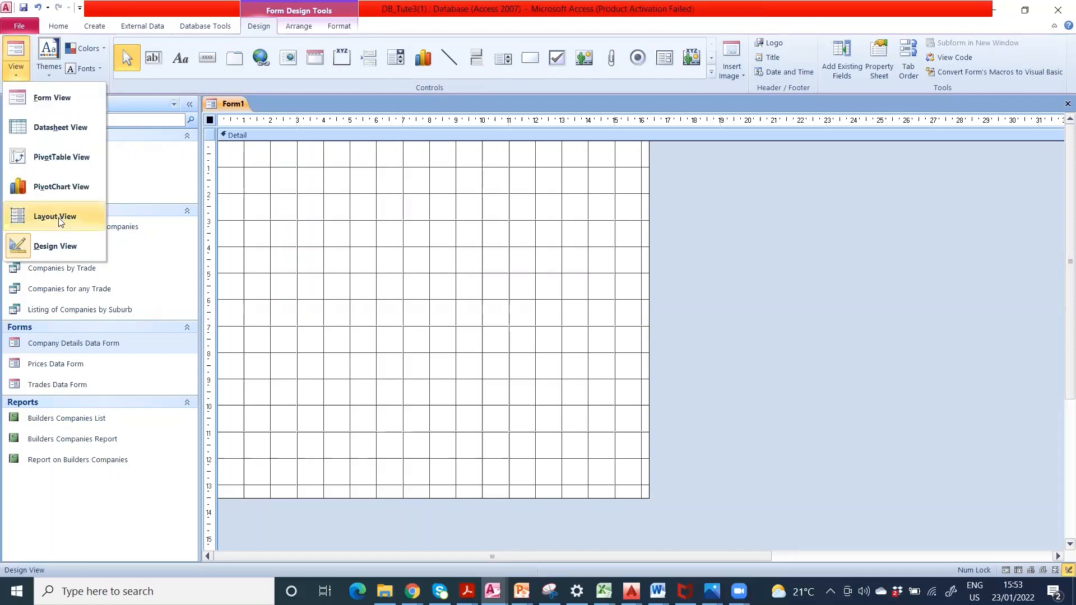
{"action": "left_click", "coordinate": [48, 250]}
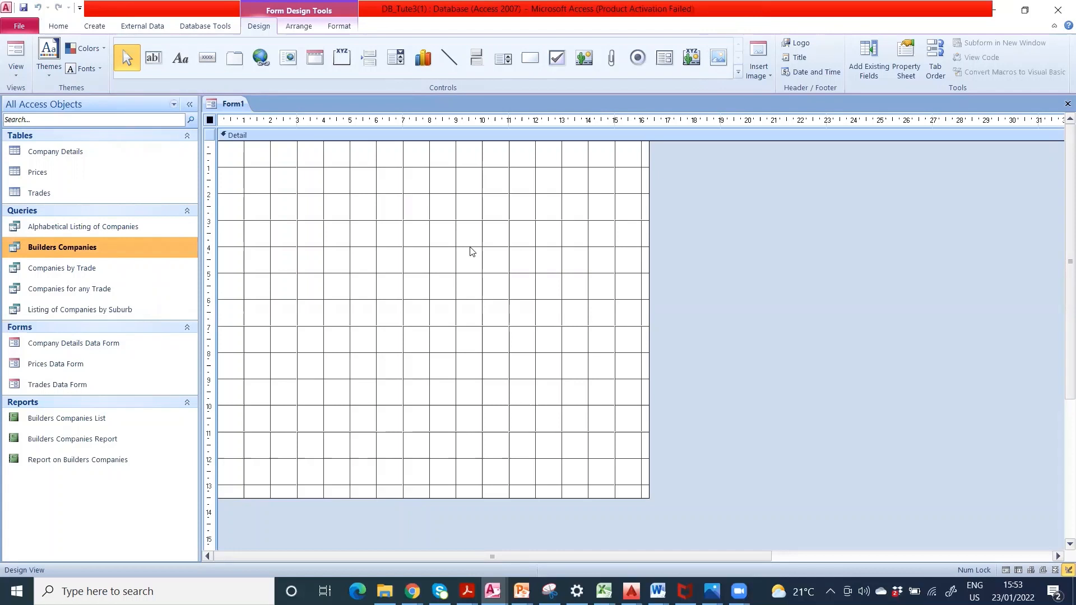
Add a label about 7.5 ruler units wide near the top of the Detail area with the text ABC Construction Company Ltd.
{"action": "left_click", "coordinate": [183, 59]}
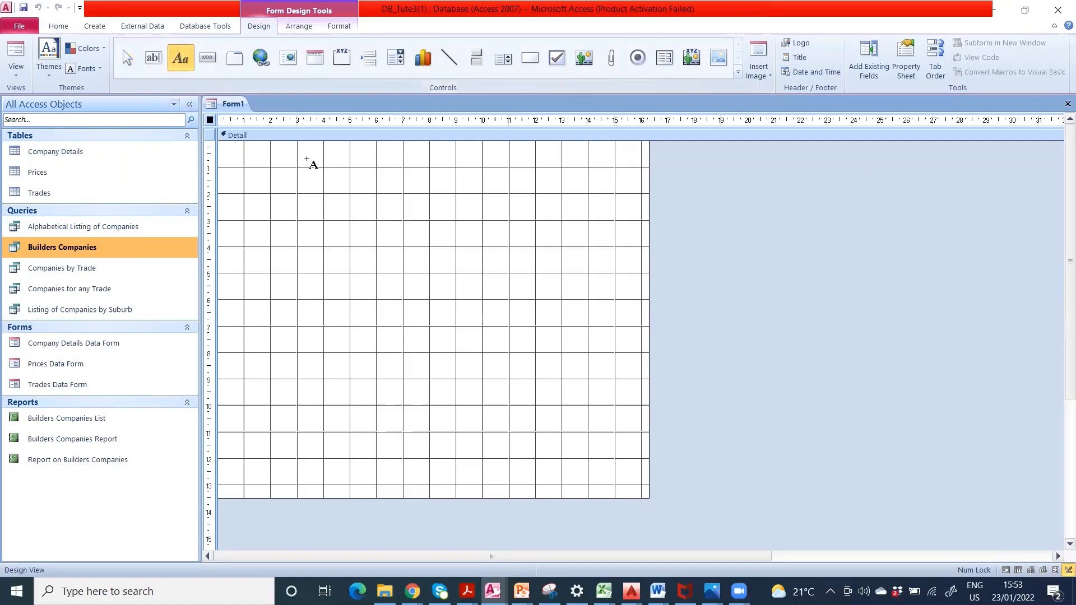
{"action": "left_click_drag", "start_coordinate": [305, 157], "coordinate": [504, 189]}
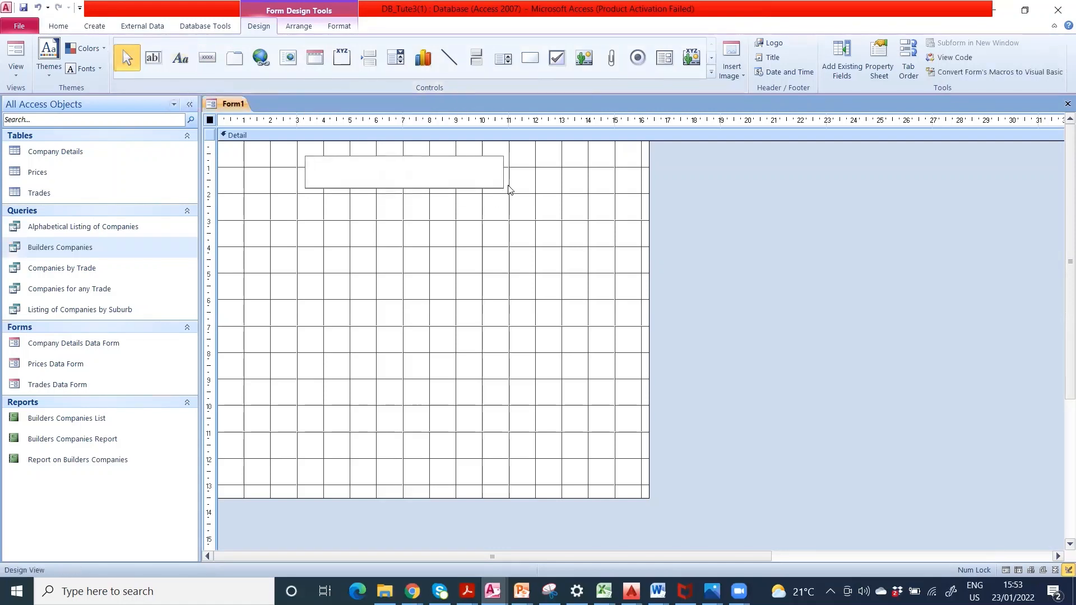
{"action": "key", "text": "alt+Tab"}
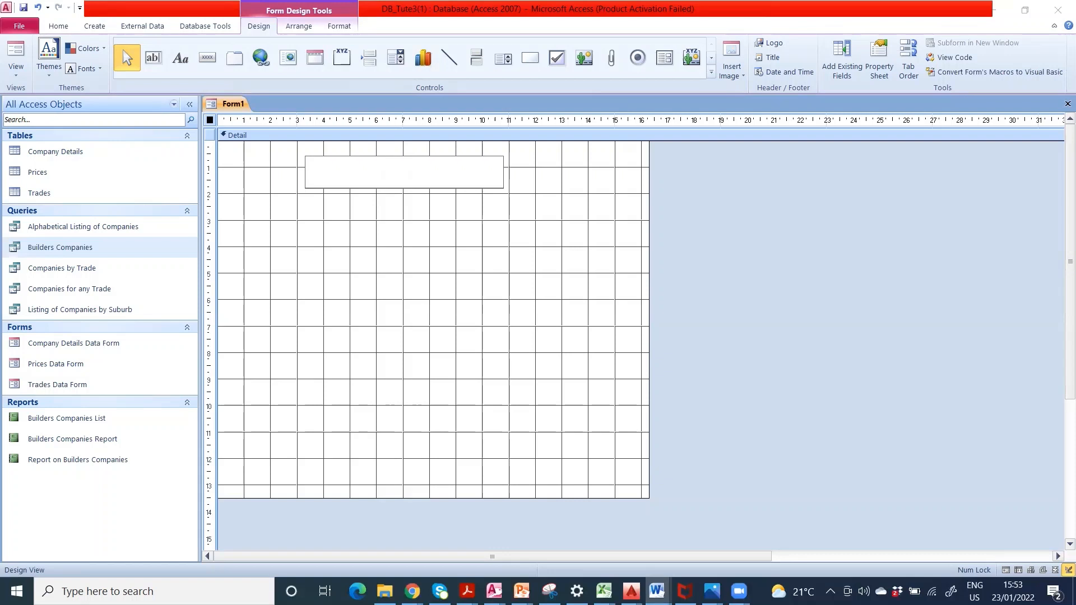
{"action": "left_click", "coordinate": [337, 167]}
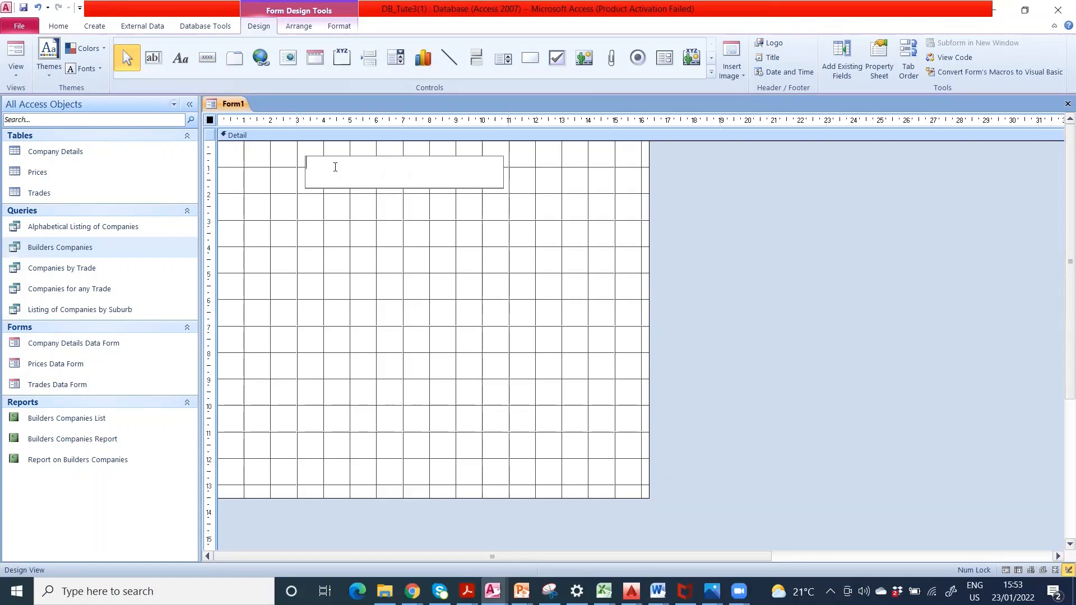
{"action": "type", "text": "ABC Construction Company Ltd"}
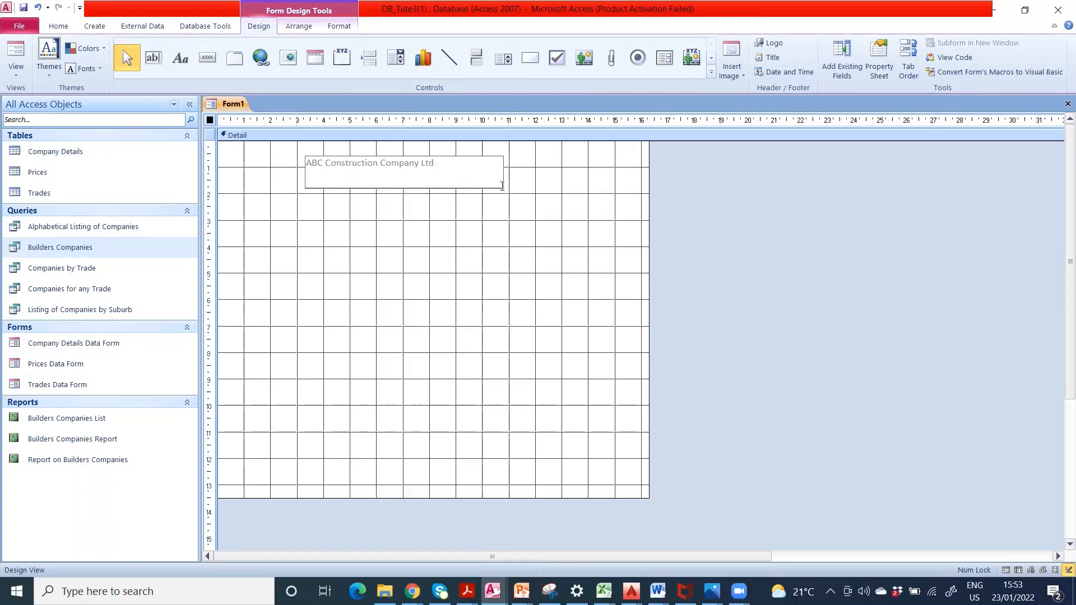
{"action": "left_click", "coordinate": [502, 209]}
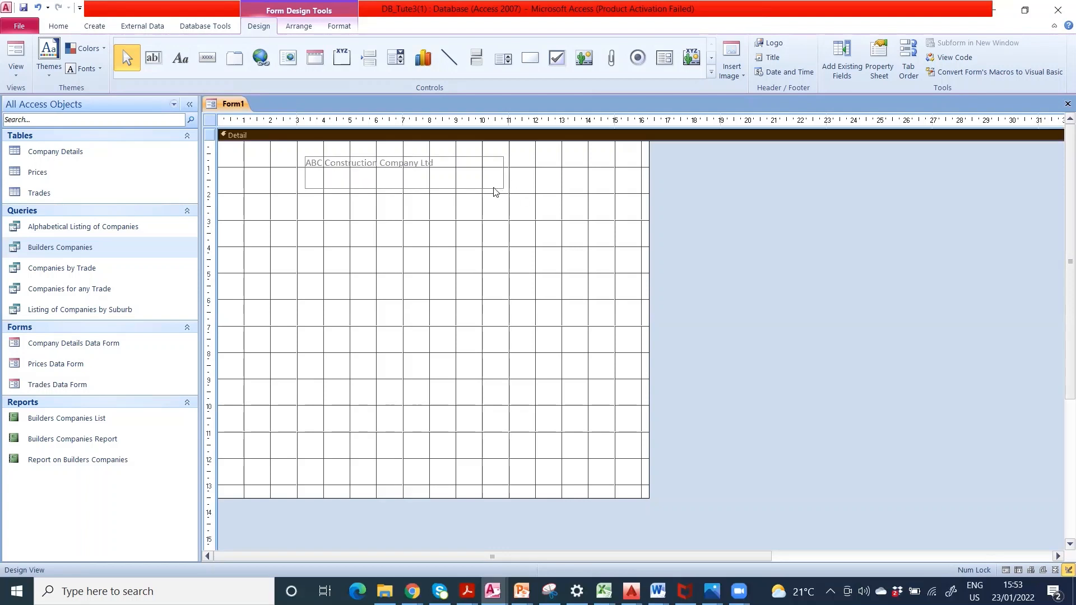
{"action": "left_click", "coordinate": [494, 187]}
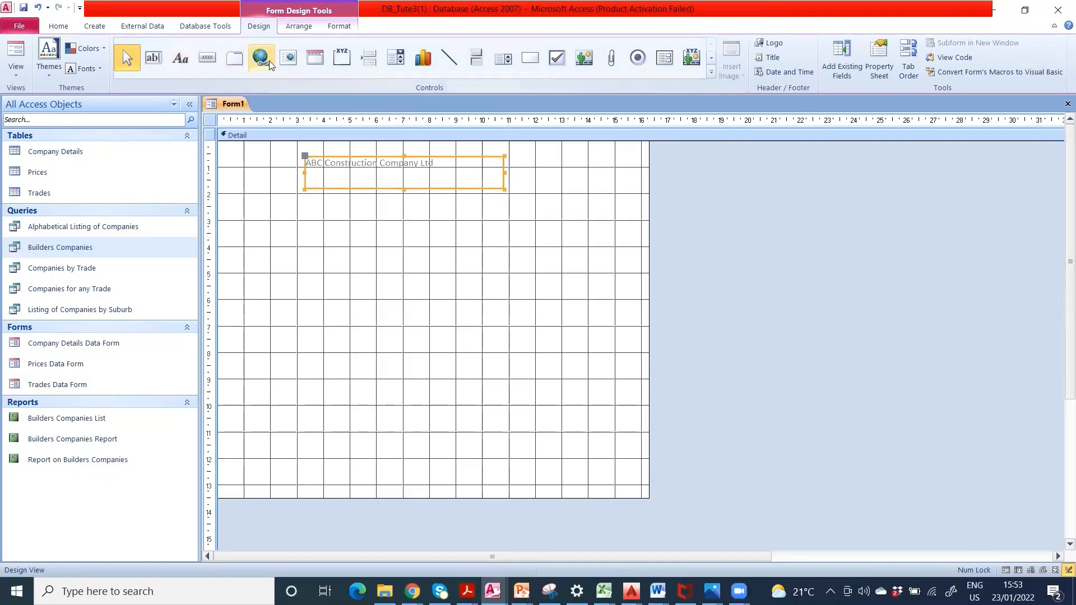
{"action": "left_click", "coordinate": [428, 211]}
Add a second label about 5 ruler units wide below the company title with the text Main Menu.
{"action": "left_click", "coordinate": [180, 58]}
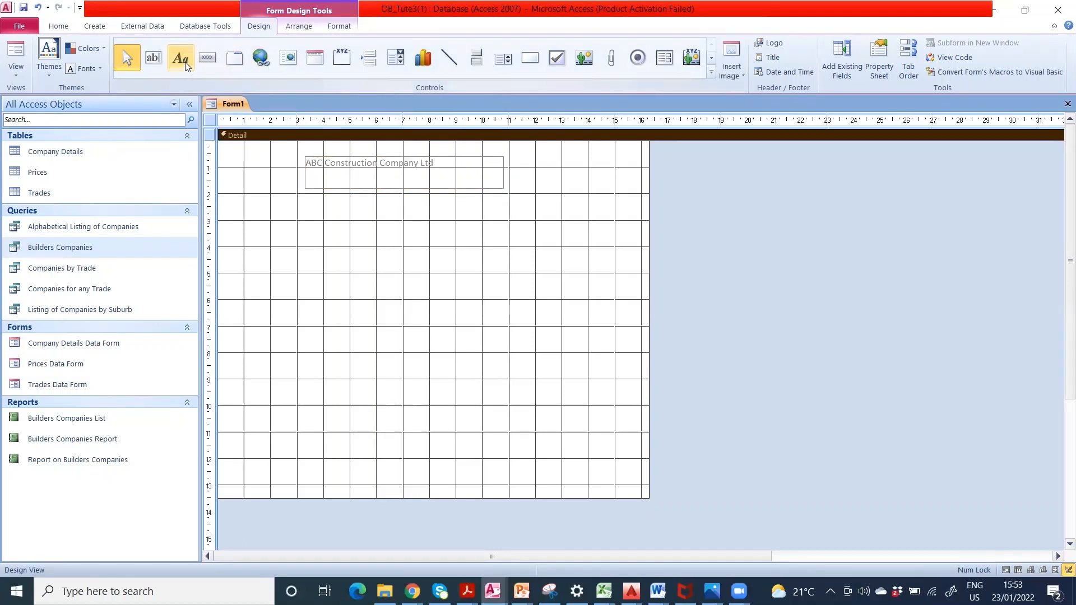
{"action": "left_click_drag", "start_coordinate": [340, 199], "coordinate": [472, 231]}
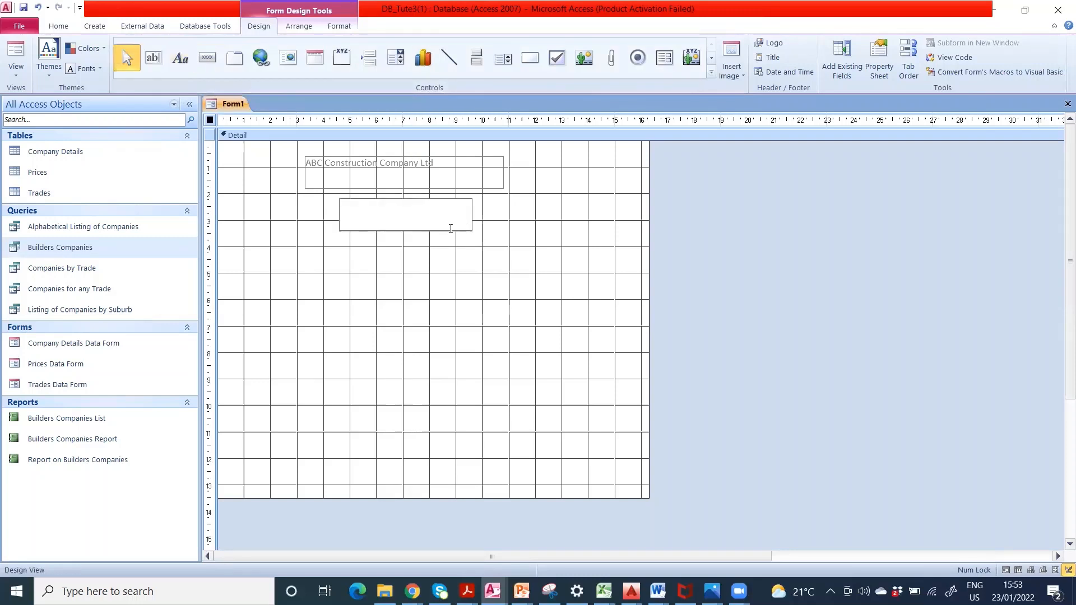
{"action": "type", "text": "Main"}
{"action": "type", "text": "Menu"}
{"action": "left_click", "coordinate": [457, 242]}
{"action": "left_click", "coordinate": [461, 230]}
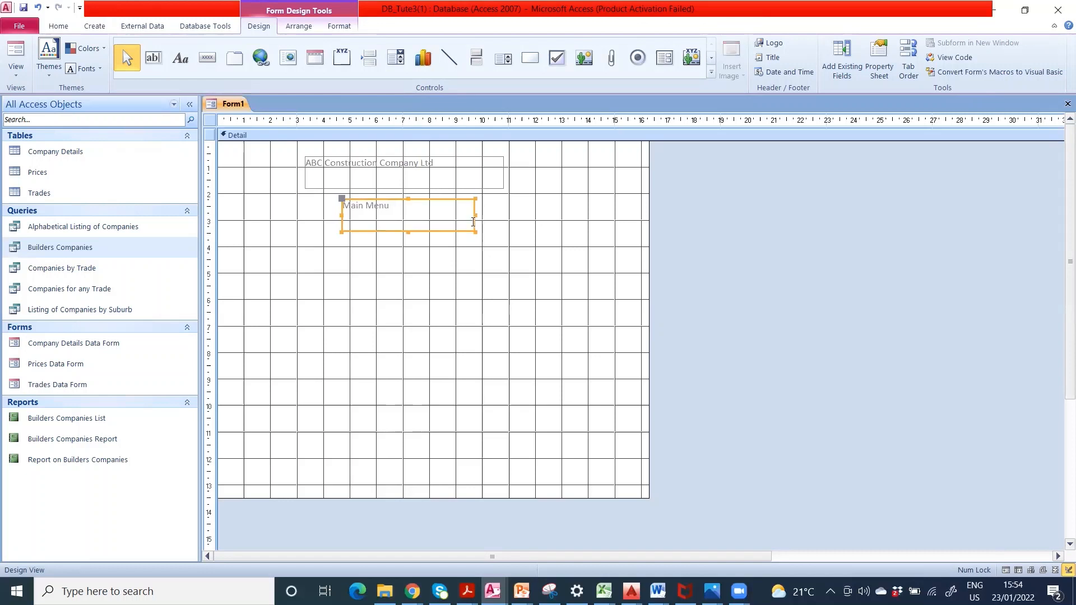
Set the ABC Construction Company Ltd label's font size to 16 and reduce its height to about 0.9 ruler units.
{"action": "left_click", "coordinate": [497, 185]}
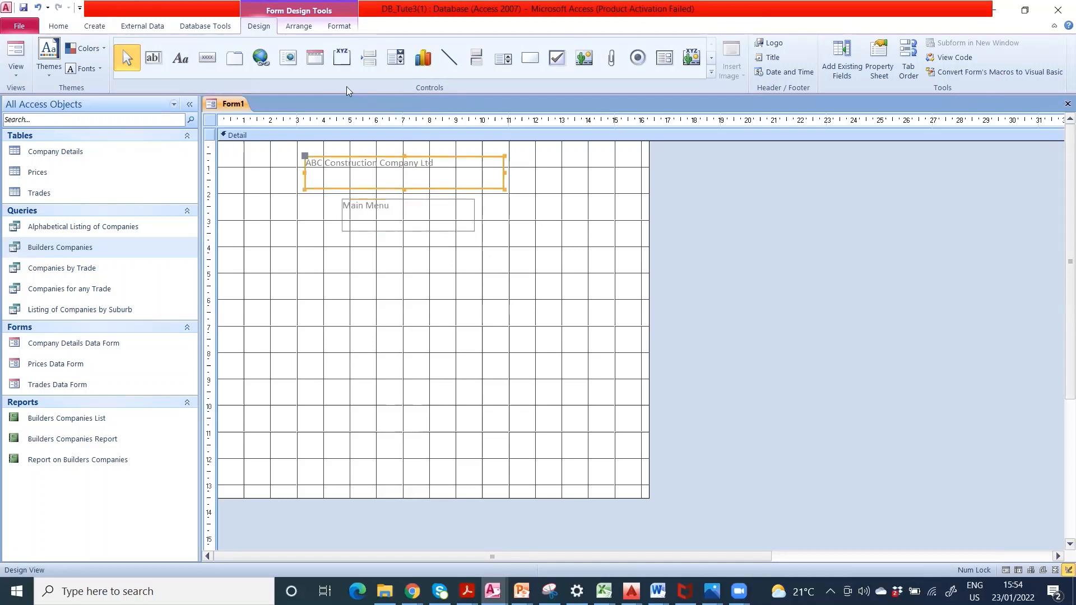
{"action": "left_click", "coordinate": [340, 27]}
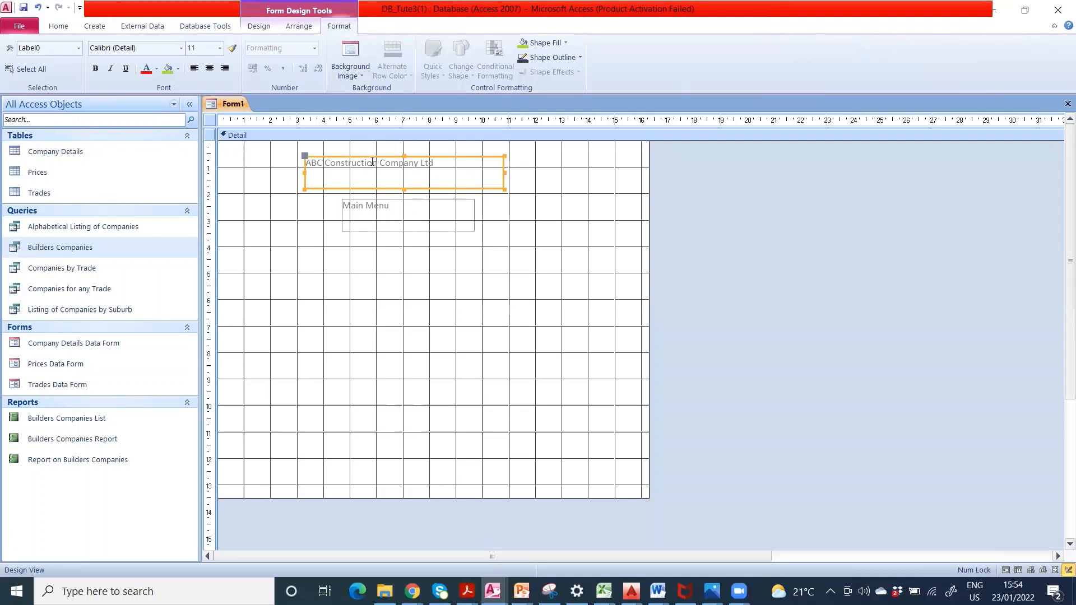
{"action": "left_click", "coordinate": [219, 51]}
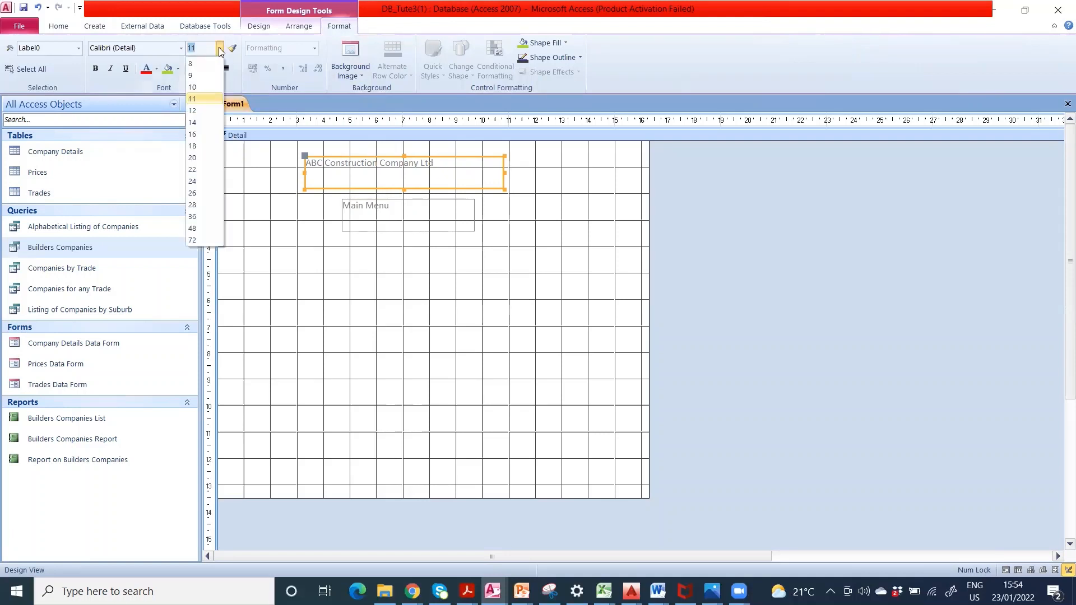
{"action": "left_click", "coordinate": [193, 134]}
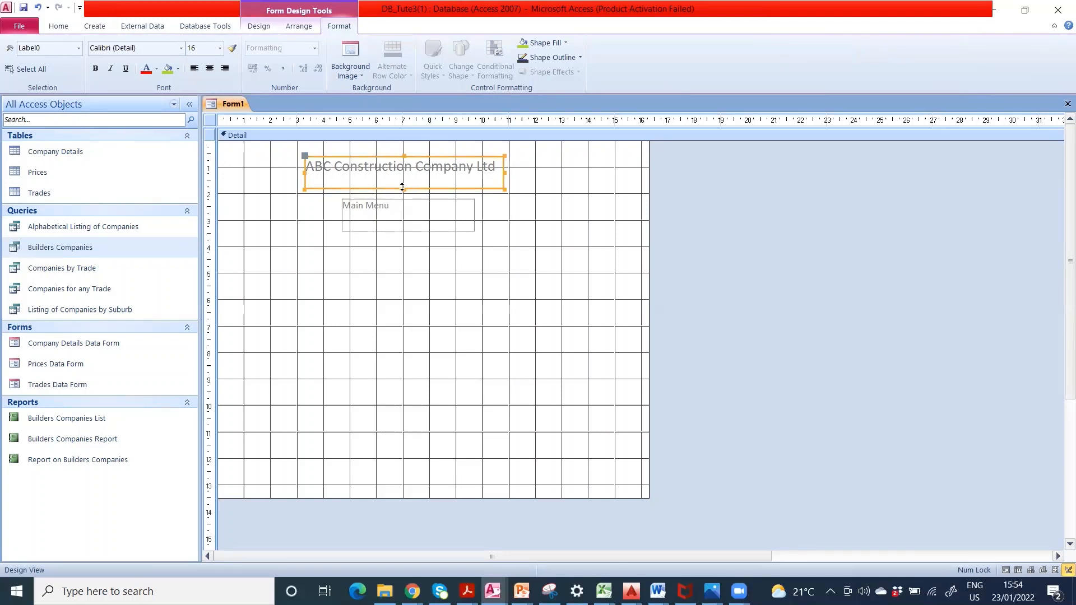
{"action": "left_click_drag", "start_coordinate": [403, 189], "coordinate": [404, 179]}
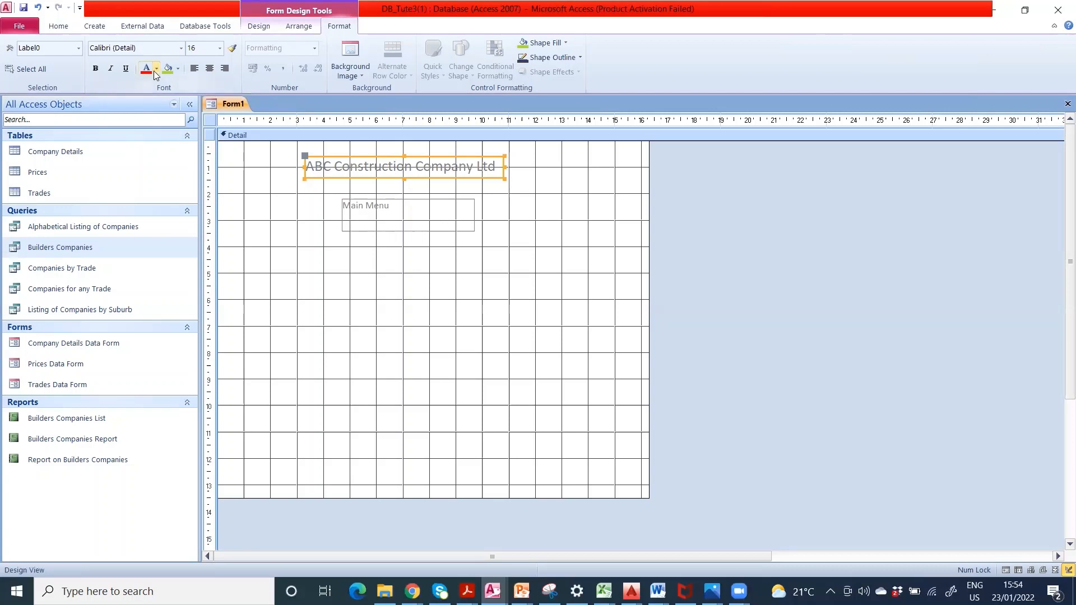
Format the ABC Construction Company Ltd label in bold with a yellow fill and red text.
{"action": "left_click", "coordinate": [95, 69]}
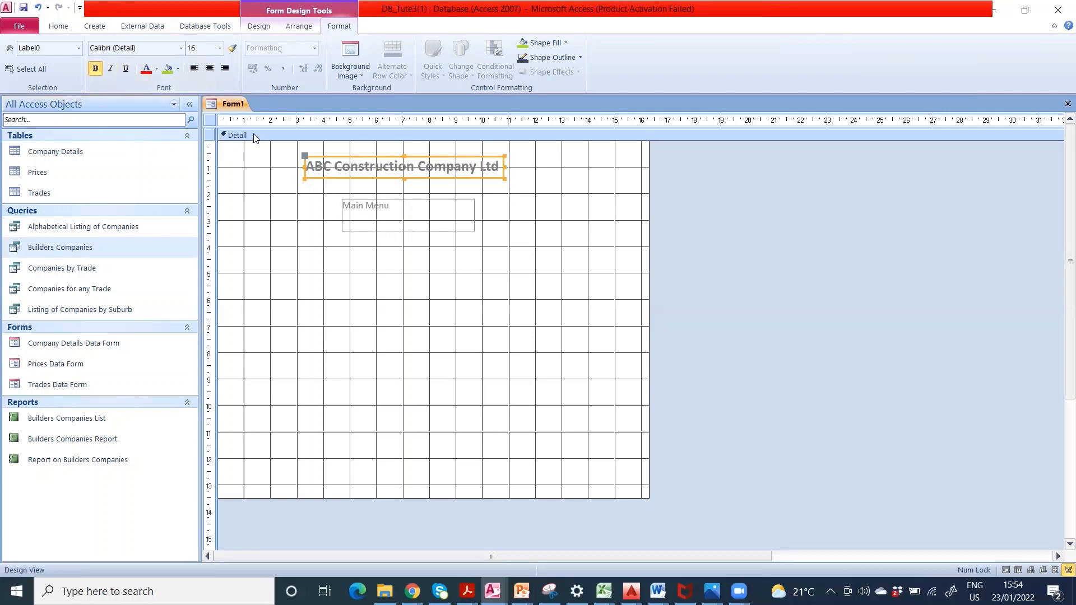
{"action": "left_click", "coordinate": [179, 68]}
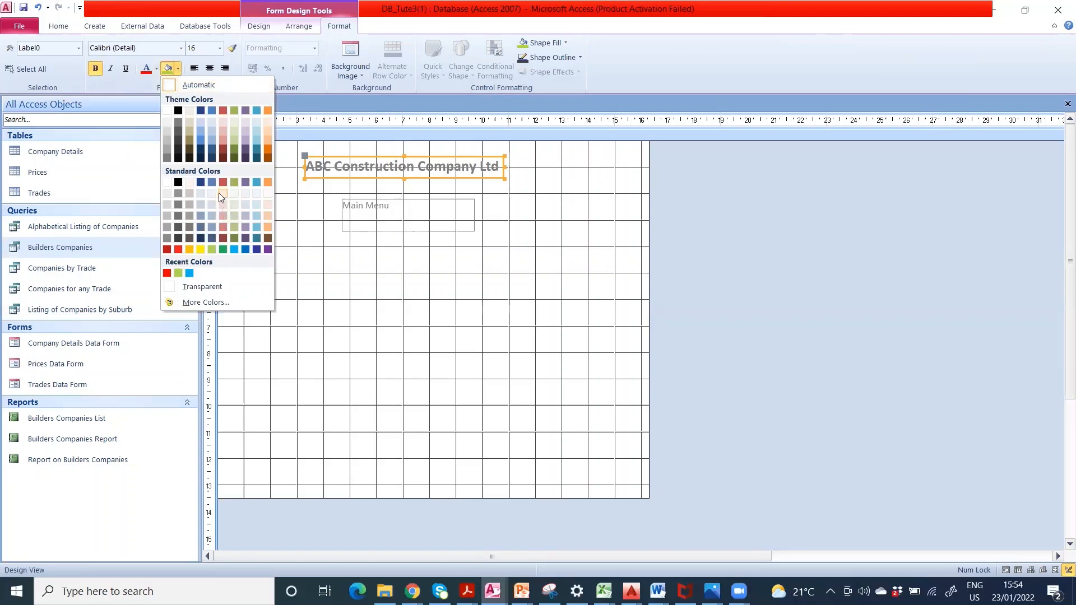
{"action": "left_click", "coordinate": [200, 250]}
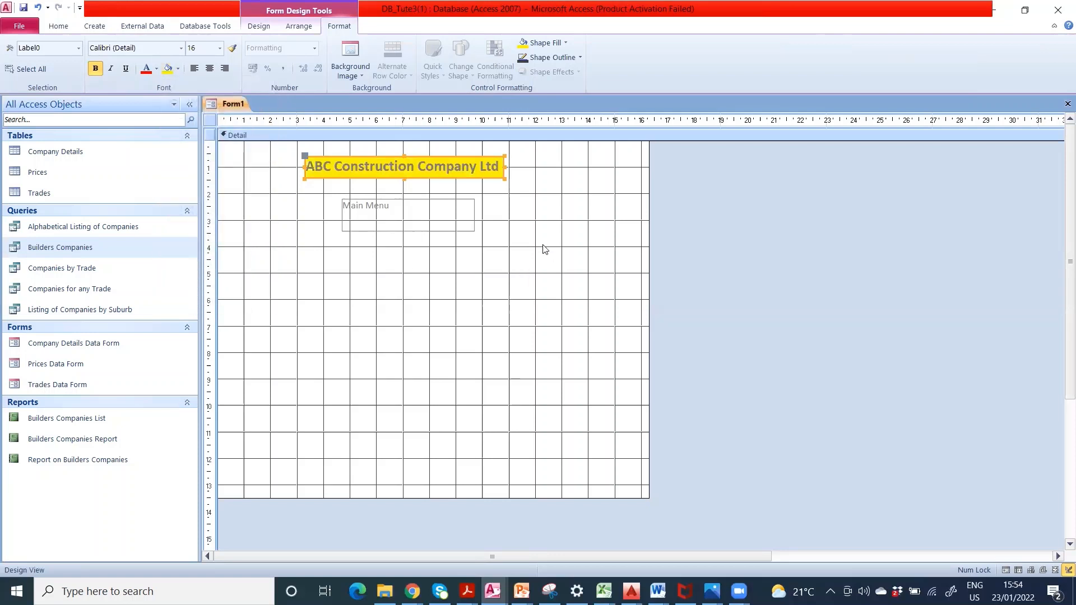
{"action": "left_click", "coordinate": [146, 69]}
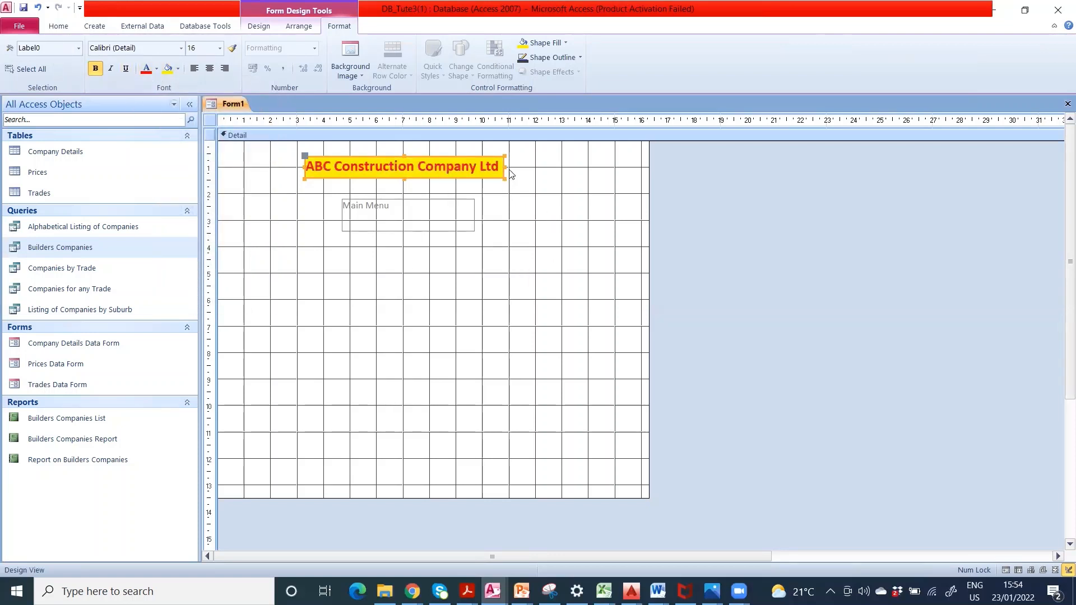
Widen the ABC Construction Company Ltd label to about 8.2 ruler units, make it slightly taller, and centre its text.
{"action": "left_click_drag", "start_coordinate": [506, 168], "coordinate": [525, 168]}
{"action": "left_click", "coordinate": [208, 69]}
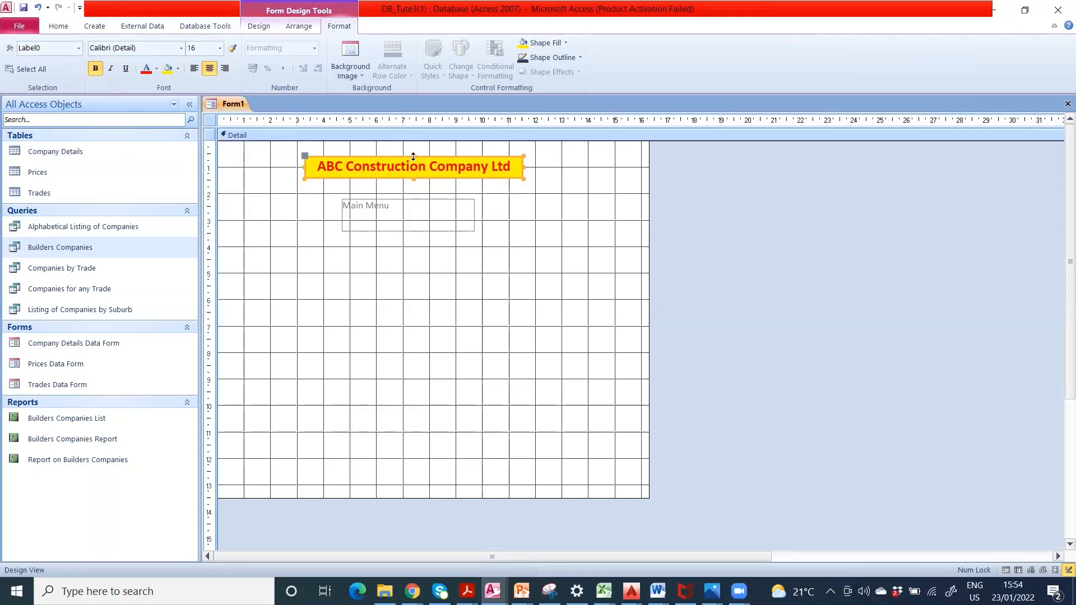
{"action": "left_click_drag", "start_coordinate": [413, 156], "coordinate": [413, 153]}
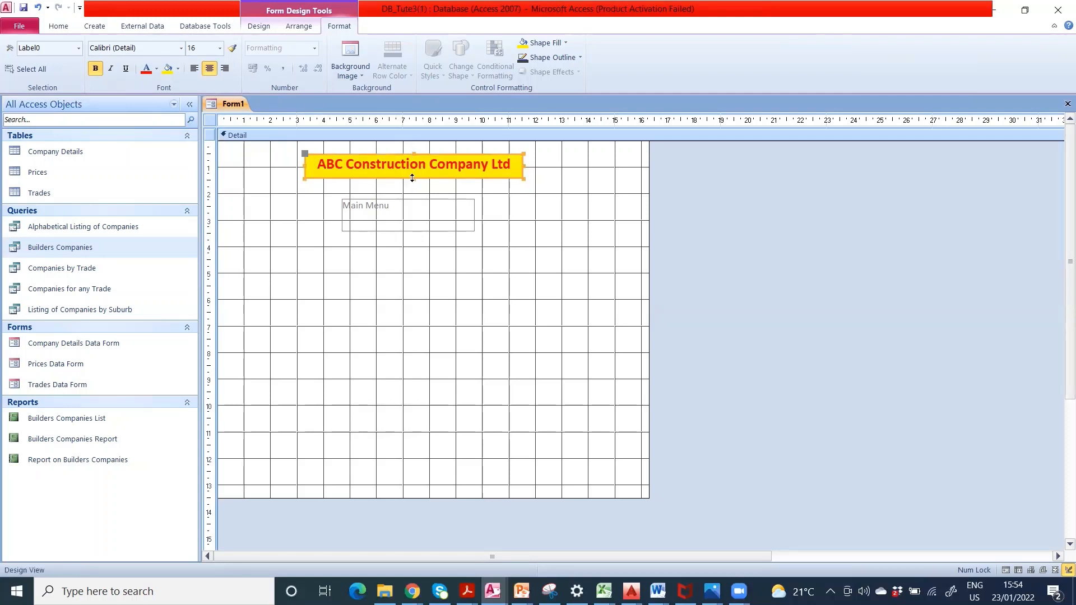
{"action": "left_click", "coordinate": [413, 177]}
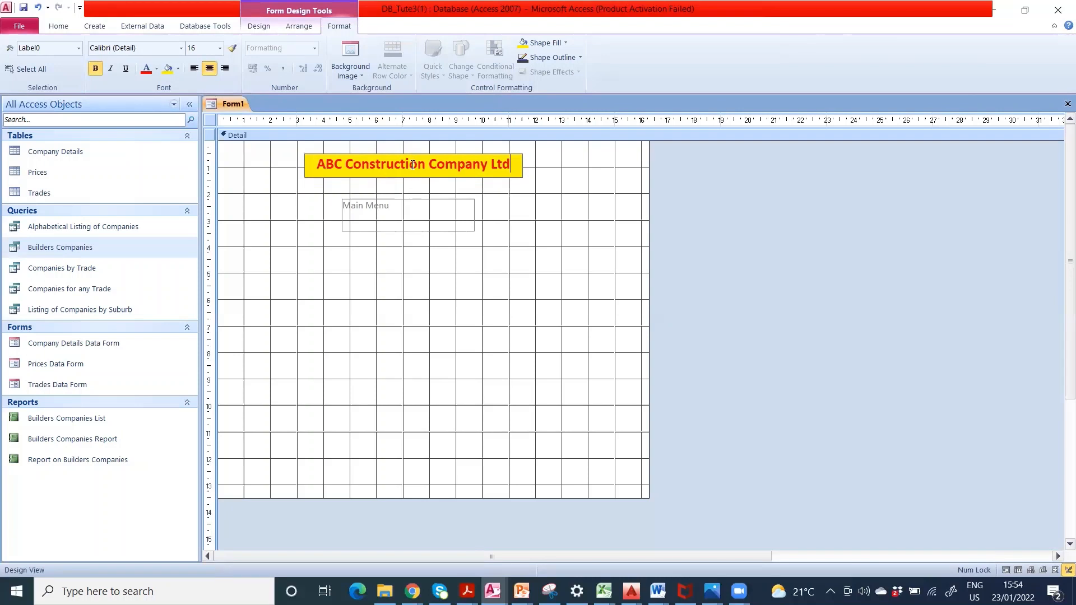
{"action": "left_click", "coordinate": [512, 174]}
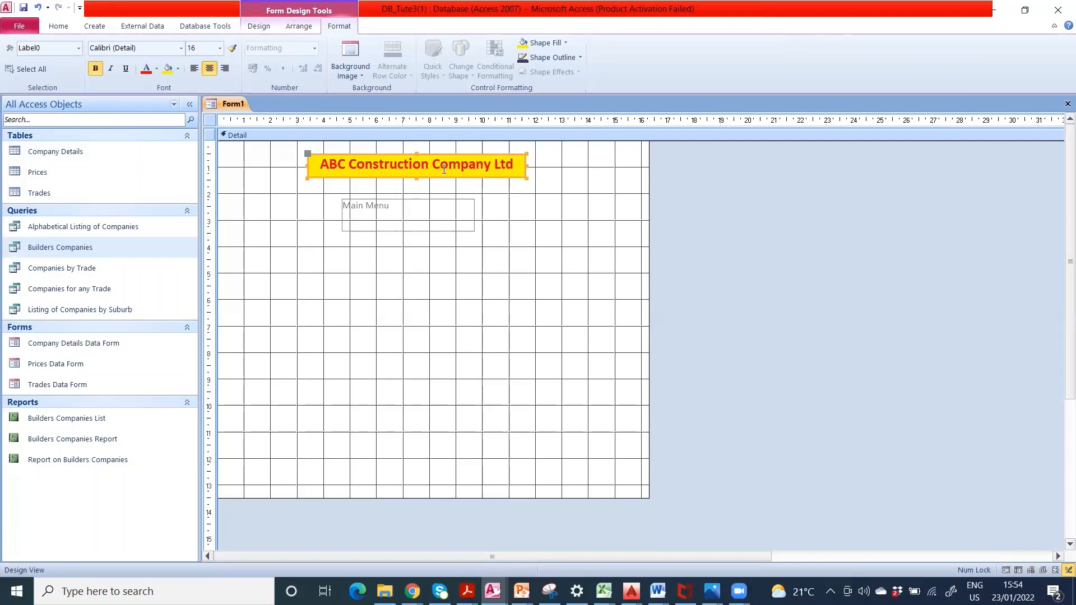
{"action": "double_click", "coordinate": [444, 191]}
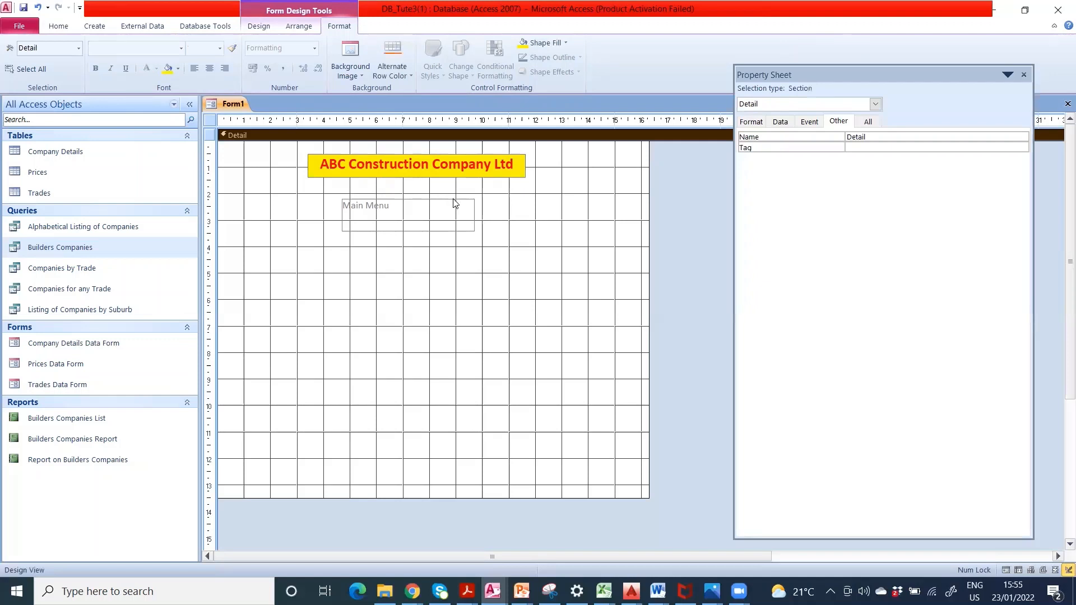
{"action": "left_click", "coordinate": [1024, 77]}
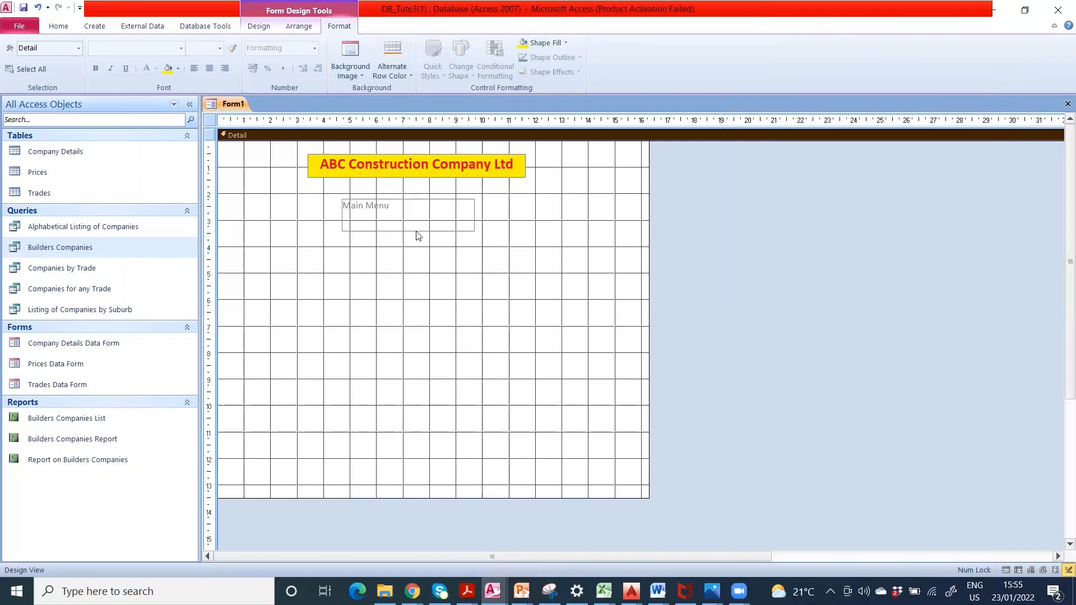
Reduce the Main Menu label's height to about 0.65 ruler units and format its text centred at font size 12.
{"action": "left_click", "coordinate": [412, 199]}
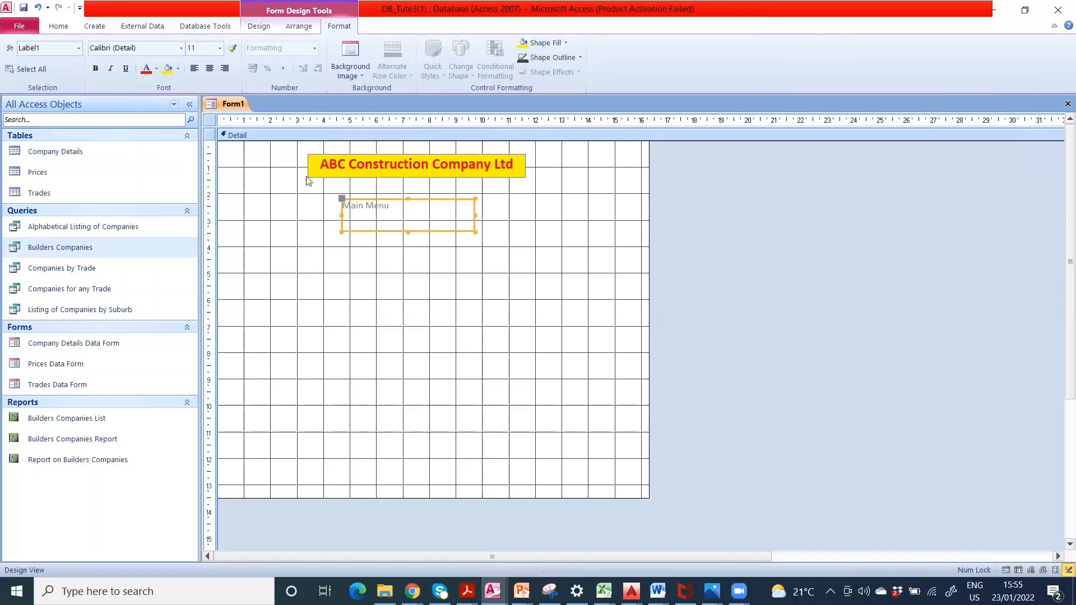
{"action": "left_click", "coordinate": [407, 230]}
{"action": "left_click_drag", "start_coordinate": [407, 231], "coordinate": [407, 219]}
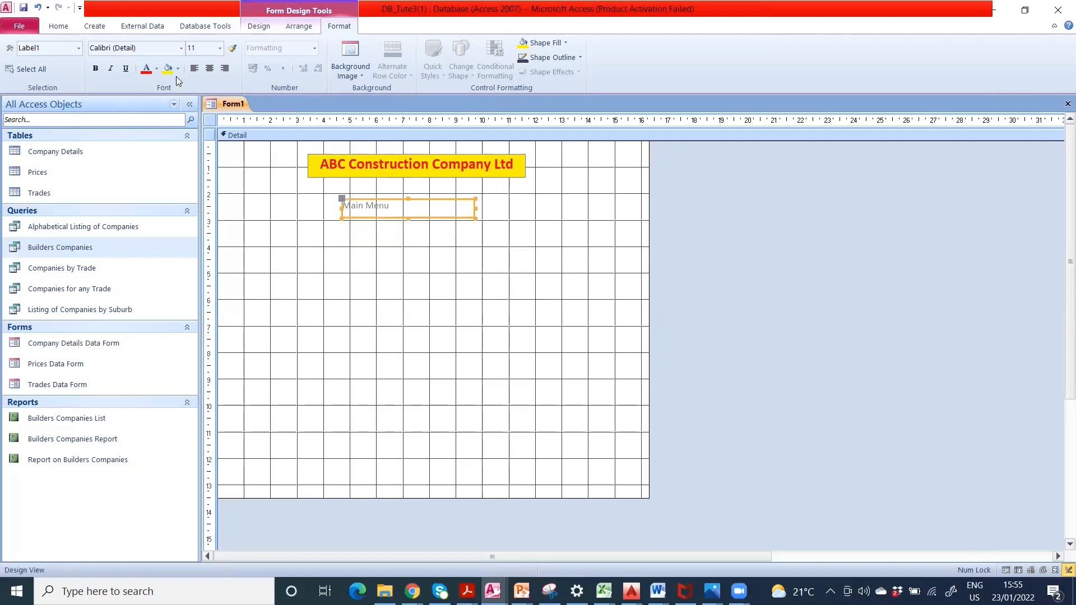
{"action": "left_click", "coordinate": [212, 71]}
{"action": "left_click_drag", "start_coordinate": [409, 218], "coordinate": [410, 214]}
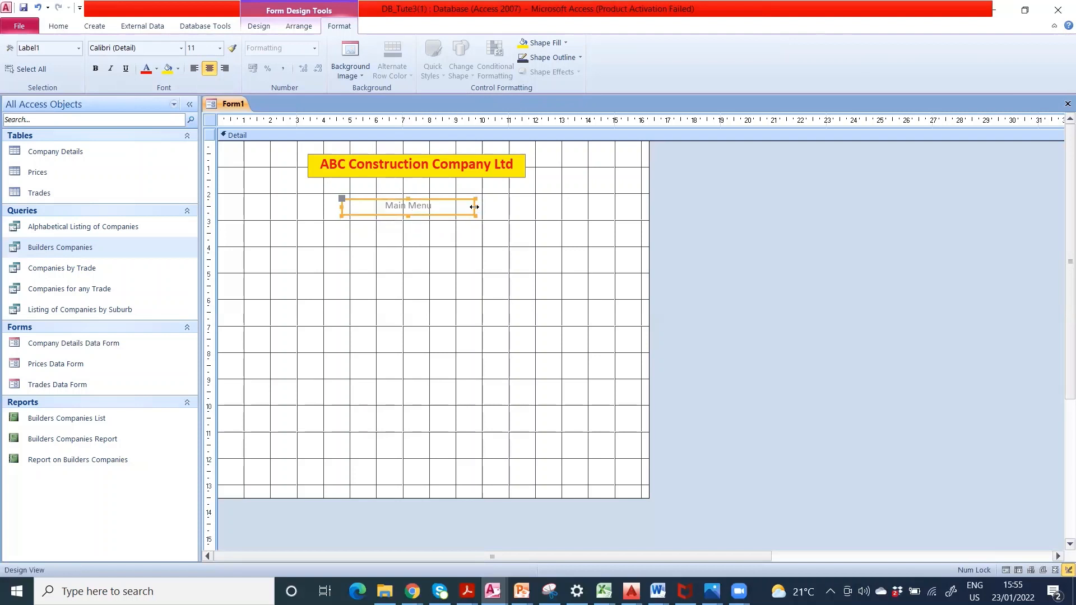
{"action": "left_click", "coordinate": [219, 49]}
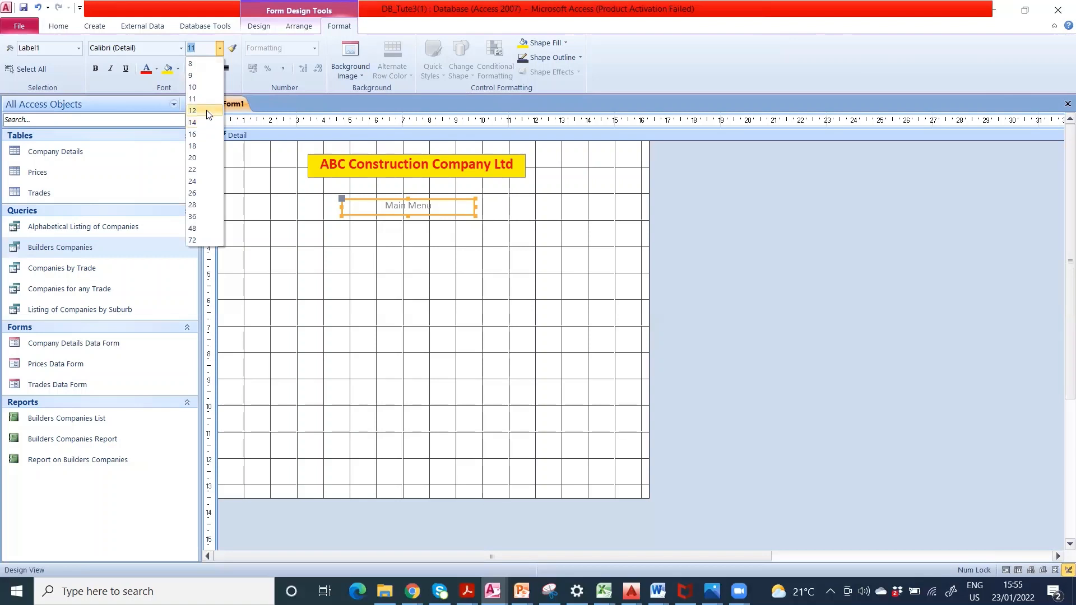
{"action": "left_click", "coordinate": [206, 111]}
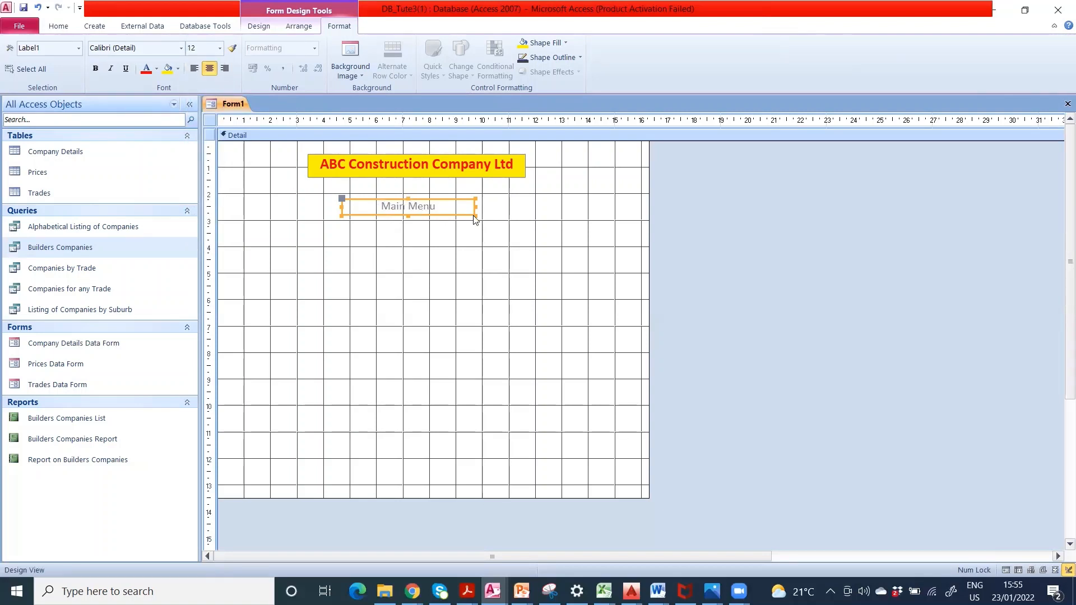
Give the Main Menu label a light blue fill and blue text.
{"action": "left_click", "coordinate": [176, 69]}
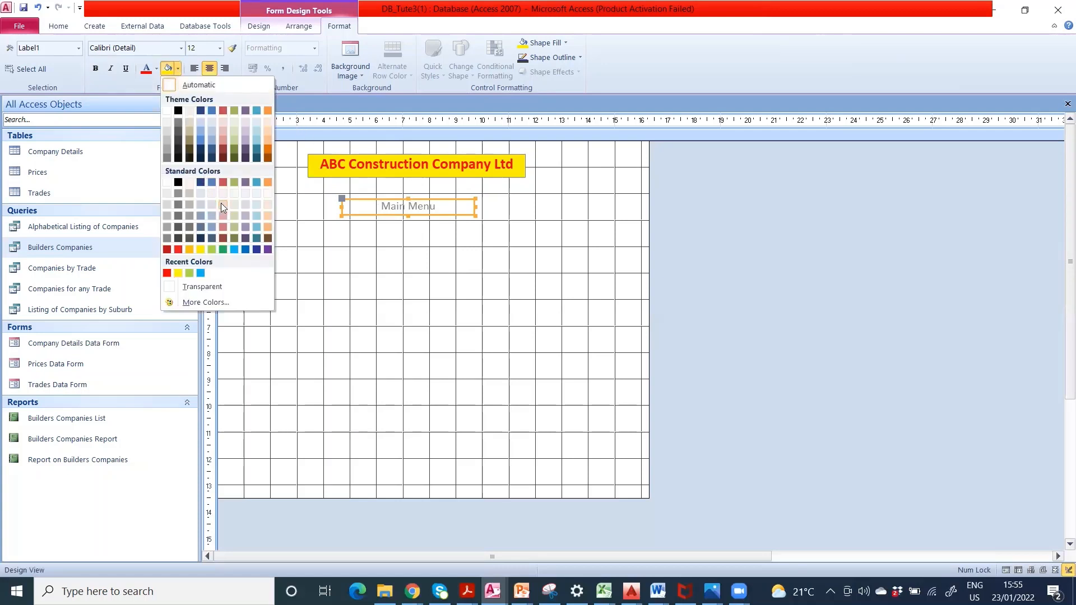
{"action": "left_click", "coordinate": [211, 130]}
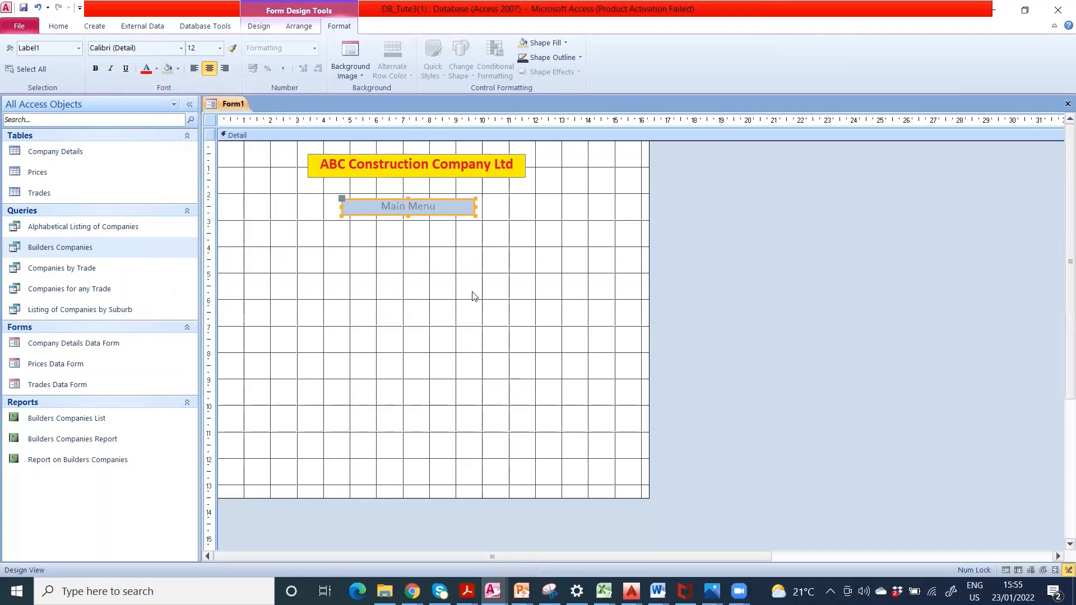
{"action": "left_click", "coordinate": [155, 70]}
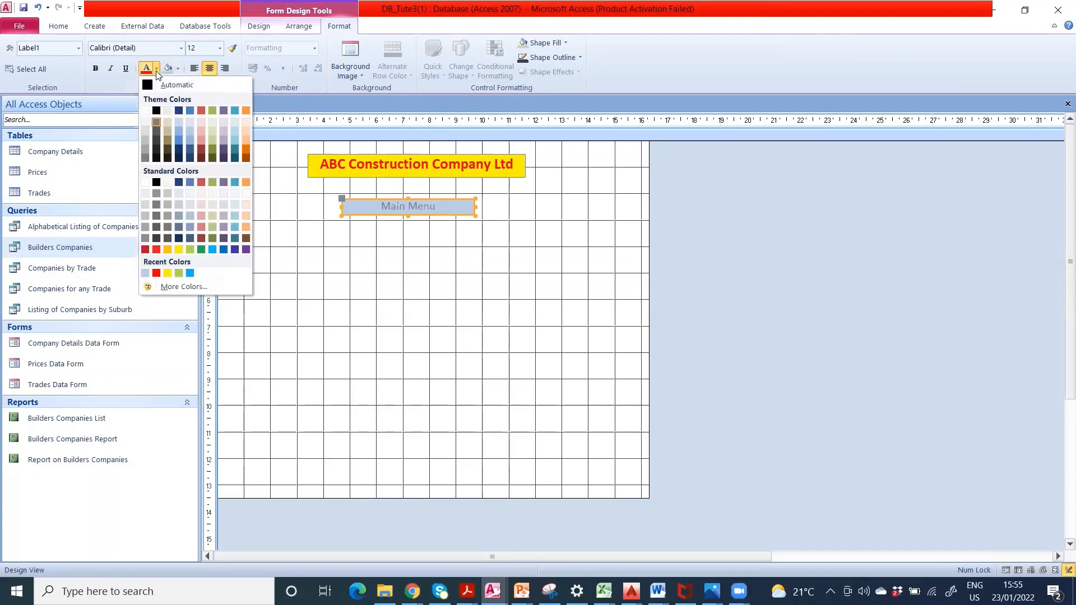
{"action": "left_click", "coordinate": [235, 253]}
Narrow the Main Menu label to about 4.3 ruler units and move it up, centred just beneath the company title.
{"action": "left_click", "coordinate": [471, 209]}
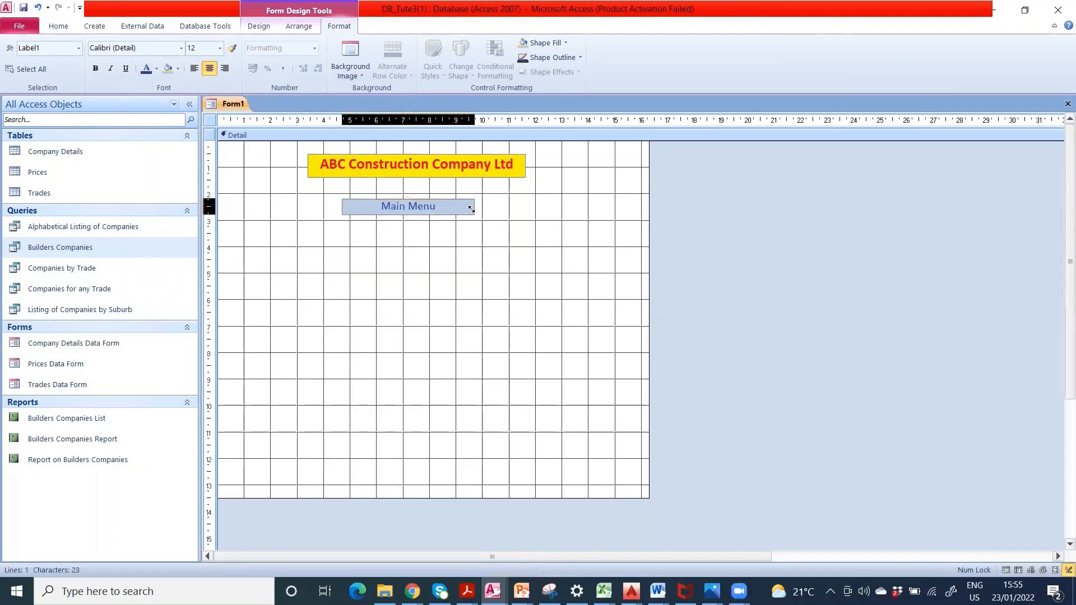
{"action": "left_click_drag", "start_coordinate": [471, 208], "coordinate": [456, 217]}
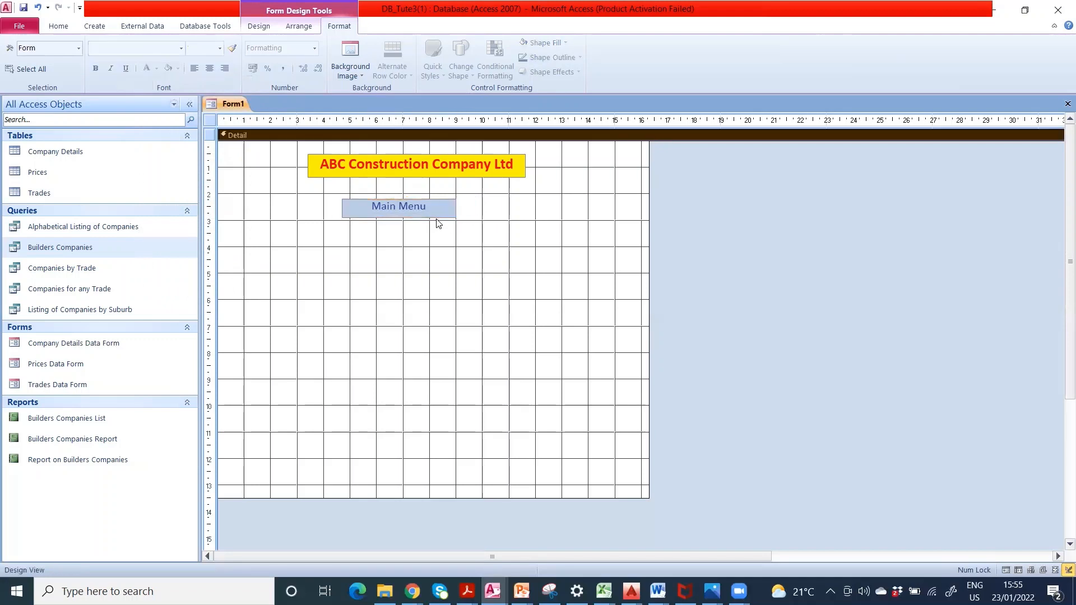
{"action": "left_click_drag", "start_coordinate": [435, 219], "coordinate": [453, 207]}
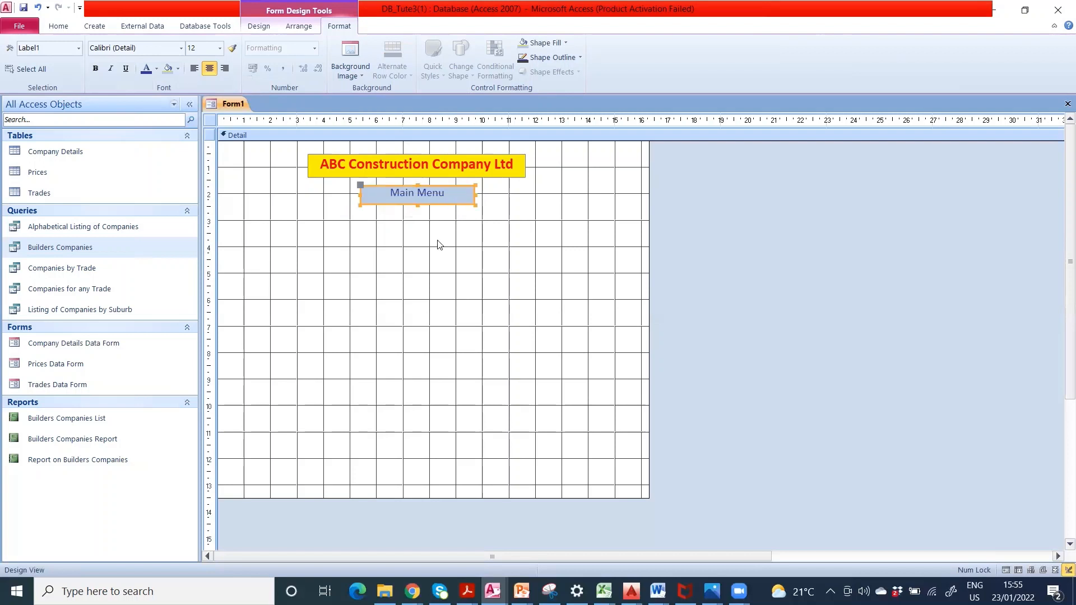
{"action": "left_click", "coordinate": [439, 244]}
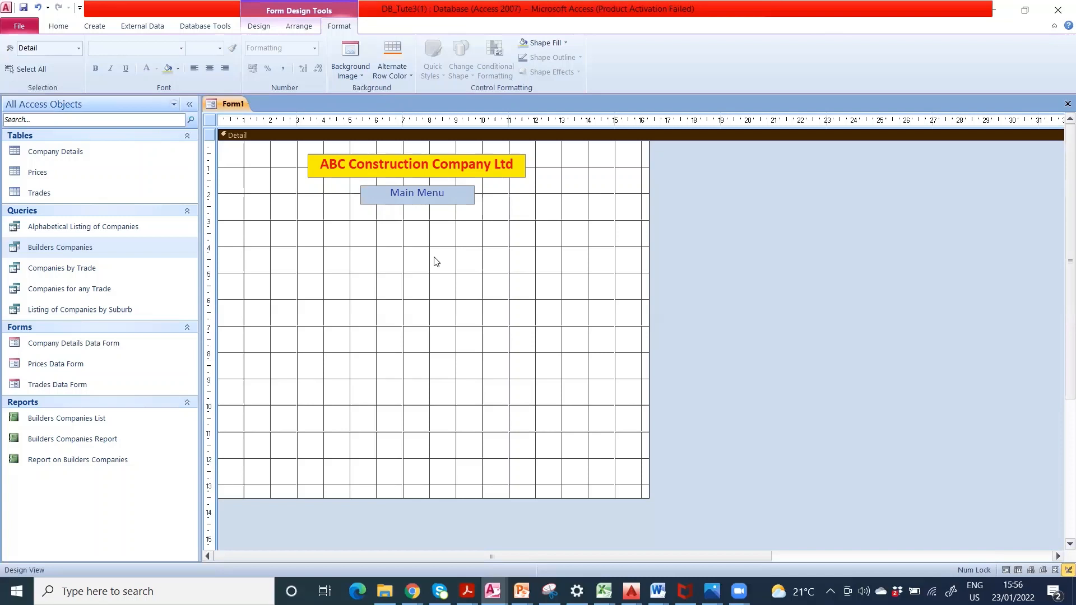
Add a command button about 7 ruler units wide below Main Menu that opens the Company Details Data Form showing all the records.
{"action": "left_click", "coordinate": [261, 28]}
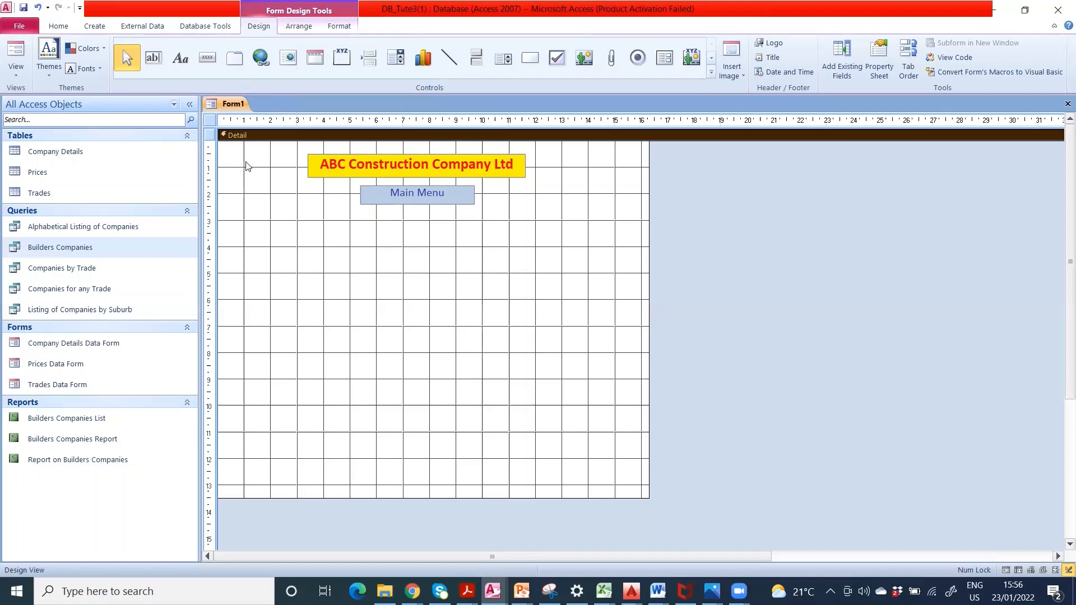
{"action": "left_click", "coordinate": [207, 58]}
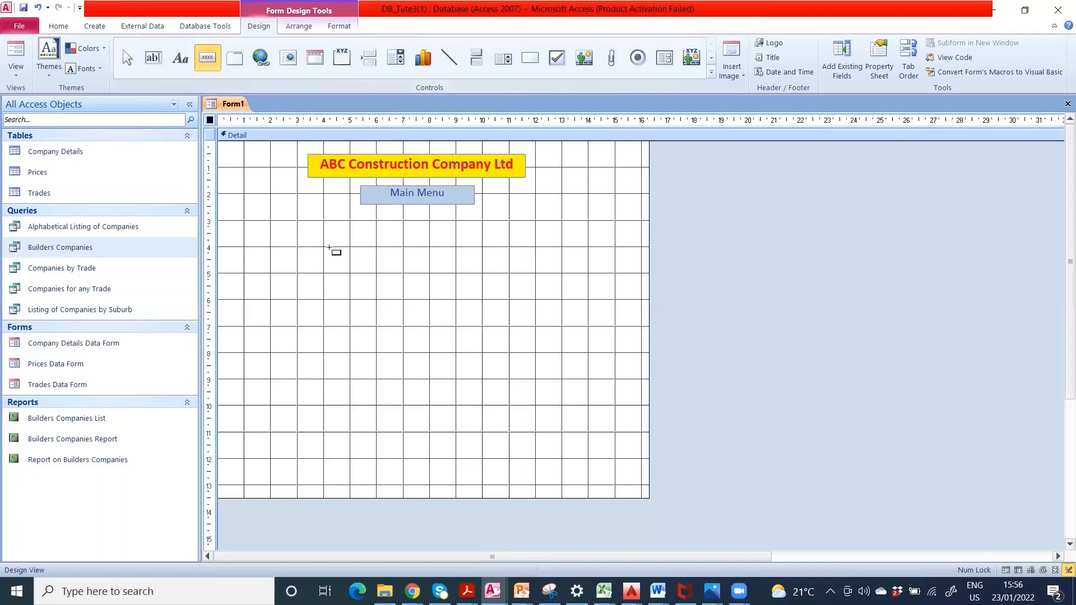
{"action": "left_click_drag", "start_coordinate": [310, 247], "coordinate": [494, 266]}
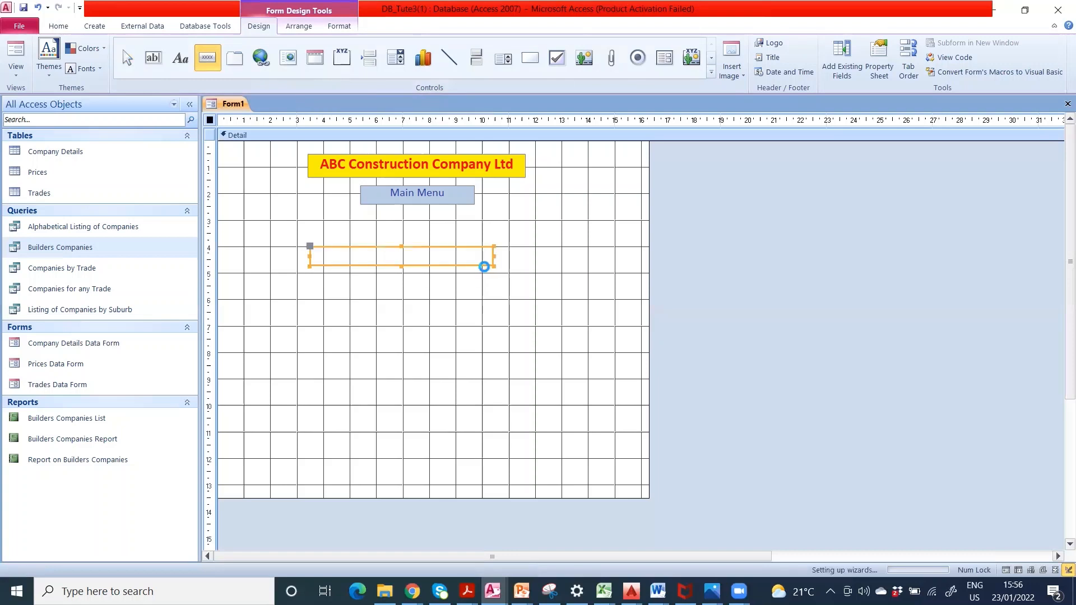
{"action": "left_click", "coordinate": [516, 235]}
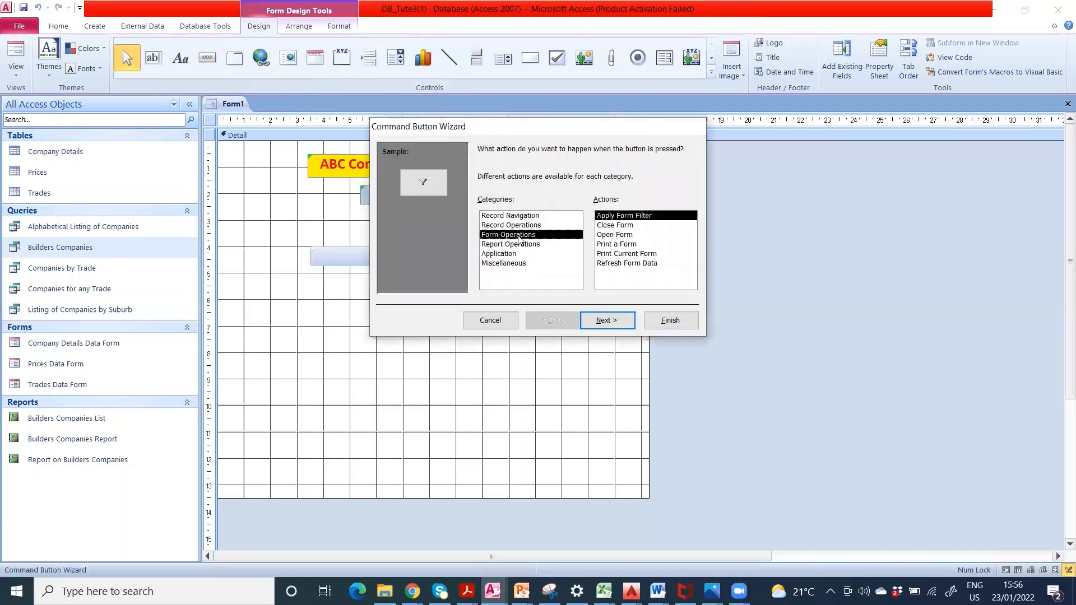
{"action": "left_click", "coordinate": [624, 236]}
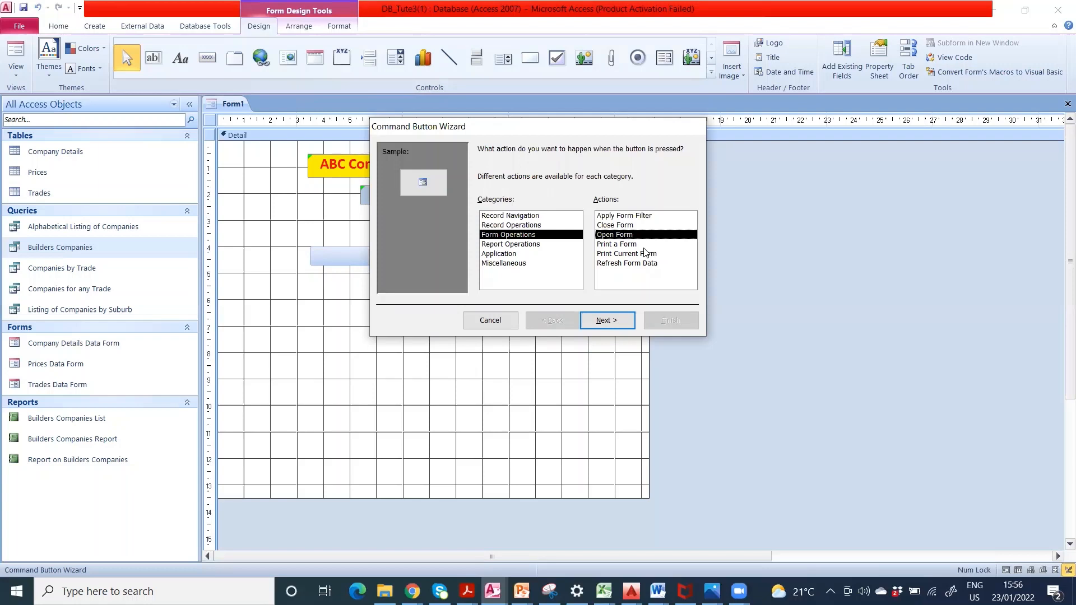
{"action": "left_click", "coordinate": [606, 321]}
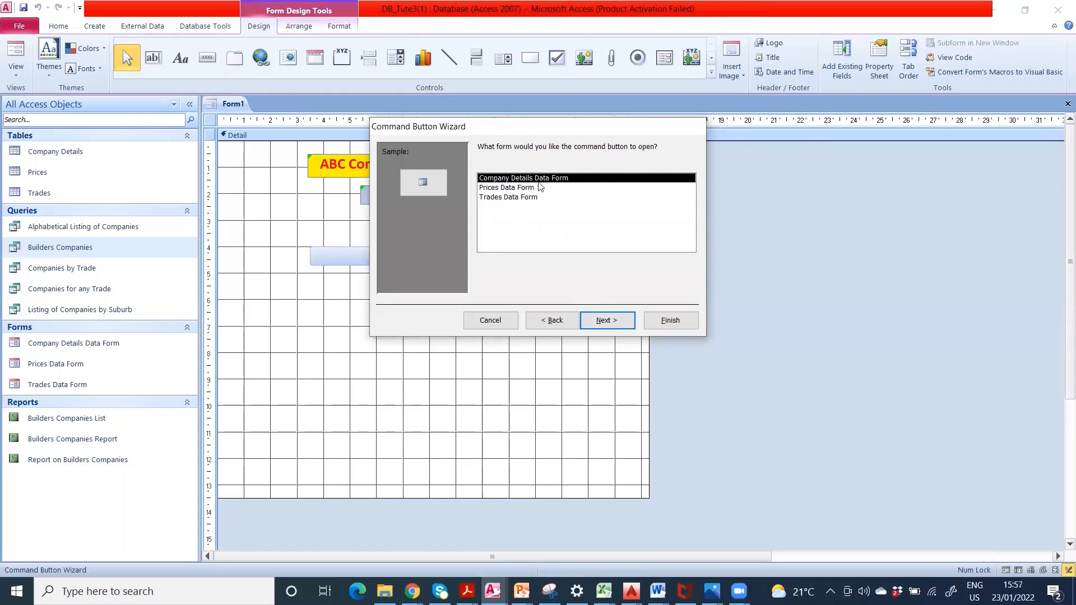
{"action": "left_click", "coordinate": [608, 320]}
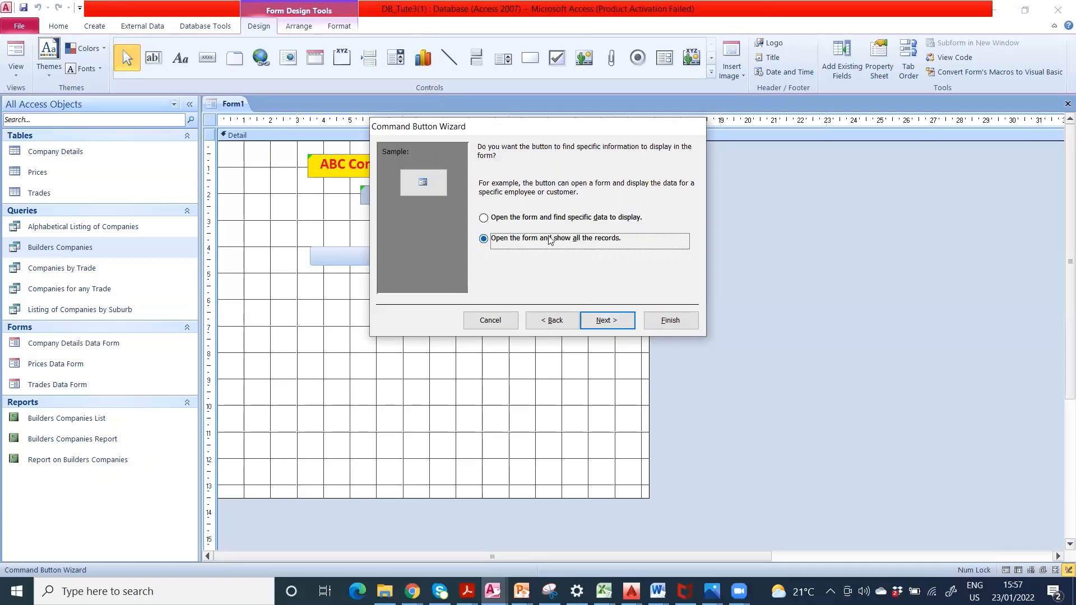
{"action": "left_click", "coordinate": [603, 319]}
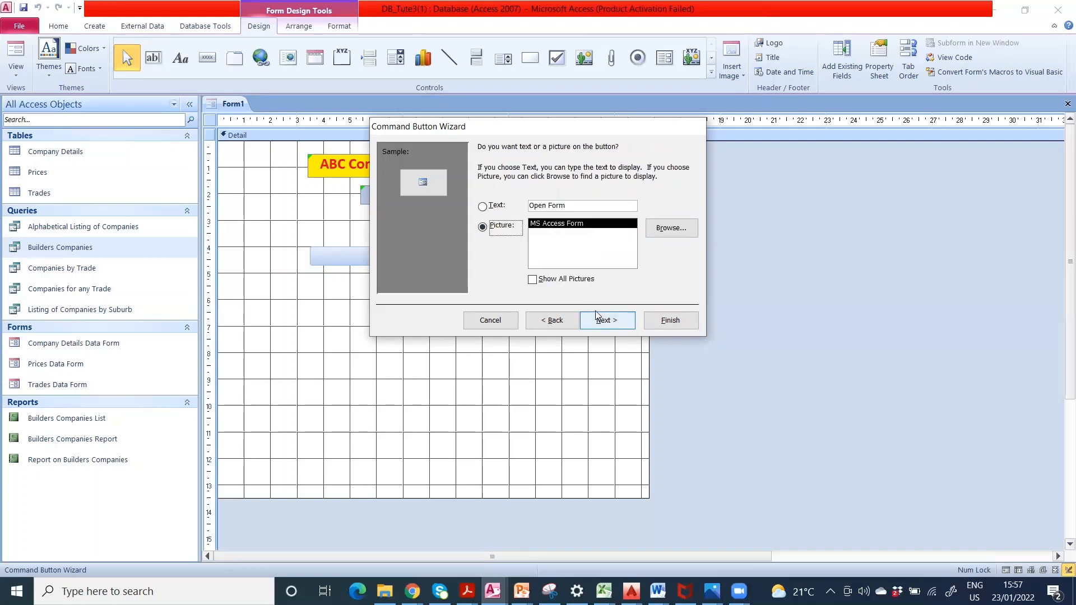
Give the command button the text Open Company Details Data Form and finish the wizard with the default button name.
{"action": "left_click", "coordinate": [497, 206]}
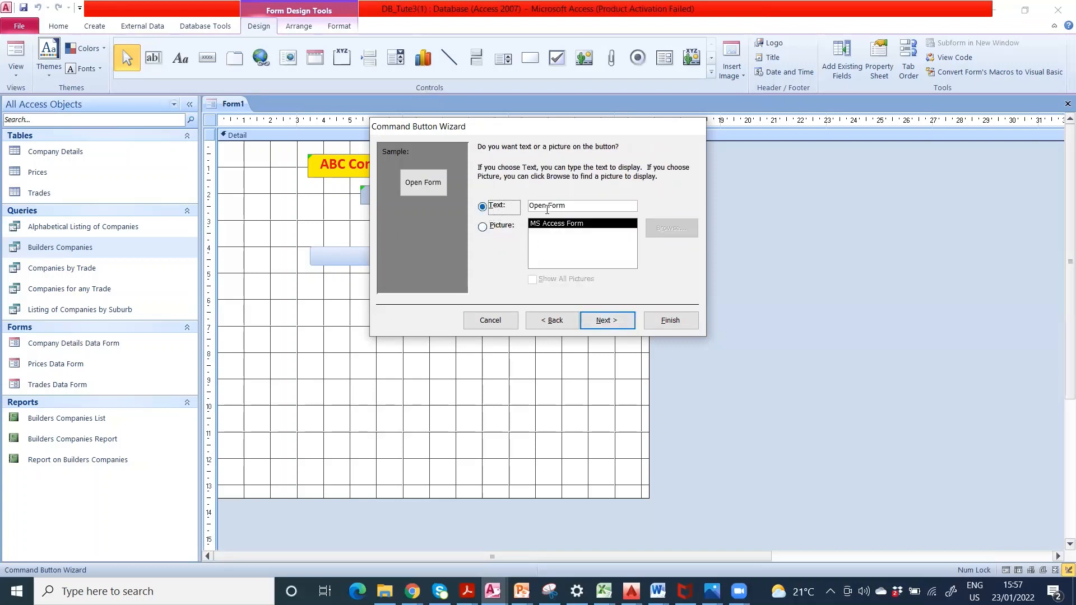
{"action": "left_click_drag", "start_coordinate": [571, 205], "coordinate": [530, 206]}
{"action": "type", "text": "Open D"}
{"action": "key", "text": "BackSpace"}
{"action": "type", "text": "Company"}
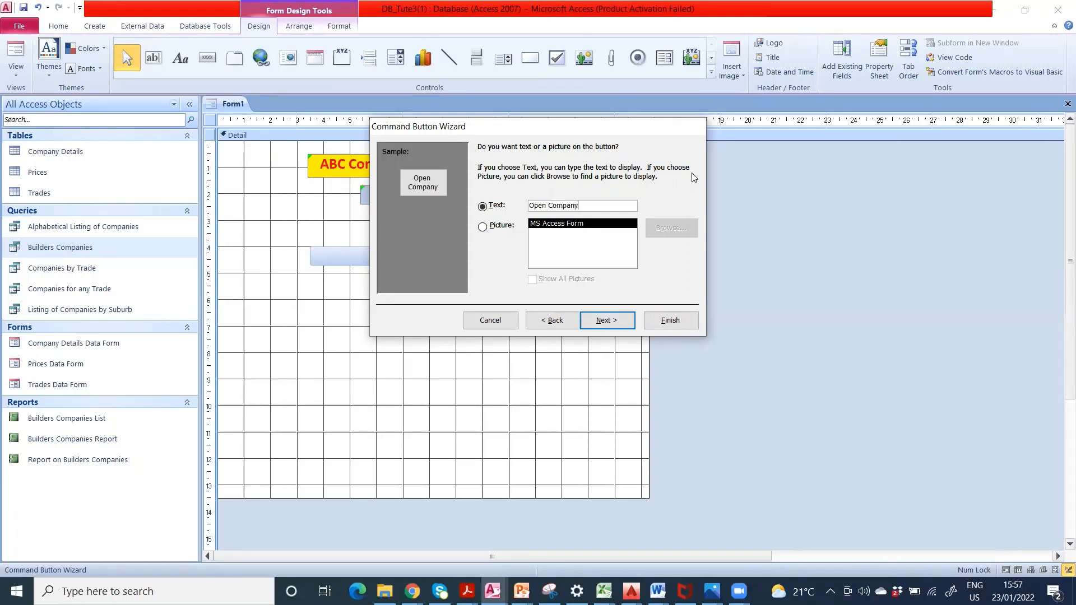
{"action": "type", "text": " Details Da"}
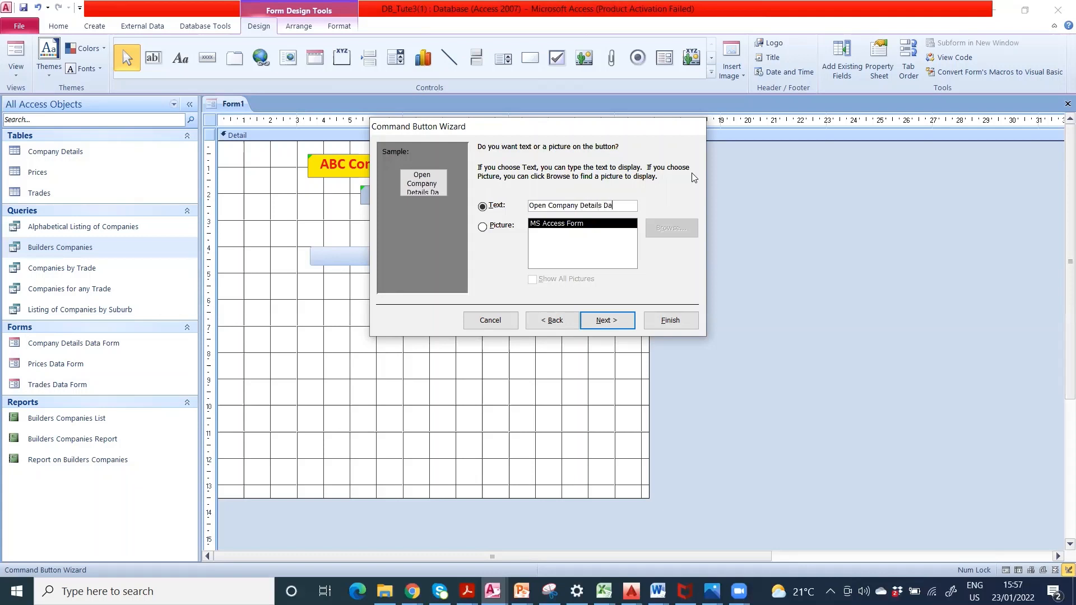
{"action": "type", "text": "ta Form"}
{"action": "left_click", "coordinate": [608, 319]}
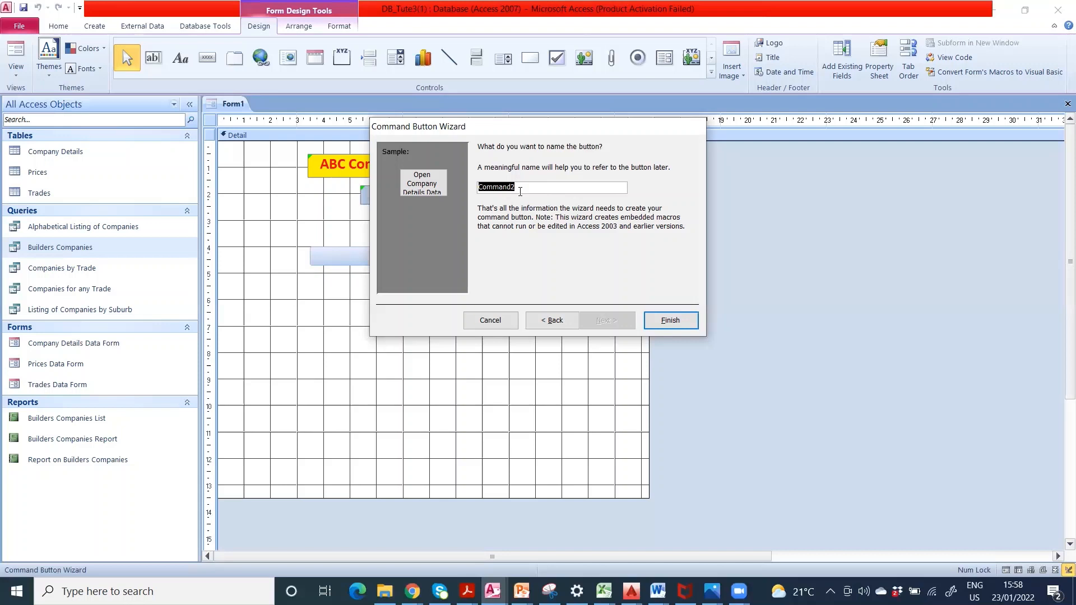
{"action": "left_click", "coordinate": [678, 324]}
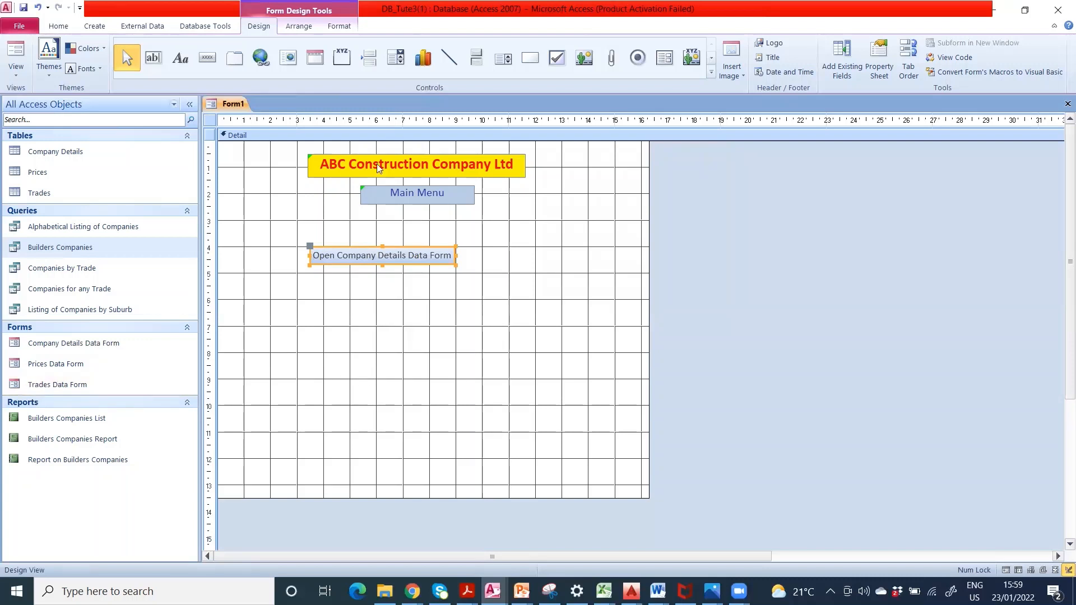
Add a command button about 5.3 ruler units wide beneath Open Company Details Data Form that opens the Prices Data Form showing all the records.
{"action": "left_click", "coordinate": [207, 57]}
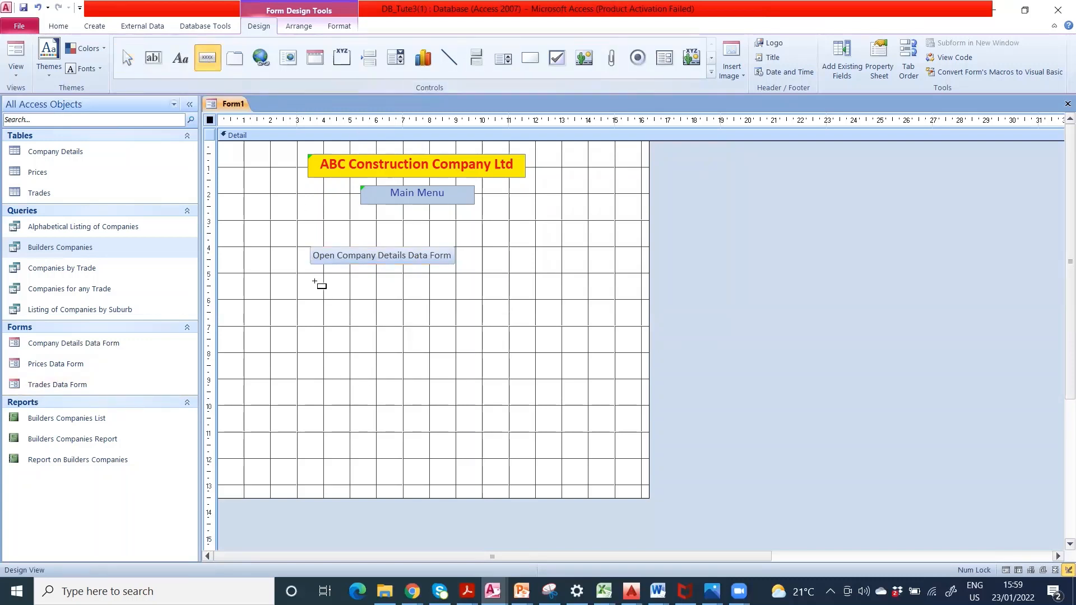
{"action": "mouse_move", "coordinate": [313, 277]}
{"action": "left_mouse_down"}
{"action": "mouse_move", "coordinate": [429, 305]}
{"action": "mouse_move", "coordinate": [453, 292]}
{"action": "left_mouse_up"}
{"action": "left_click", "coordinate": [523, 236]}
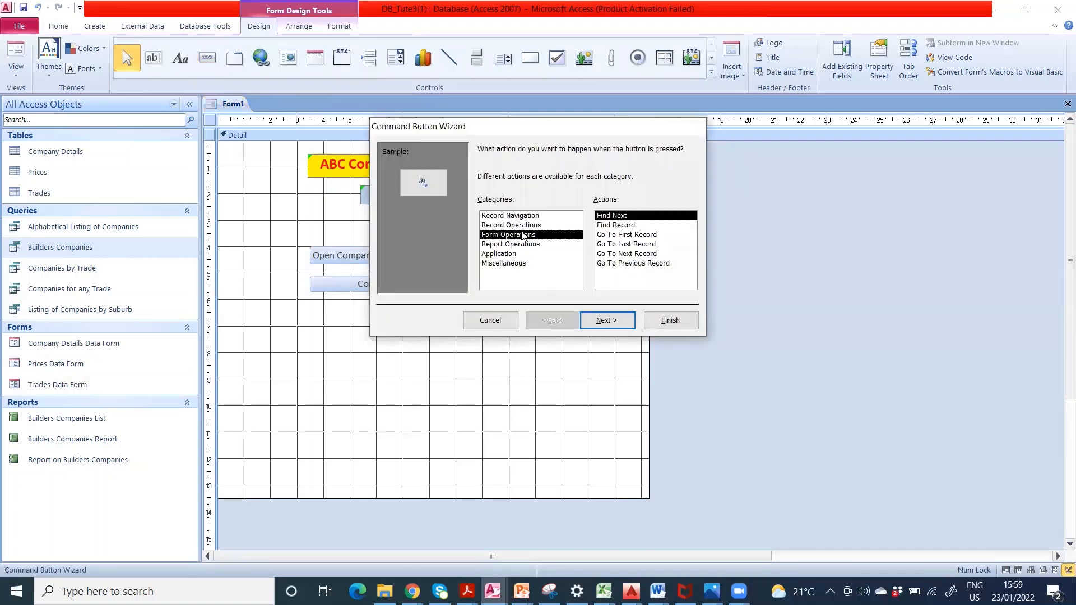
{"action": "left_click", "coordinate": [625, 236]}
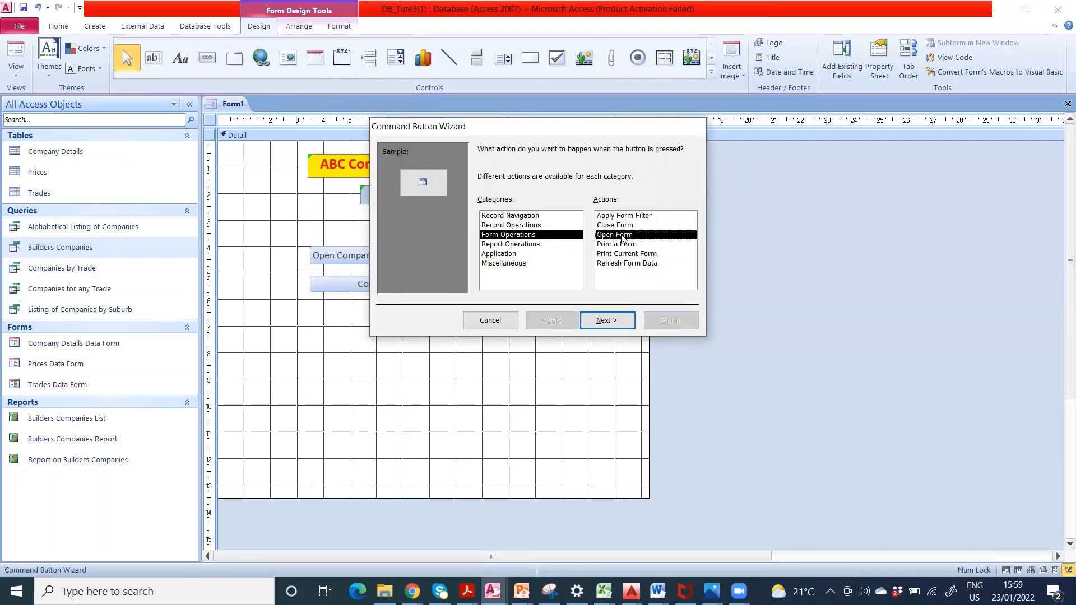
{"action": "left_click", "coordinate": [603, 320]}
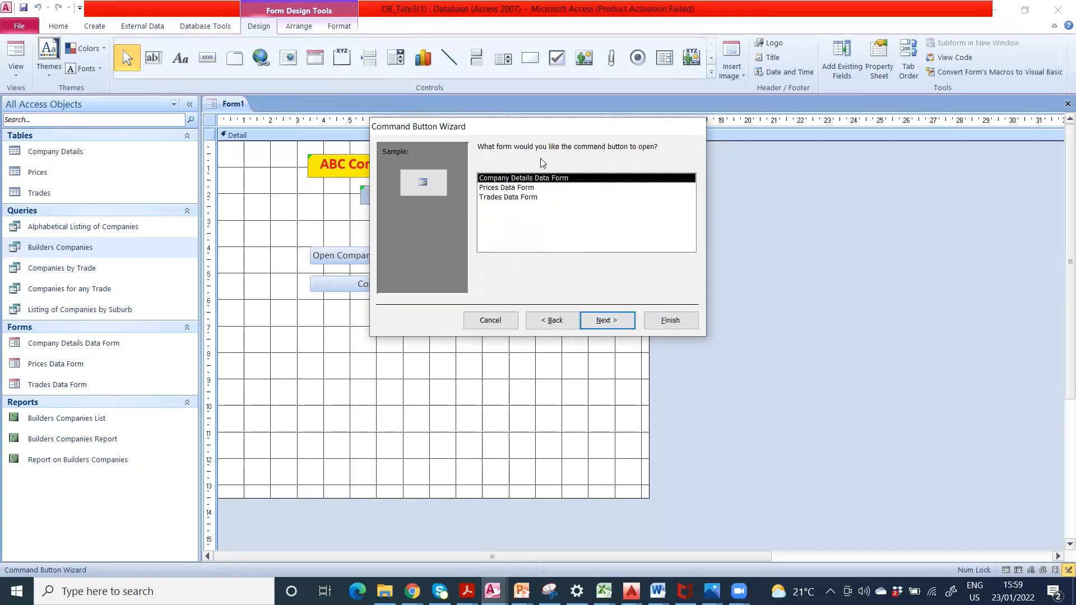
{"action": "left_click", "coordinate": [525, 189]}
{"action": "left_click", "coordinate": [617, 324]}
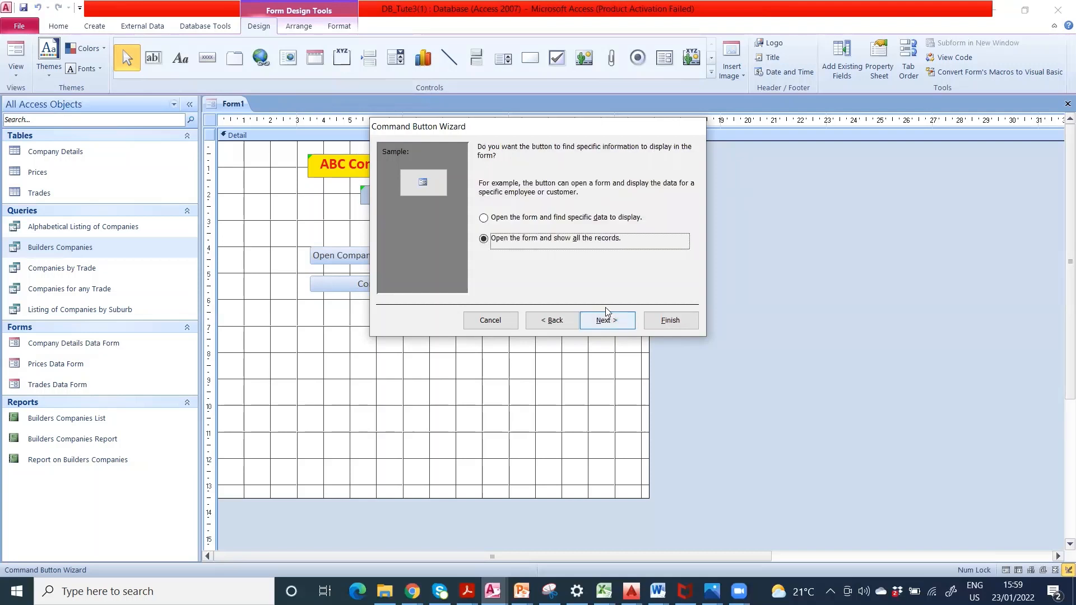
{"action": "left_click", "coordinate": [610, 326]}
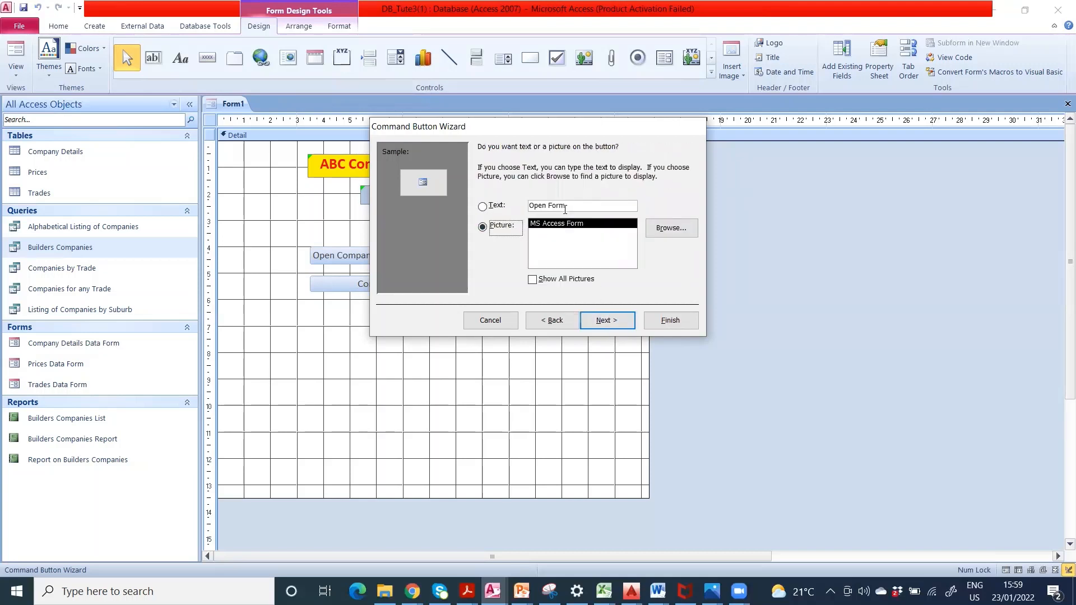
Give the button the text Open Price Data Form, finish with the default name, and widen it to match the button above.
{"action": "left_click_drag", "start_coordinate": [563, 205], "coordinate": [548, 206]}
{"action": "type", "text": "Price Date"}
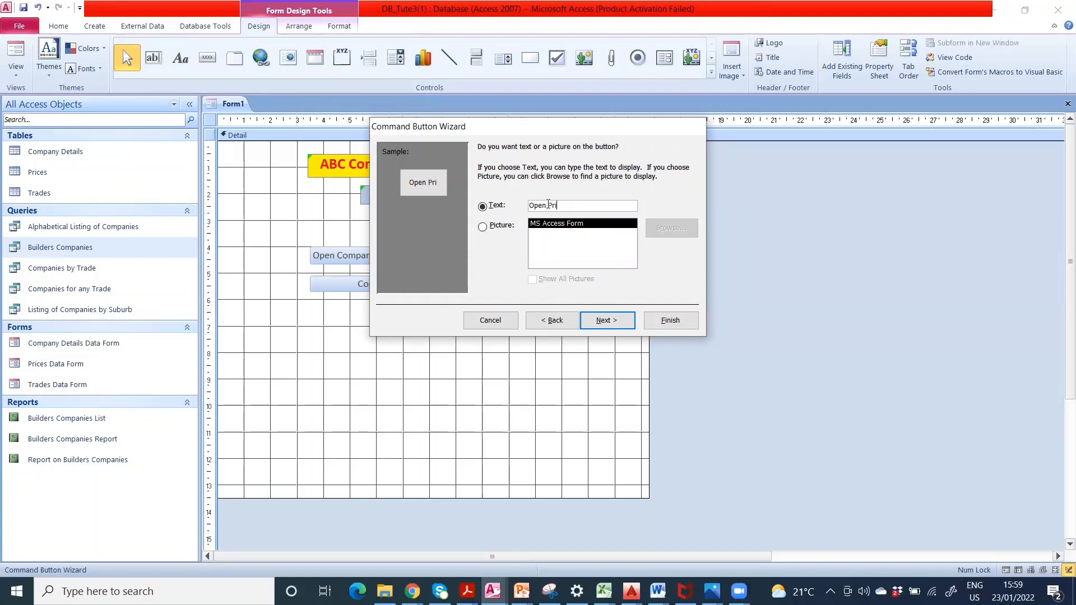
{"action": "key", "text": "BackSpace"}
{"action": "key", "text": "BackSpace"}
{"action": "type", "text": "a Form"}
{"action": "left_click", "coordinate": [603, 319]}
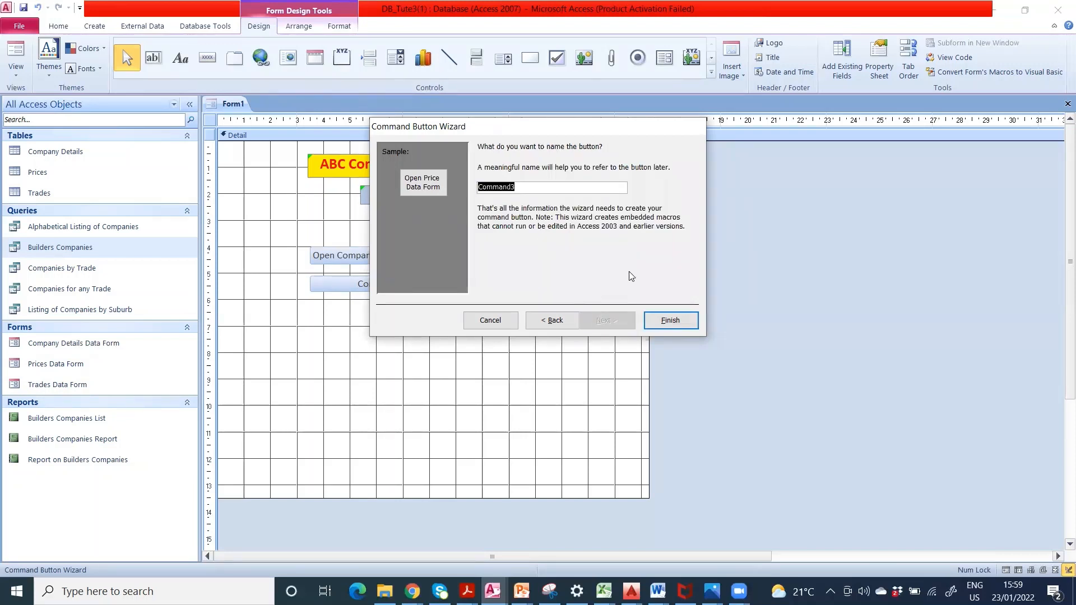
{"action": "left_click", "coordinate": [675, 320]}
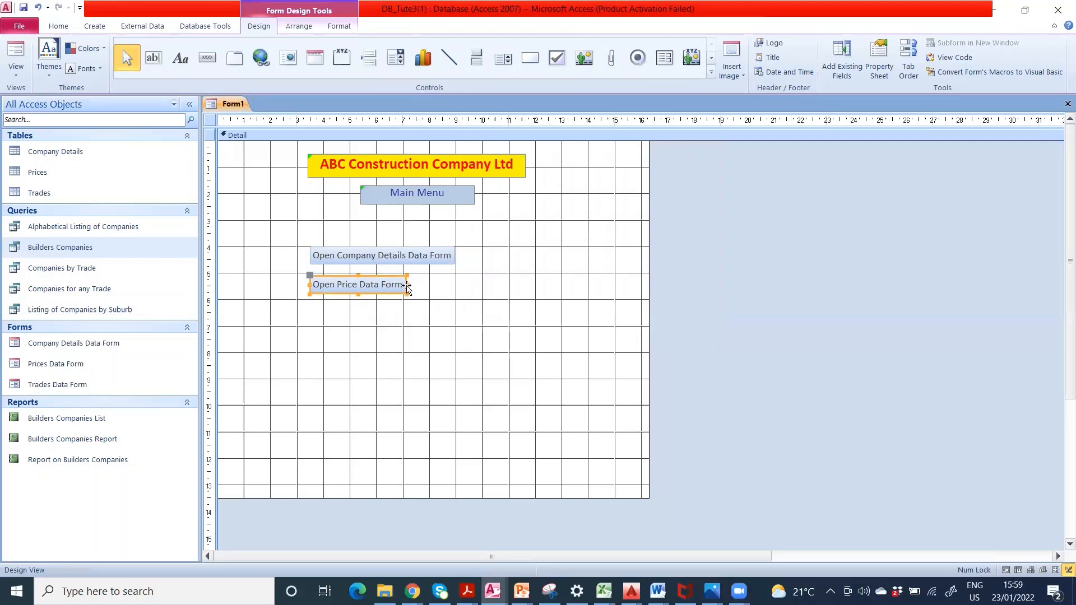
{"action": "left_click_drag", "start_coordinate": [408, 287], "coordinate": [453, 283]}
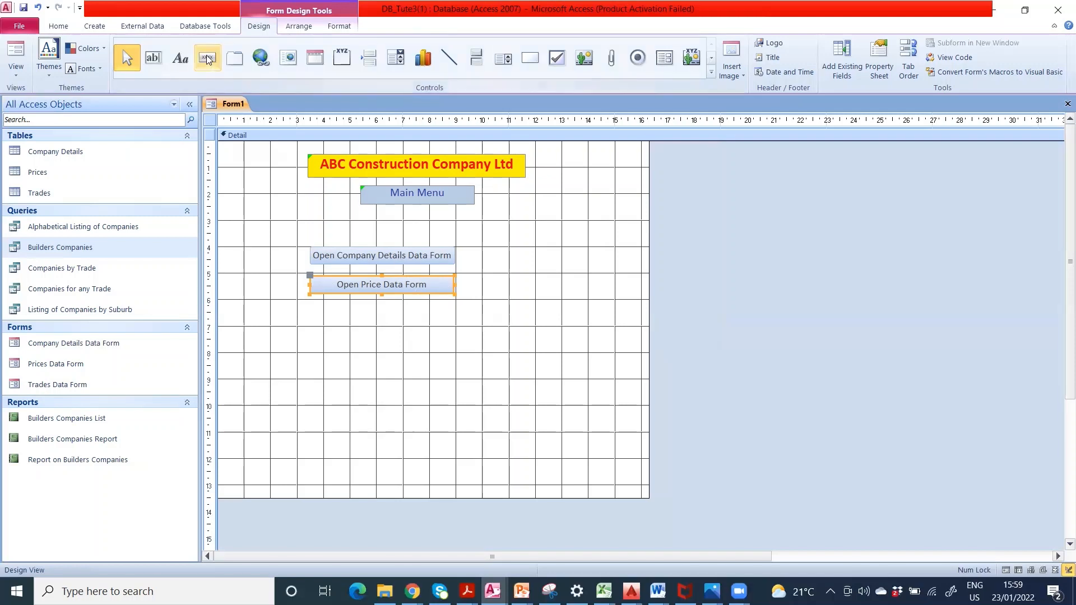
{"action": "left_click", "coordinate": [498, 277]}
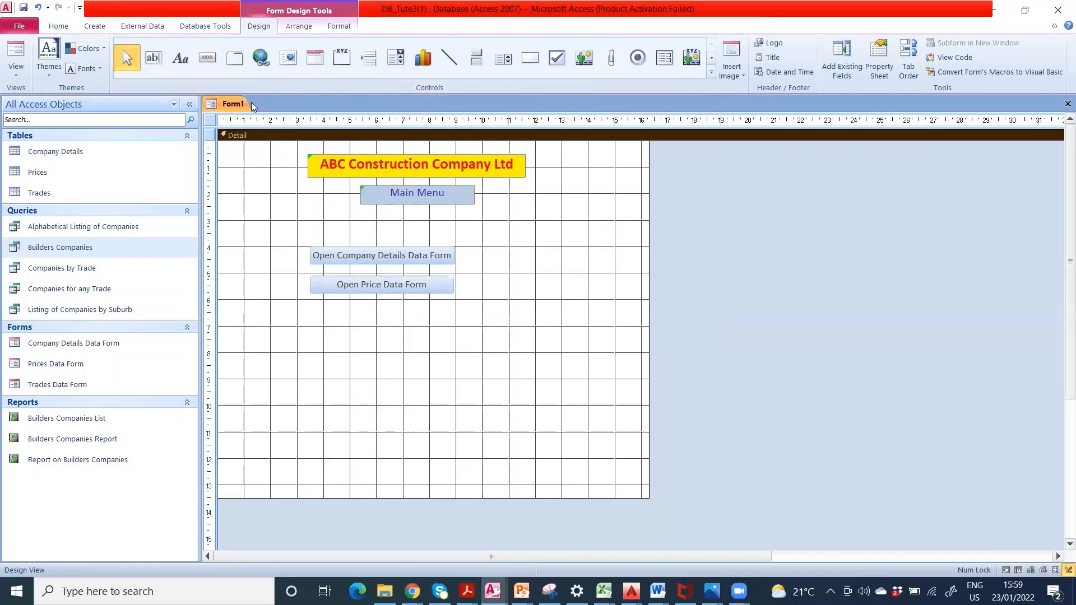
Add a command button beneath Open Price Data Form that opens the Trades Data Form showing all the records.
{"action": "left_click", "coordinate": [207, 58]}
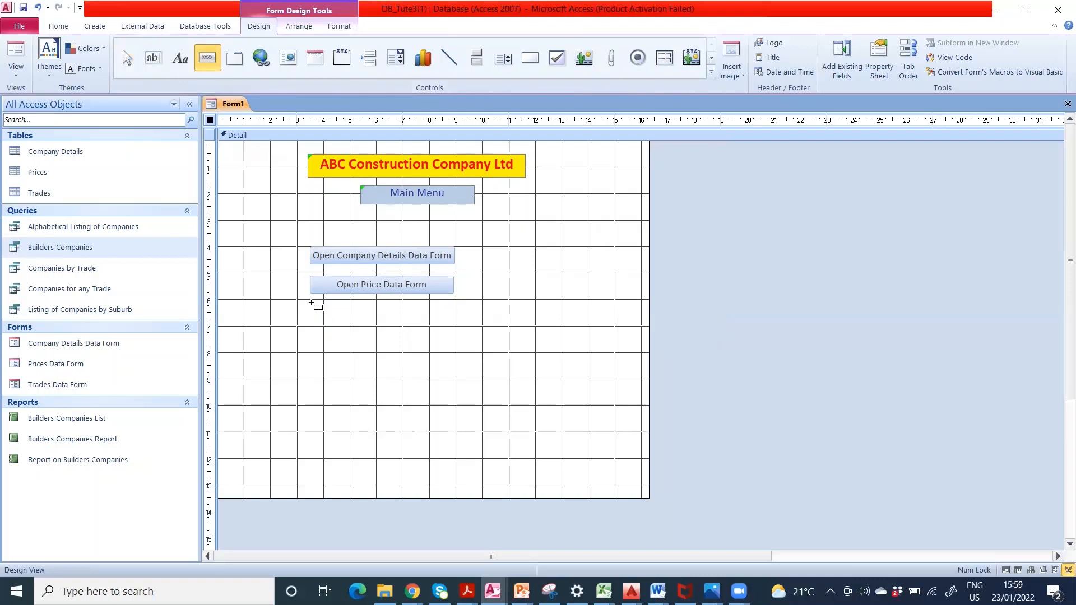
{"action": "left_click_drag", "start_coordinate": [341, 318], "coordinate": [453, 320]}
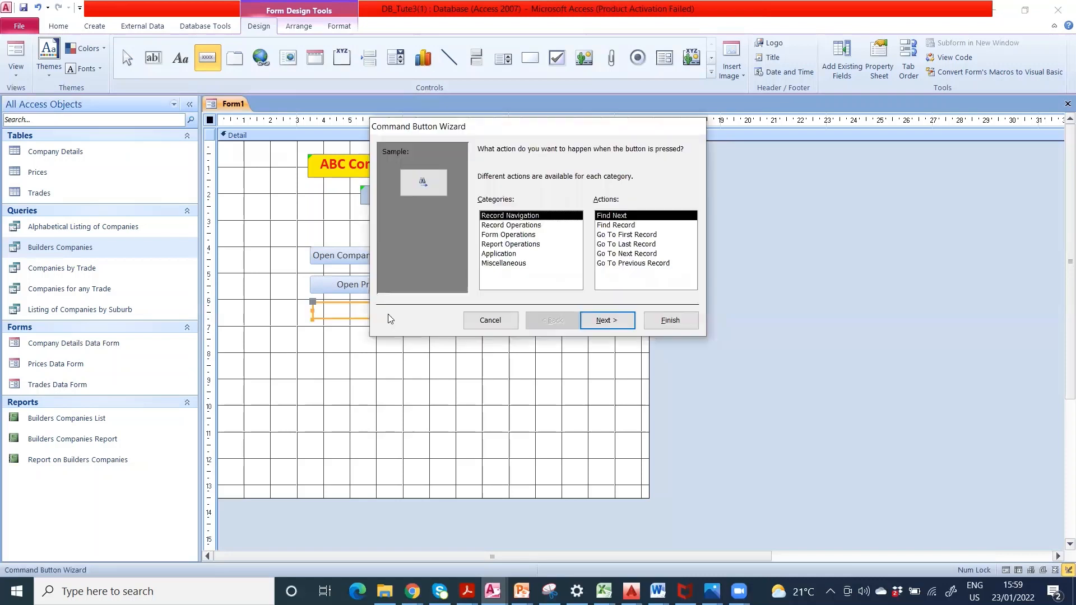
{"action": "left_click", "coordinate": [525, 236]}
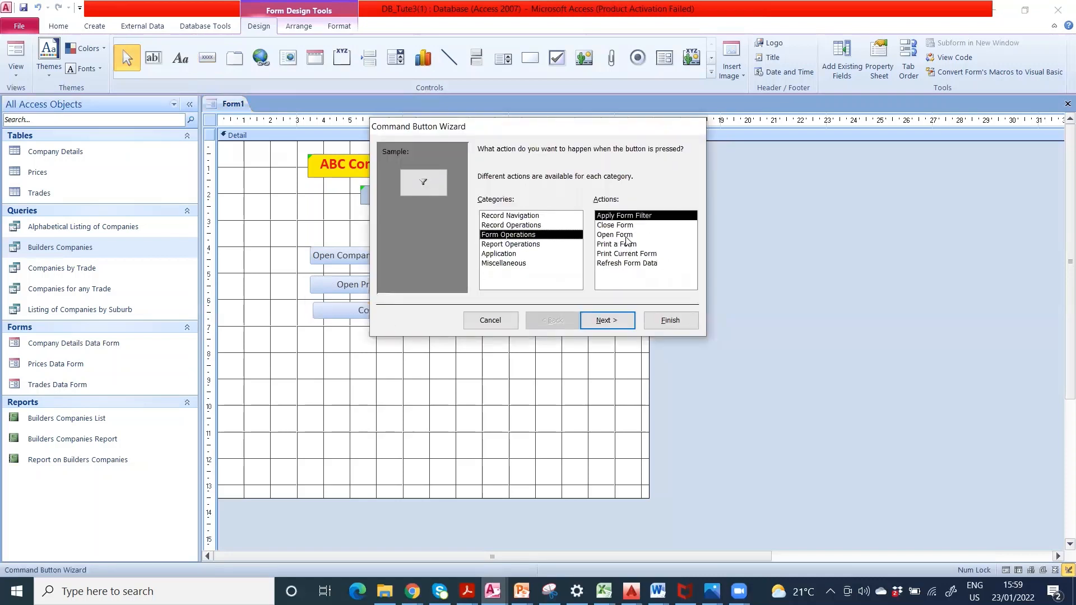
{"action": "left_click", "coordinate": [627, 235]}
{"action": "left_click", "coordinate": [607, 321]}
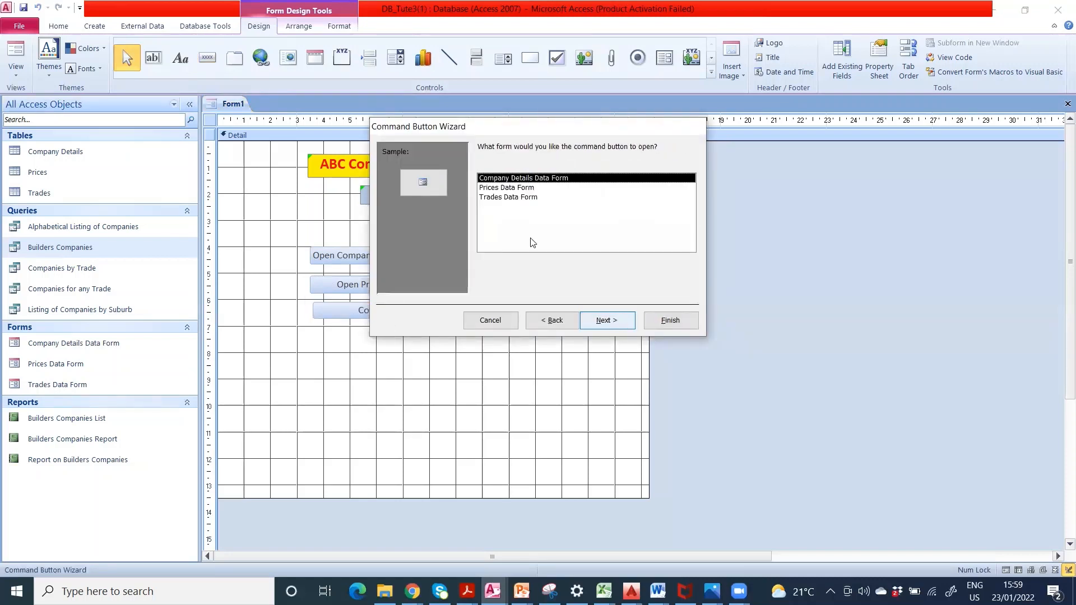
{"action": "left_click", "coordinate": [520, 197]}
{"action": "left_click", "coordinate": [606, 320]}
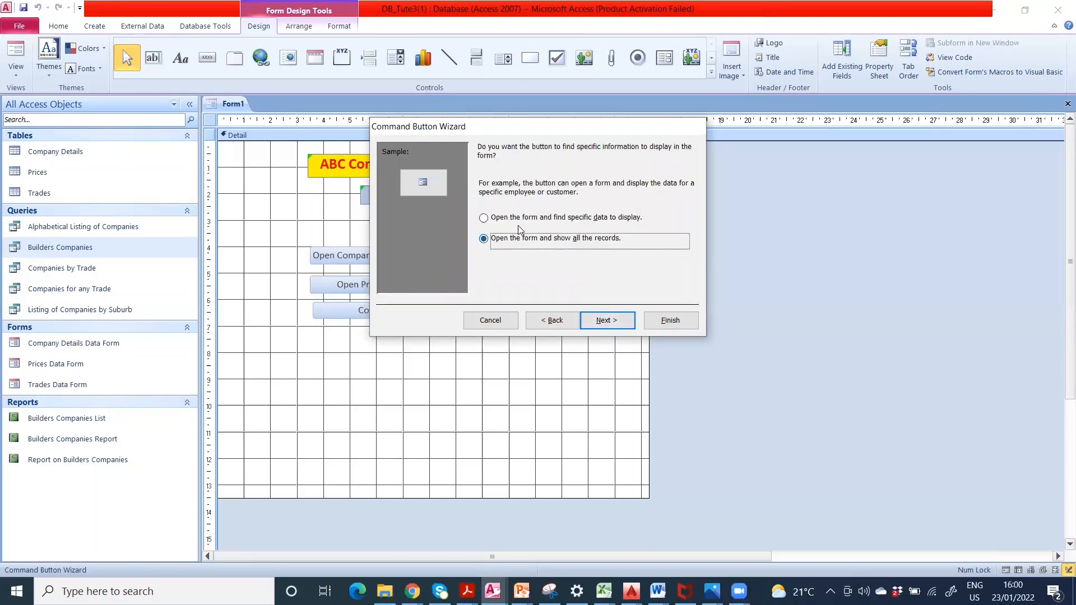
{"action": "left_click", "coordinate": [607, 320]}
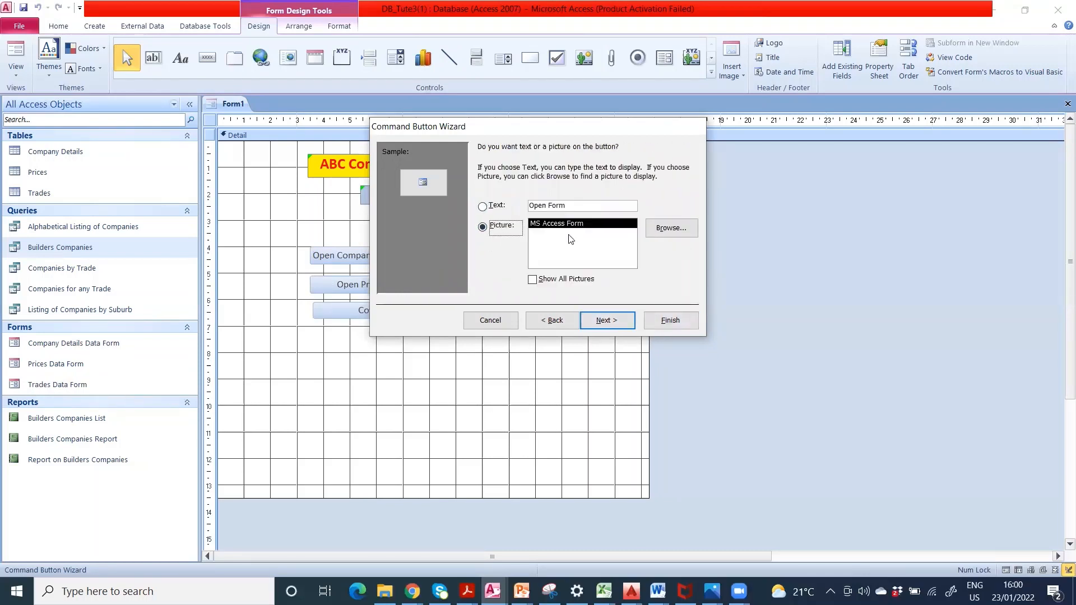
Give the new button the text Open Trades Data Form and finish the wizard with the default button name.
{"action": "left_click", "coordinate": [548, 205]}
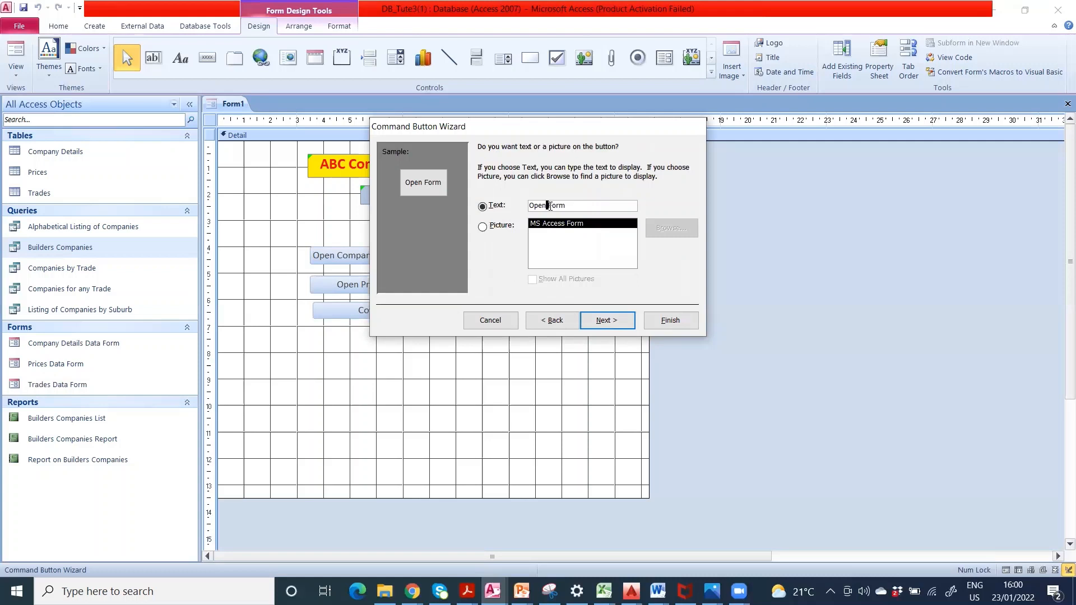
{"action": "type", "text": "Trades Data"}
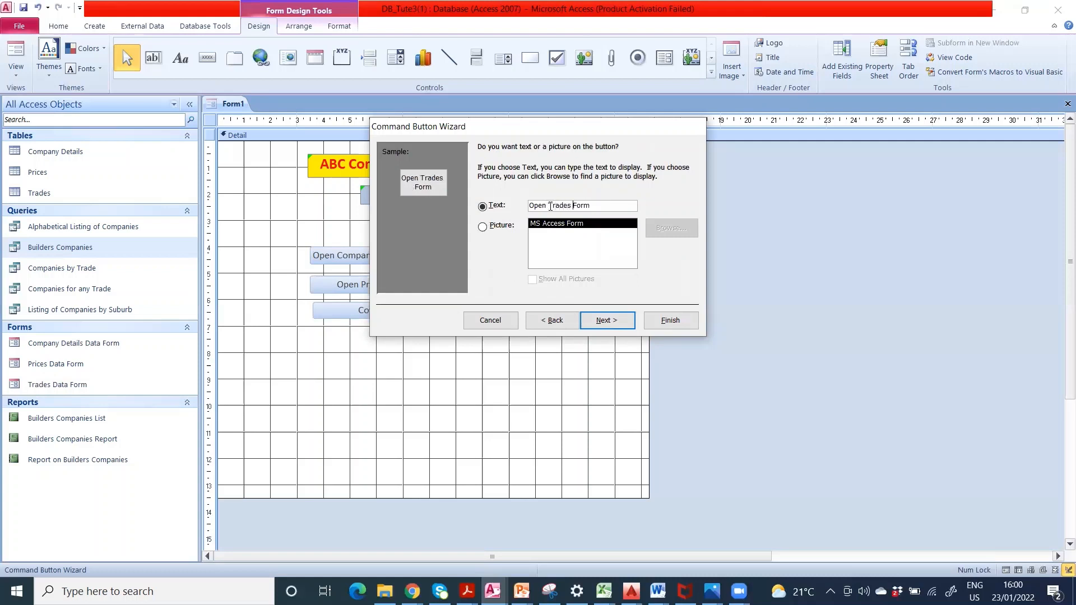
{"action": "left_click", "coordinate": [616, 318]}
{"action": "left_click", "coordinate": [677, 328]}
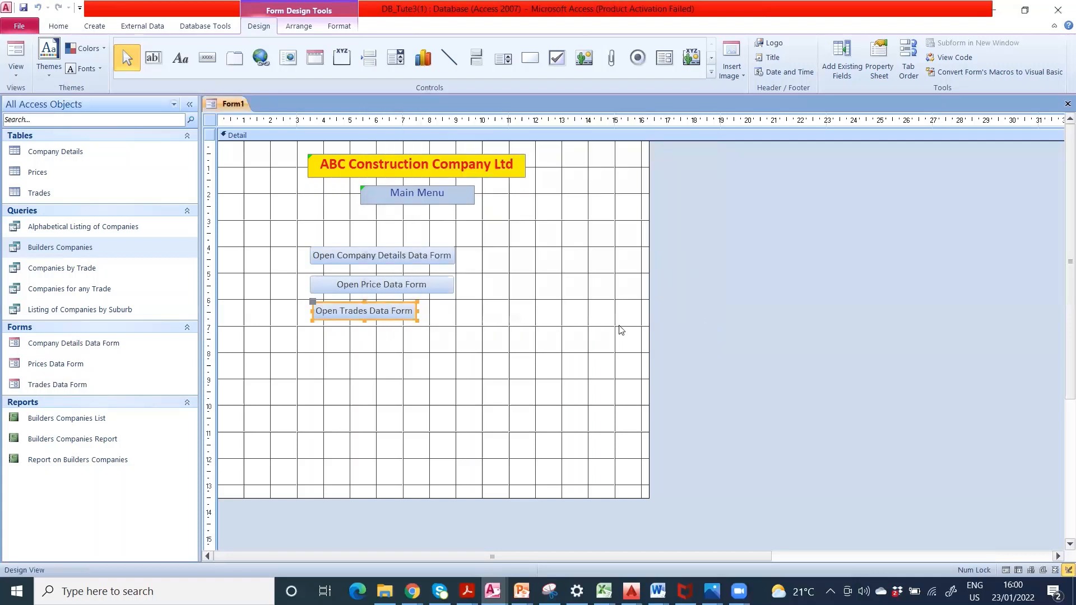
Widen the Open Trades Data Form button and line up both of its side edges with the Open Price Data Form button.
{"action": "left_click_drag", "start_coordinate": [416, 311], "coordinate": [454, 312]}
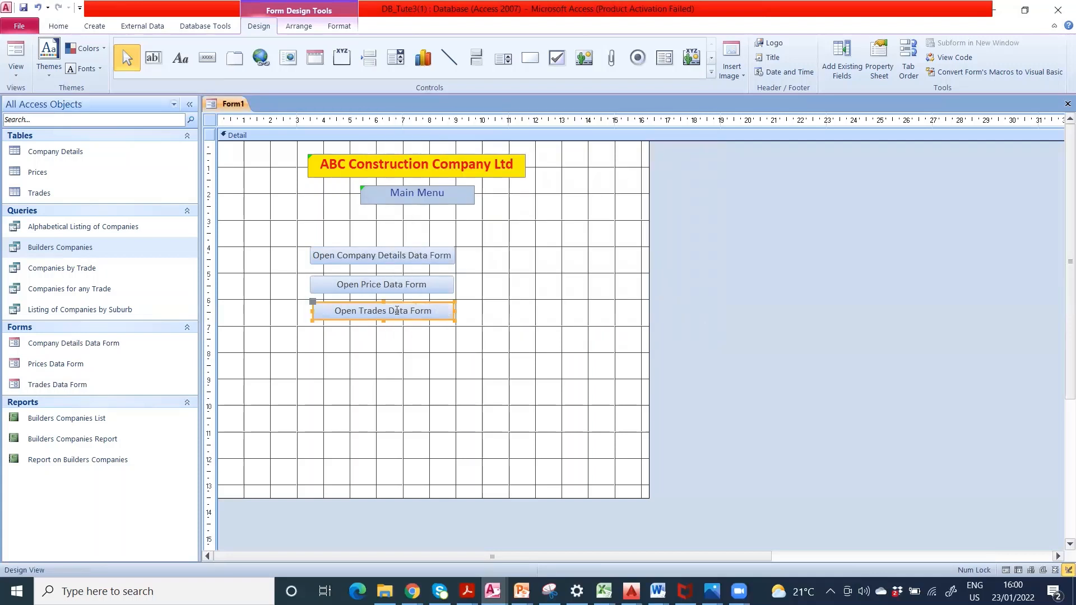
{"action": "left_click", "coordinate": [386, 358]}
{"action": "left_click", "coordinate": [314, 310]}
{"action": "left_click_drag", "start_coordinate": [314, 309], "coordinate": [312, 310]}
{"action": "left_click", "coordinate": [347, 354]}
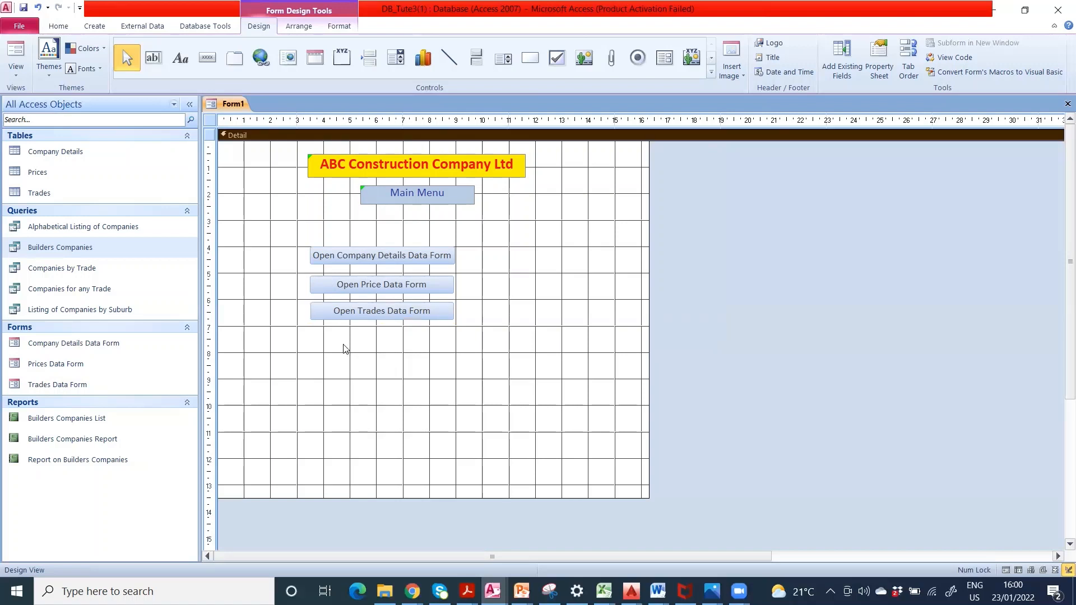
Add a command button below the form buttons, after a gap, that runs the Alphabetical Listing of Companies query.
{"action": "left_click", "coordinate": [208, 58]}
{"action": "left_click_drag", "start_coordinate": [314, 347], "coordinate": [451, 366]}
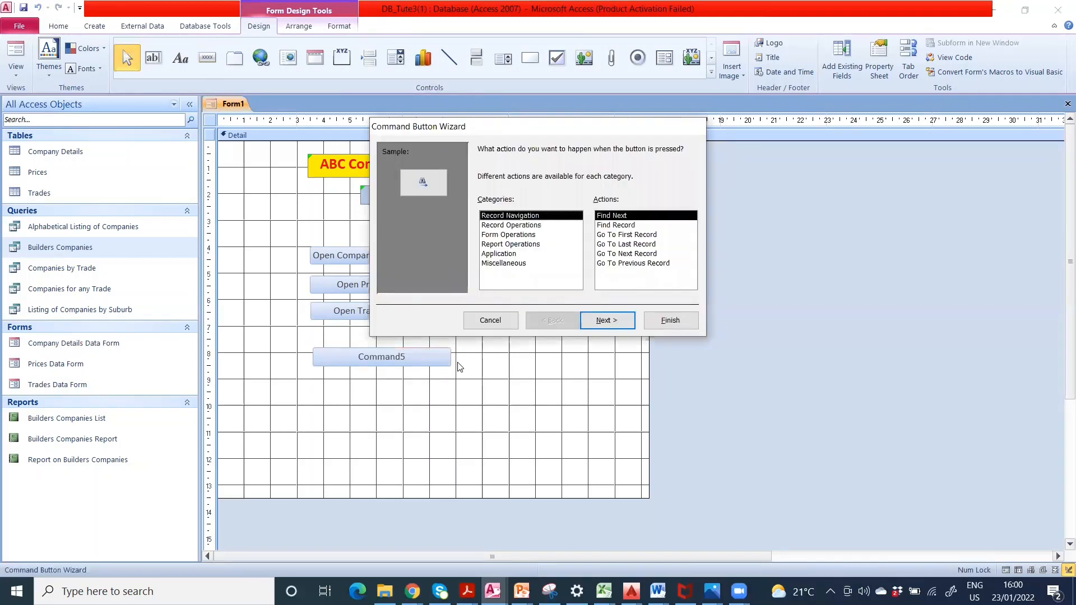
{"action": "left_click", "coordinate": [512, 271]}
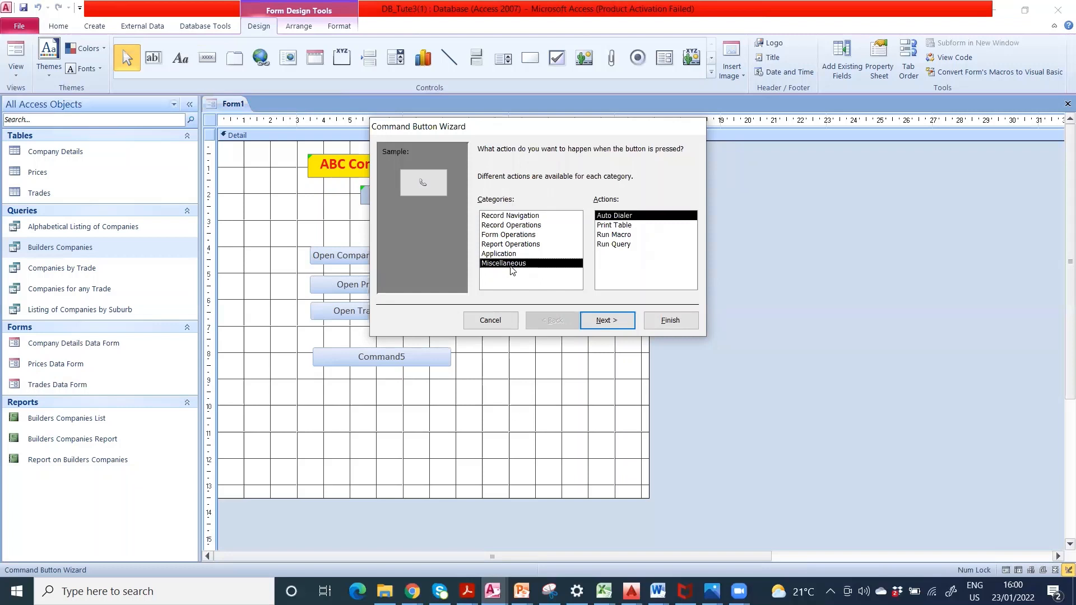
{"action": "left_click", "coordinate": [624, 247]}
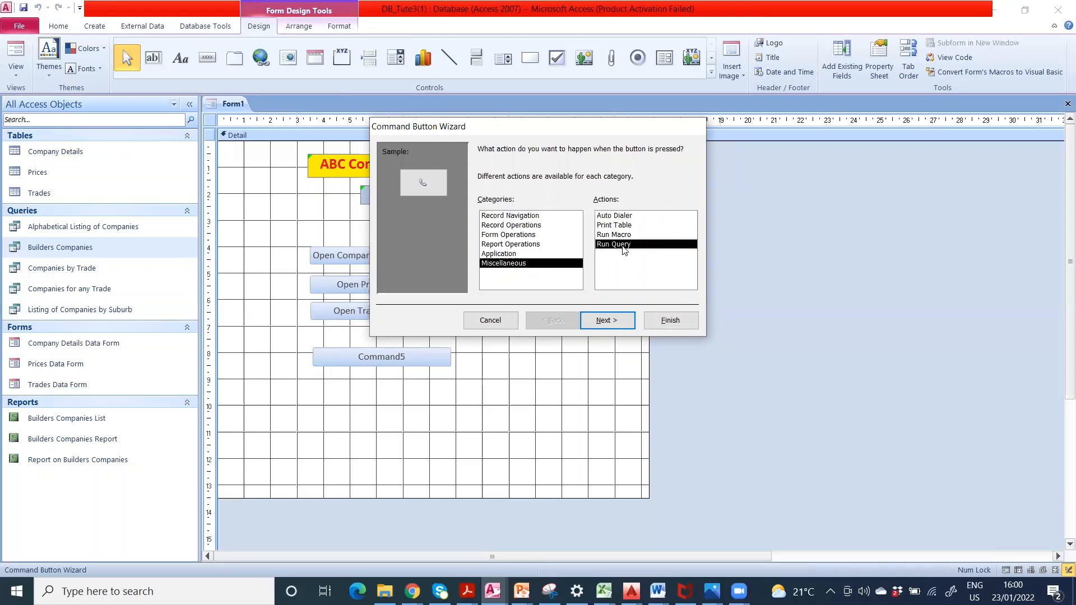
{"action": "left_click", "coordinate": [613, 327]}
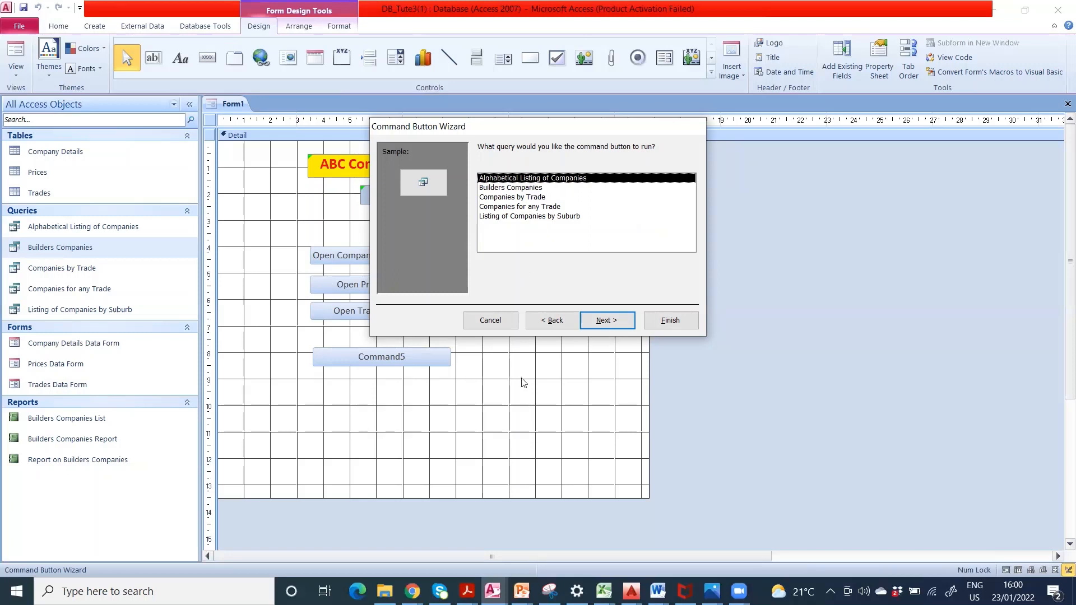
{"action": "mouse_move", "coordinate": [493, 592]}
{"action": "left_click", "coordinate": [601, 322]}
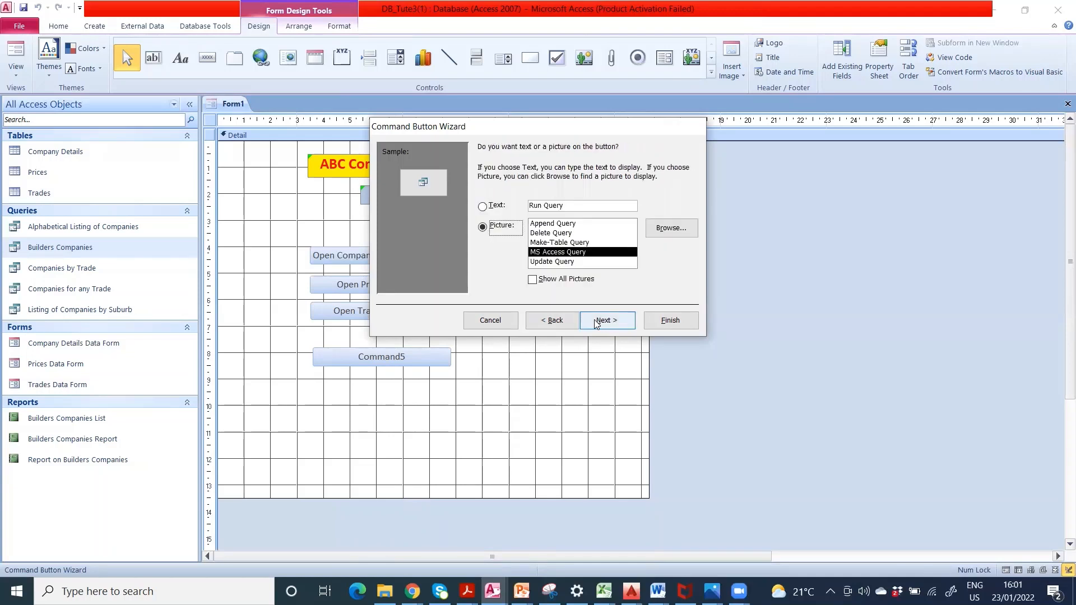
Give the button the text Run Alphabetical Listing of Companies Query, finish with the default name, and widen it to about 7.6 ruler units.
{"action": "left_click", "coordinate": [495, 207]}
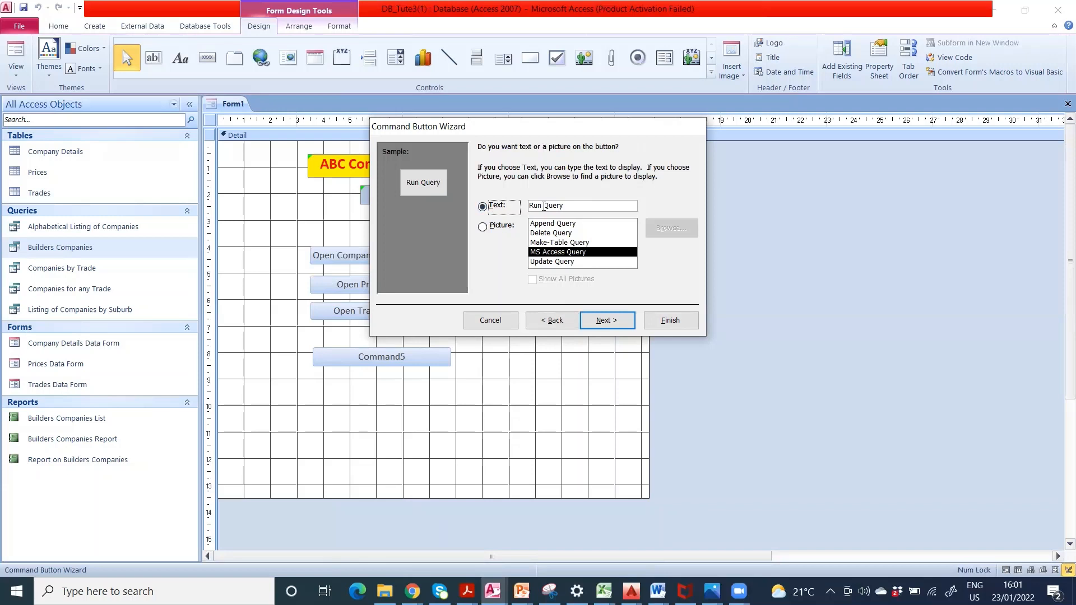
{"action": "left_click", "coordinate": [543, 205]}
{"action": "type", "text": "Al"}
{"action": "type", "text": "phabetic"}
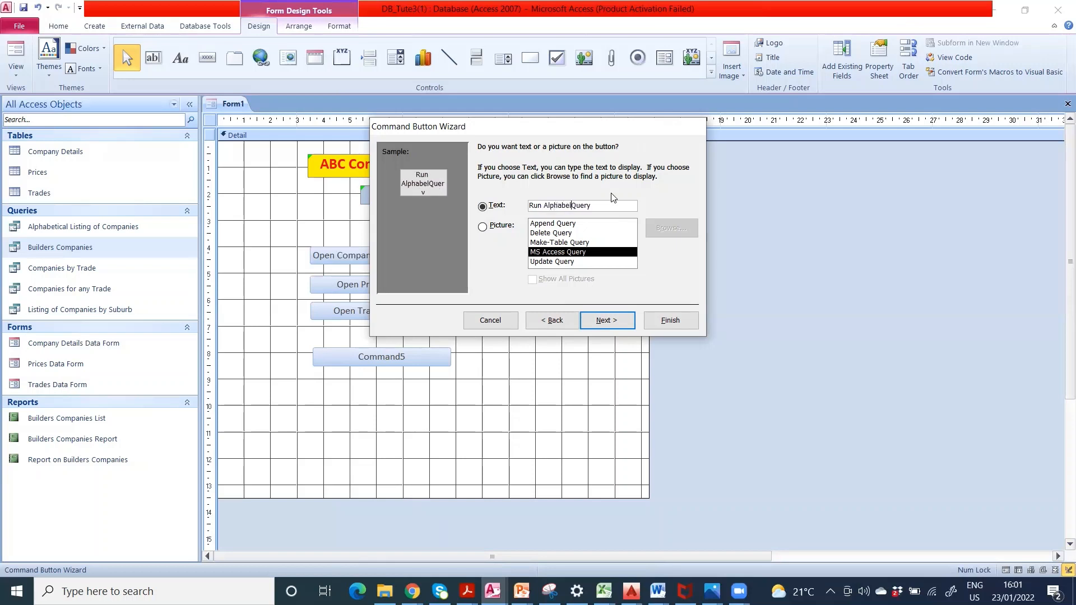
{"action": "type", "text": "al Listing of Companies Que"}
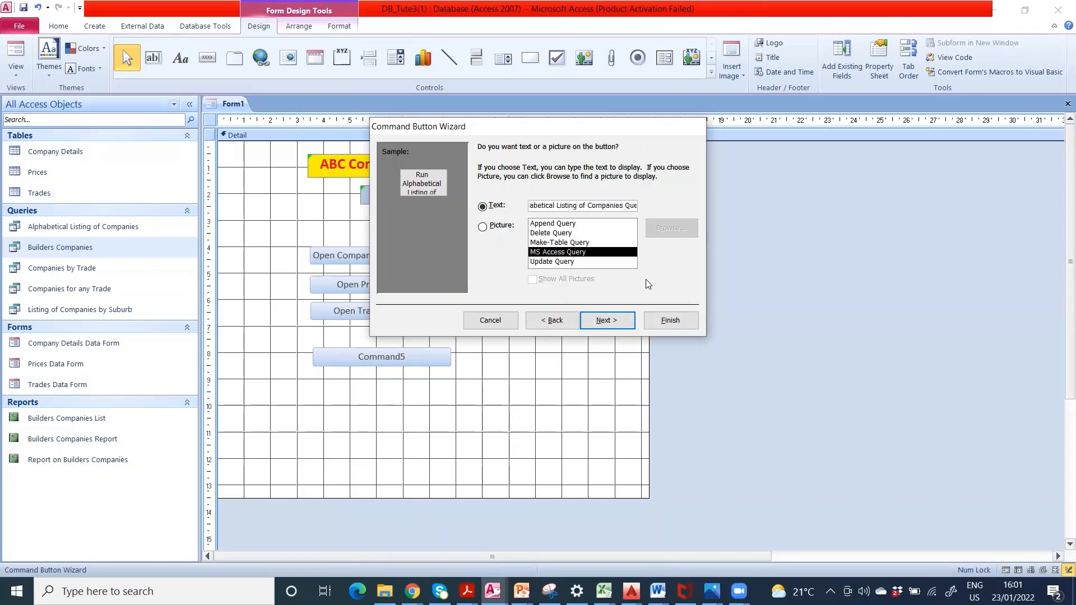
{"action": "left_click", "coordinate": [620, 321]}
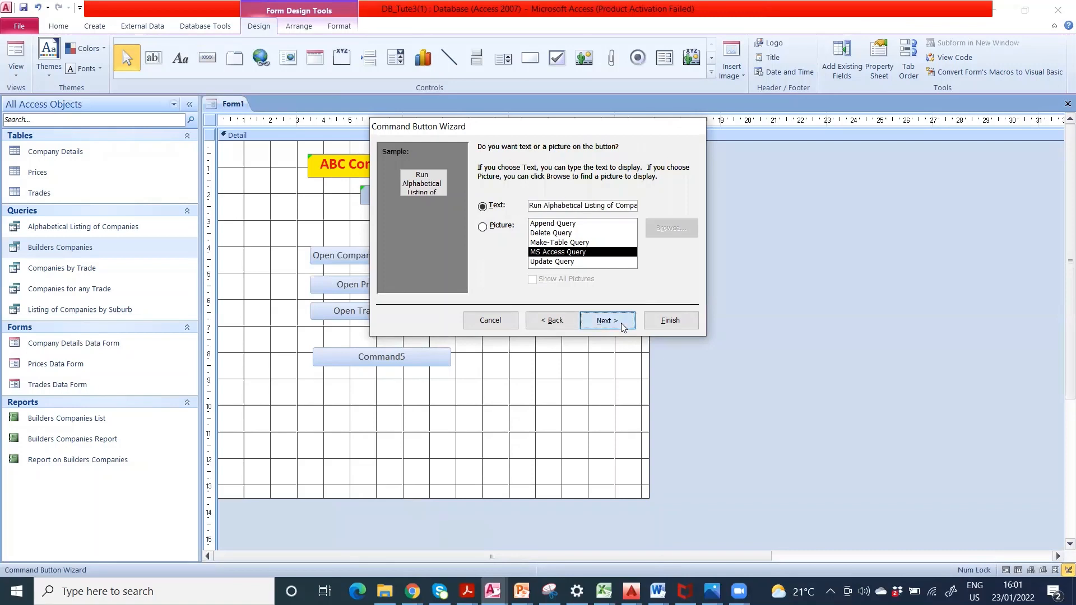
{"action": "left_click", "coordinate": [676, 321]}
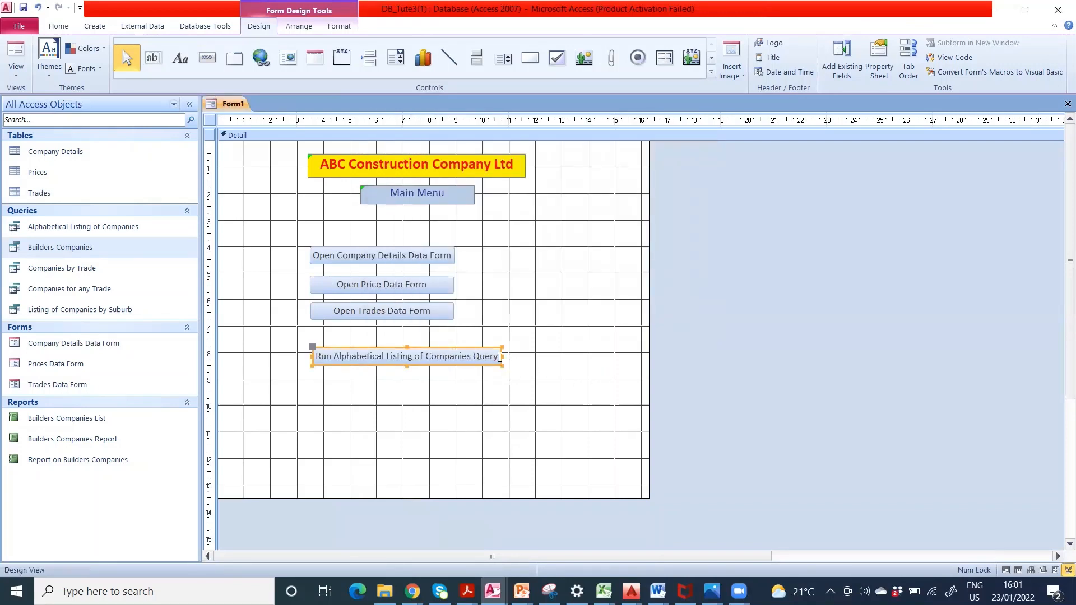
{"action": "left_click_drag", "start_coordinate": [502, 356], "coordinate": [515, 359]}
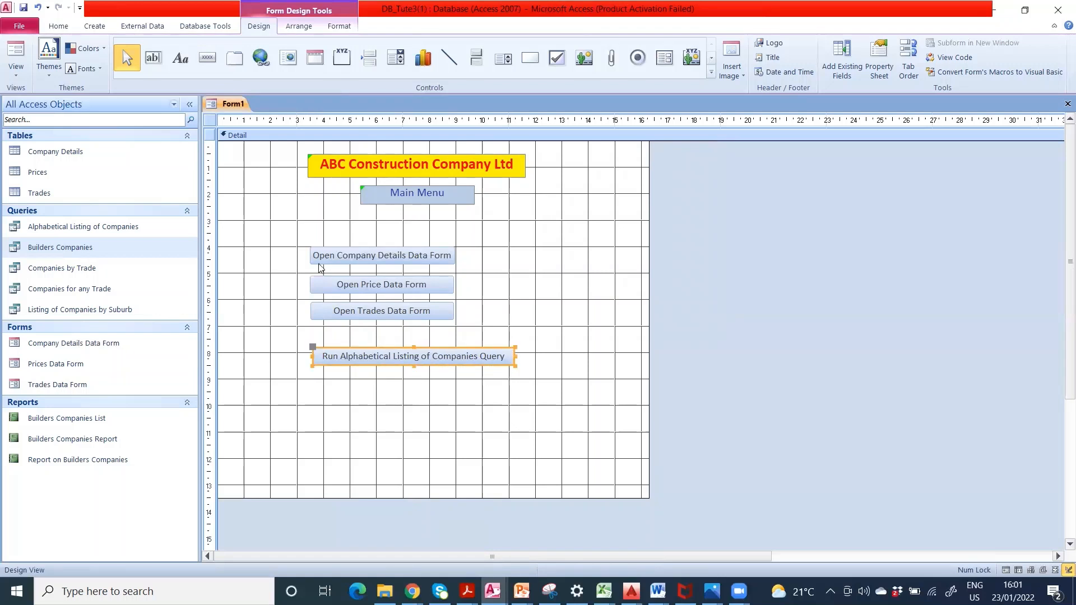
Add a command button directly below the Run Alphabetical Listing of Companies Query button that runs the Builders Companies query.
{"action": "left_click", "coordinate": [207, 58]}
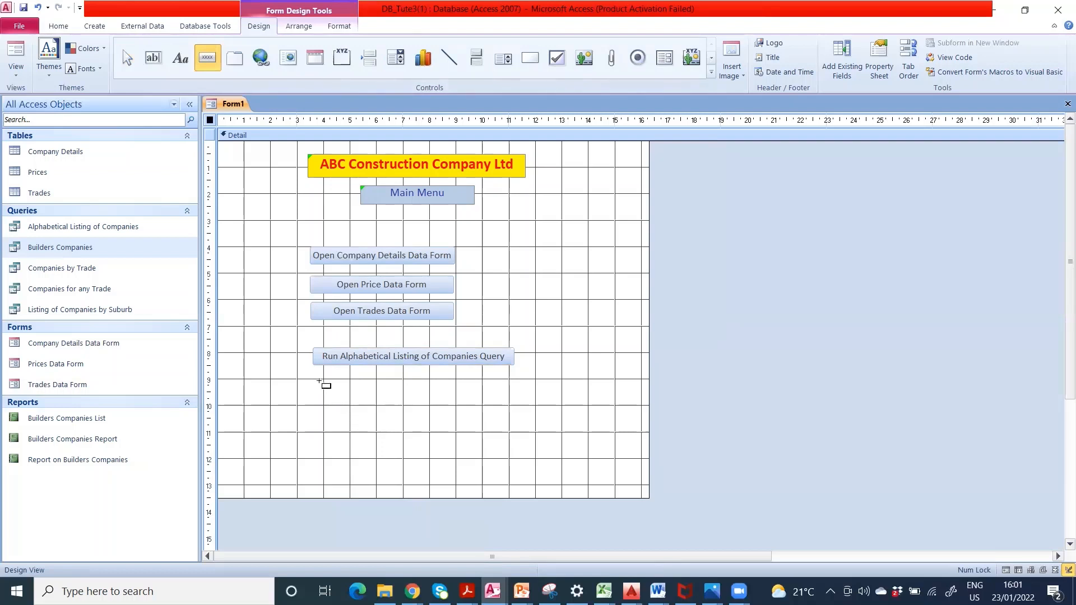
{"action": "left_click_drag", "start_coordinate": [313, 377], "coordinate": [511, 392]}
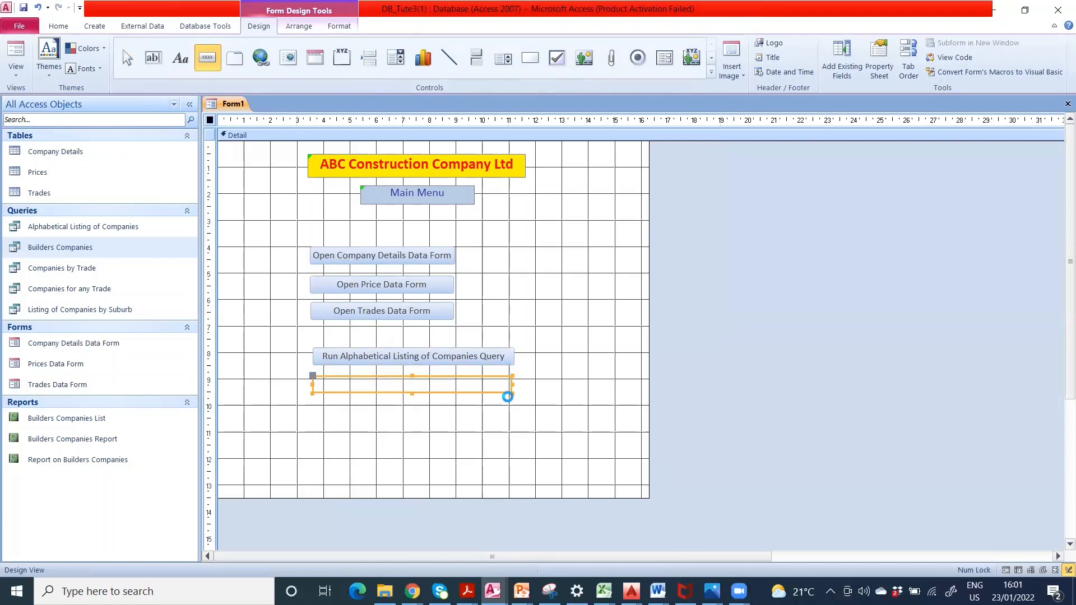
{"action": "left_click", "coordinate": [511, 265]}
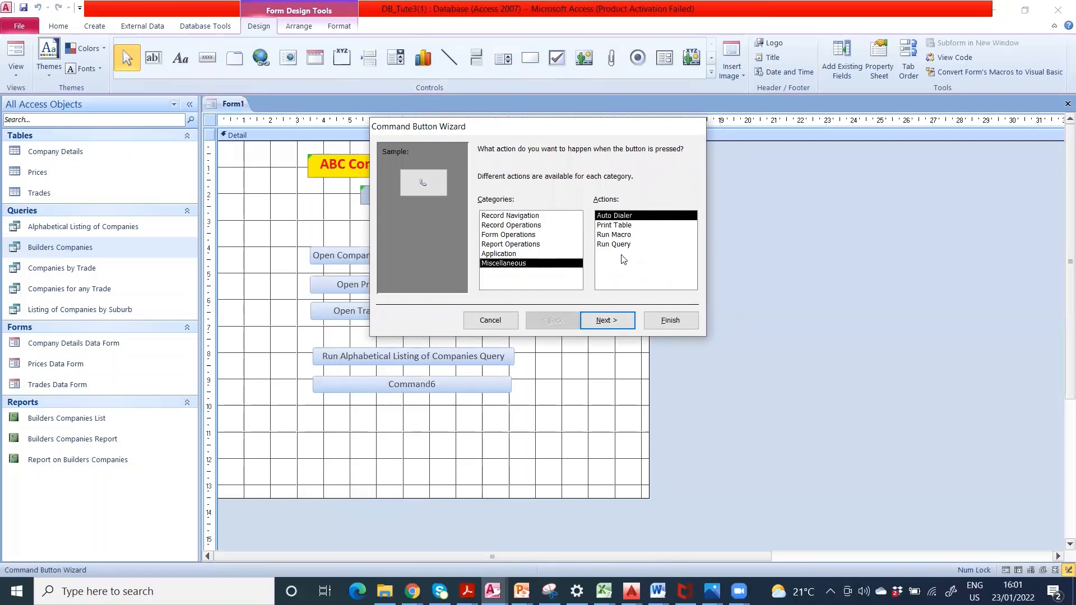
{"action": "left_click", "coordinate": [628, 245]}
{"action": "left_click", "coordinate": [610, 324]}
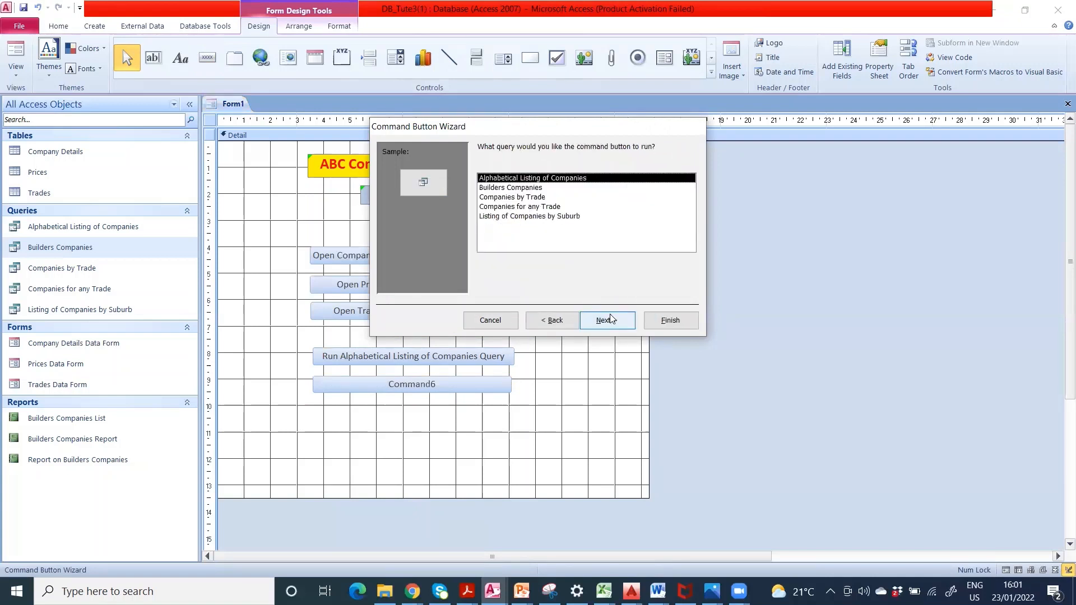
{"action": "left_click", "coordinate": [532, 189]}
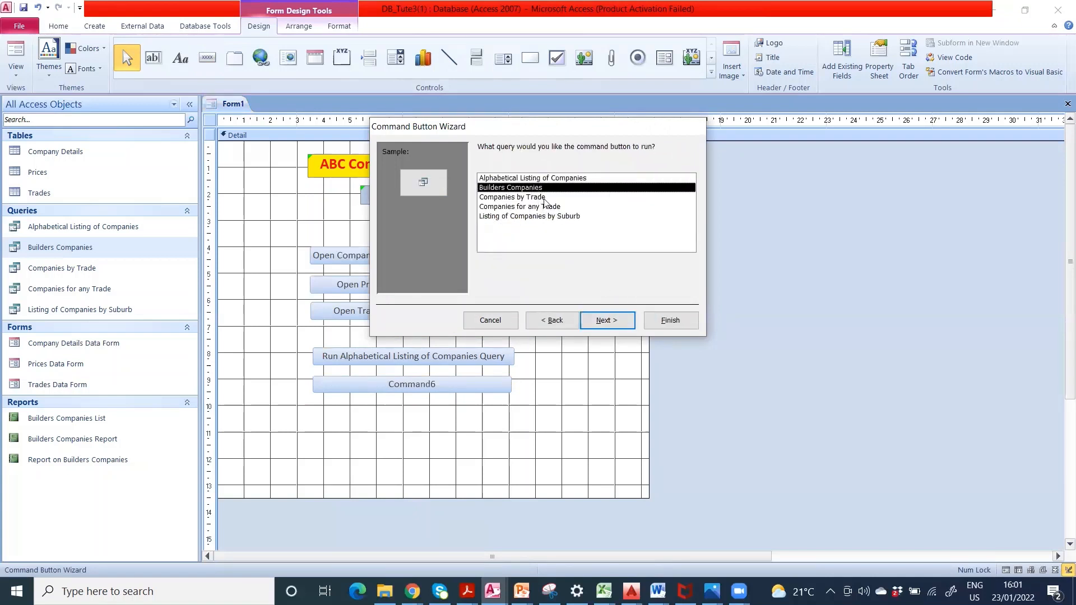
{"action": "left_click", "coordinate": [610, 320]}
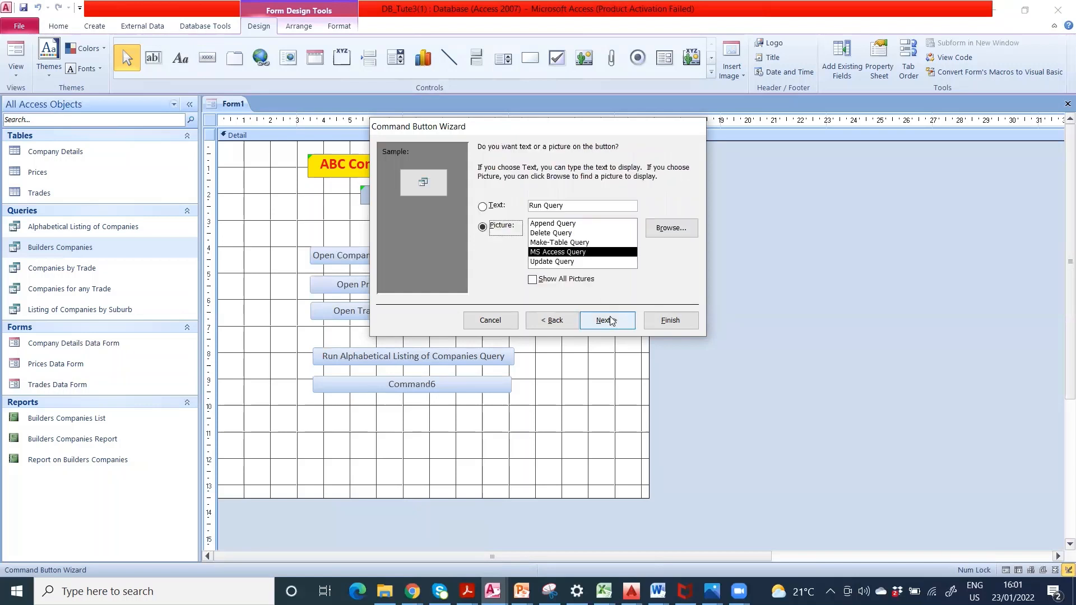
Finish the button with the text Run Builders Companies Query and the default name, and widen it to match the query button above.
{"action": "left_click", "coordinate": [542, 205]}
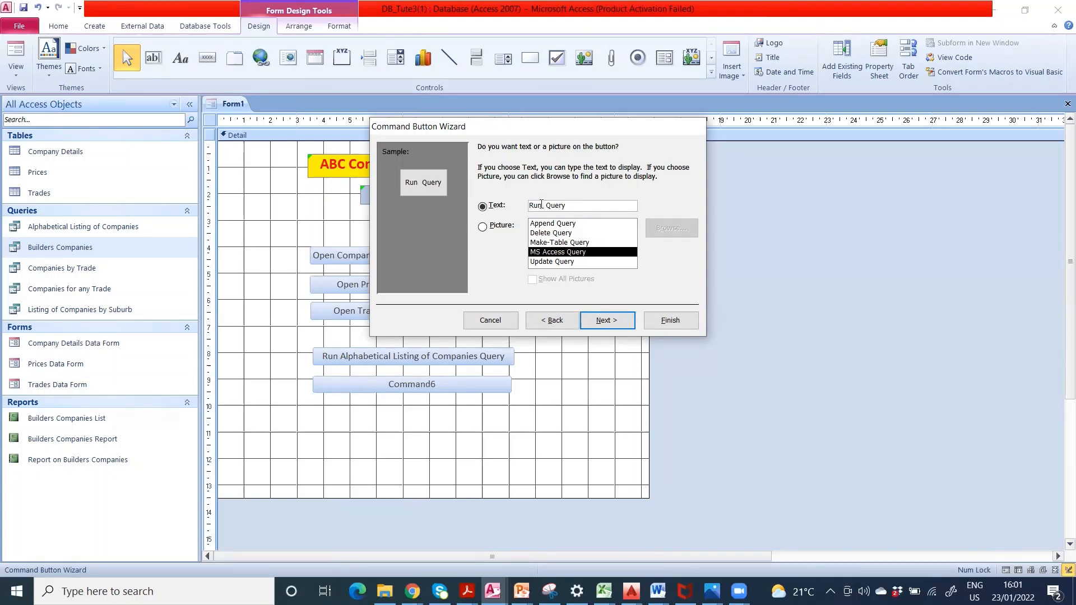
{"action": "type", "text": "Buid"}
{"action": "key", "text": "BackSpace"}
{"action": "type", "text": "lder"}
{"action": "type", "text": "s Com"}
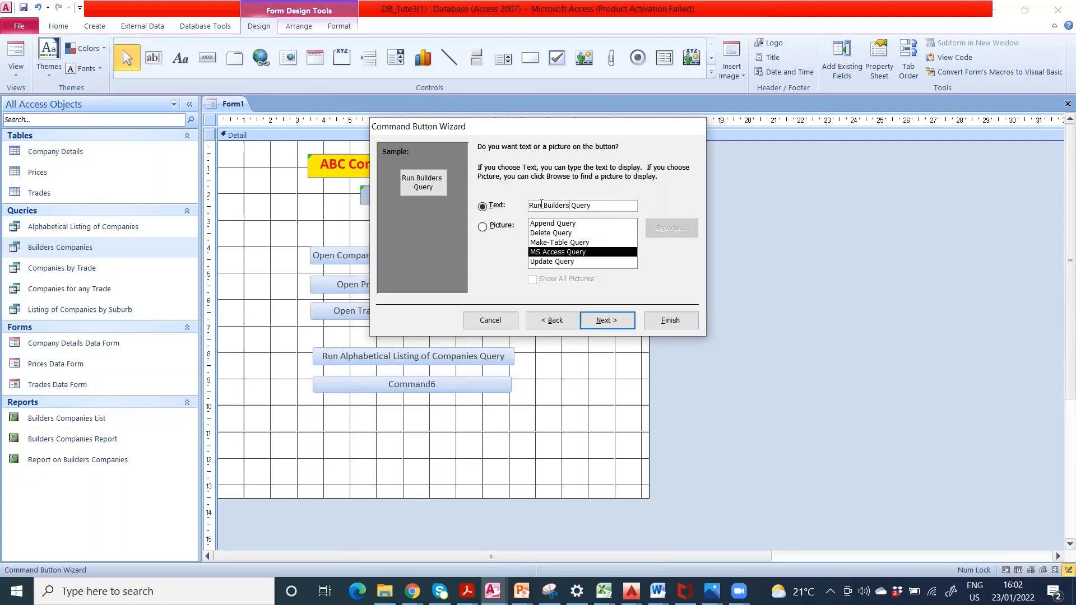
{"action": "type", "text": "pani "}
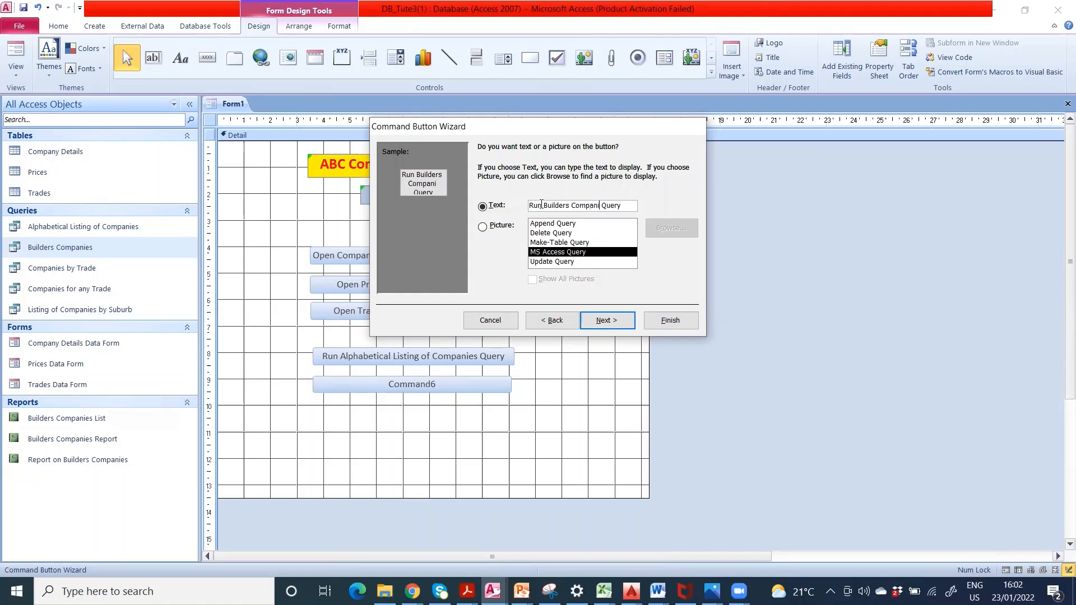
{"action": "type", "text": "es"}
{"action": "left_click", "coordinate": [606, 320]}
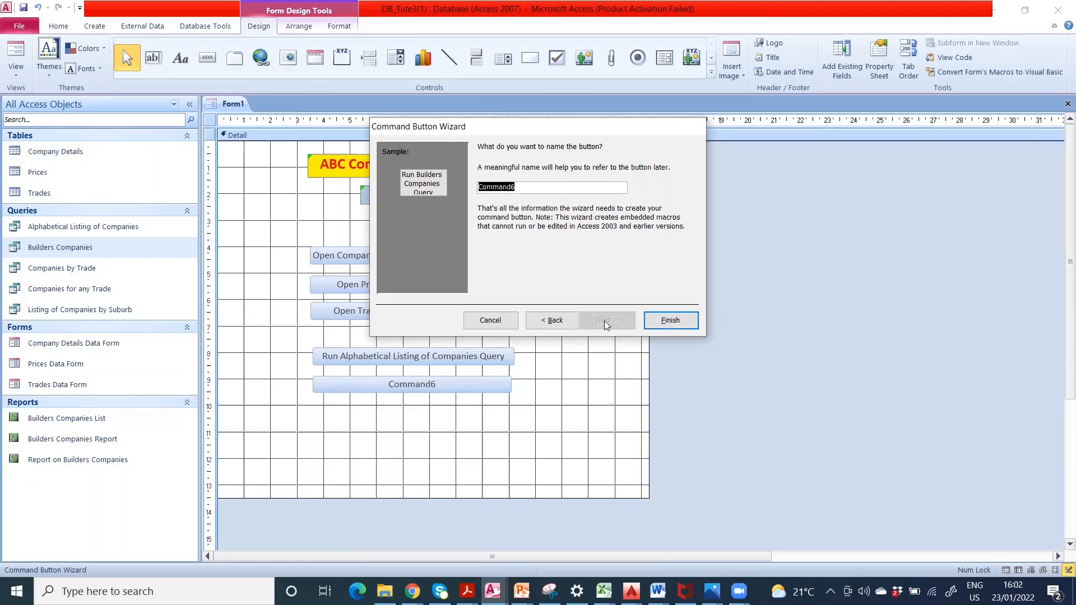
{"action": "left_click", "coordinate": [671, 320]}
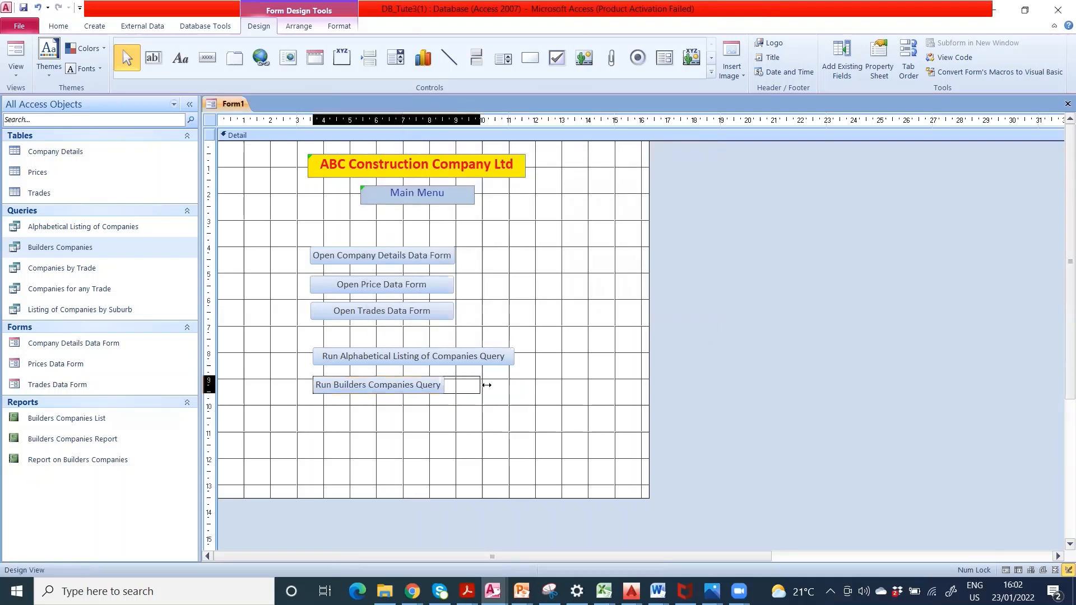
{"action": "left_click_drag", "start_coordinate": [486, 385], "coordinate": [514, 384]}
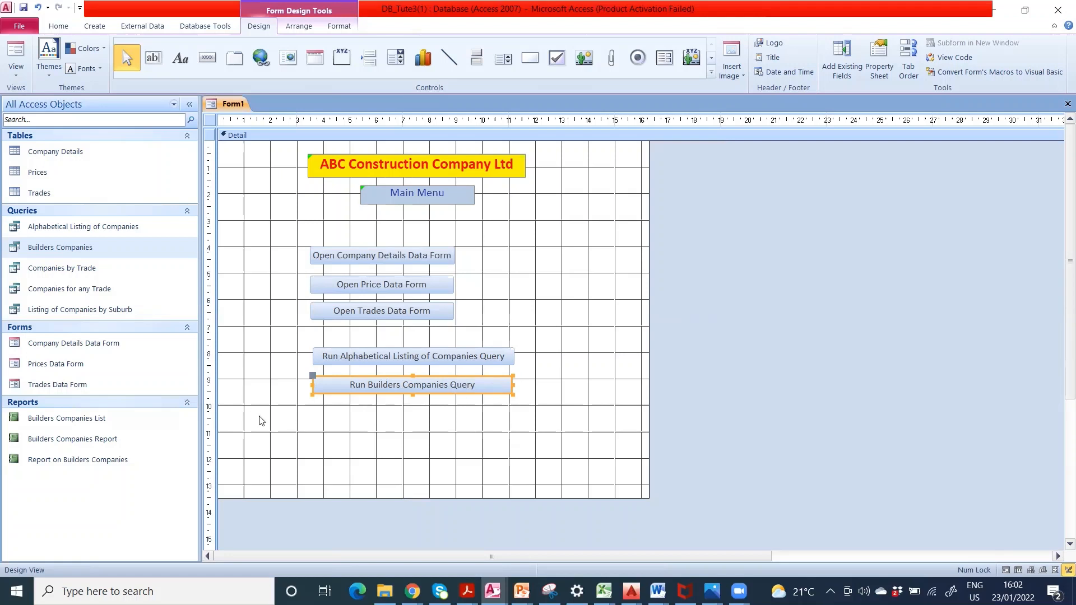
{"action": "left_click", "coordinate": [536, 405]}
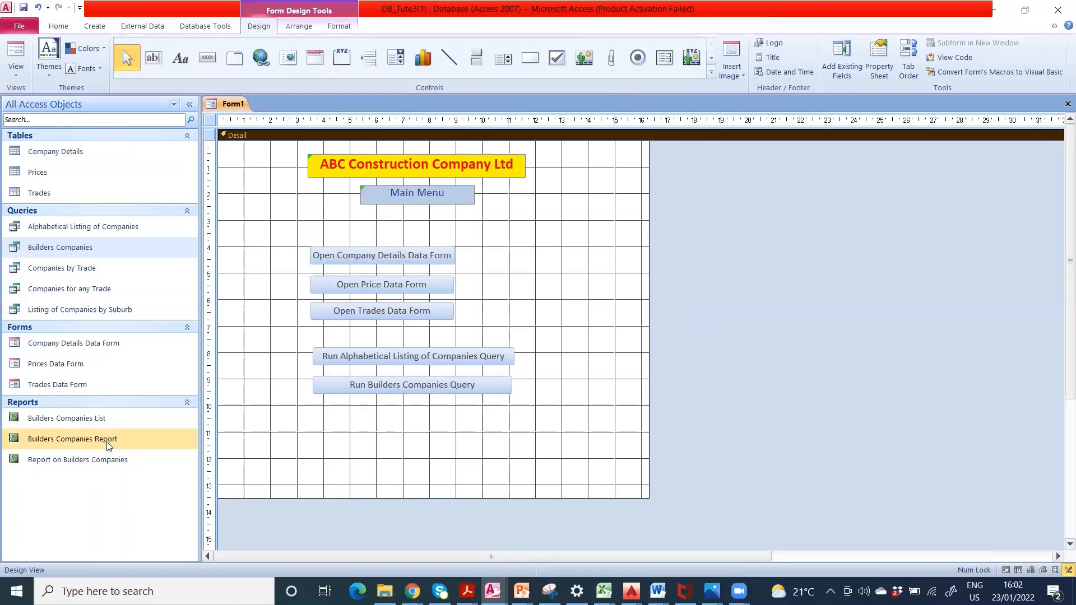
Add a command button below the query buttons, after a gap, that previews the Builders Companies List report.
{"action": "left_click", "coordinate": [207, 58]}
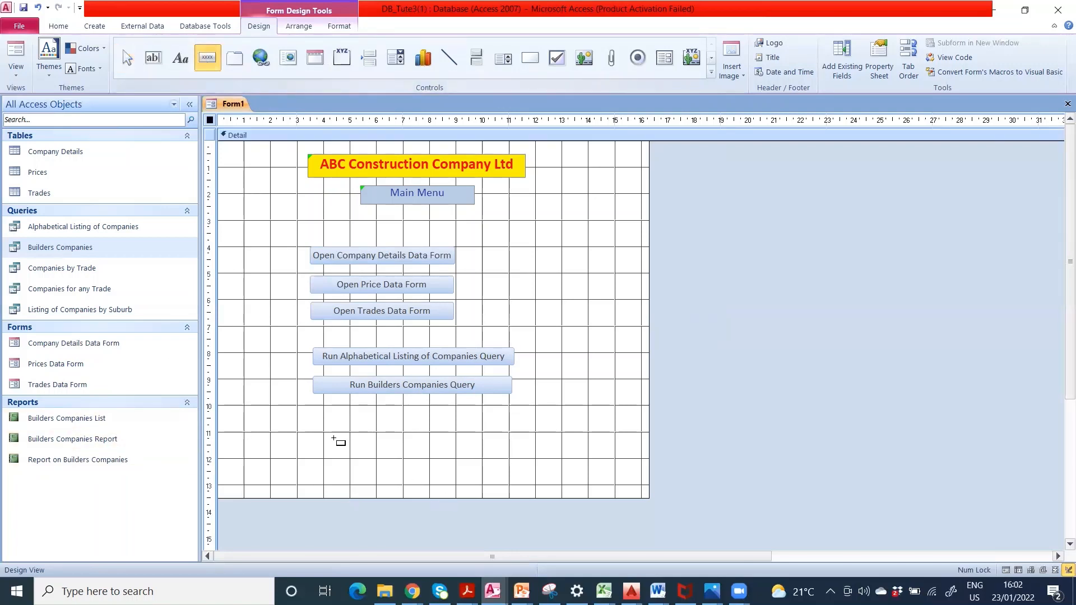
{"action": "left_click_drag", "start_coordinate": [315, 421], "coordinate": [511, 442]}
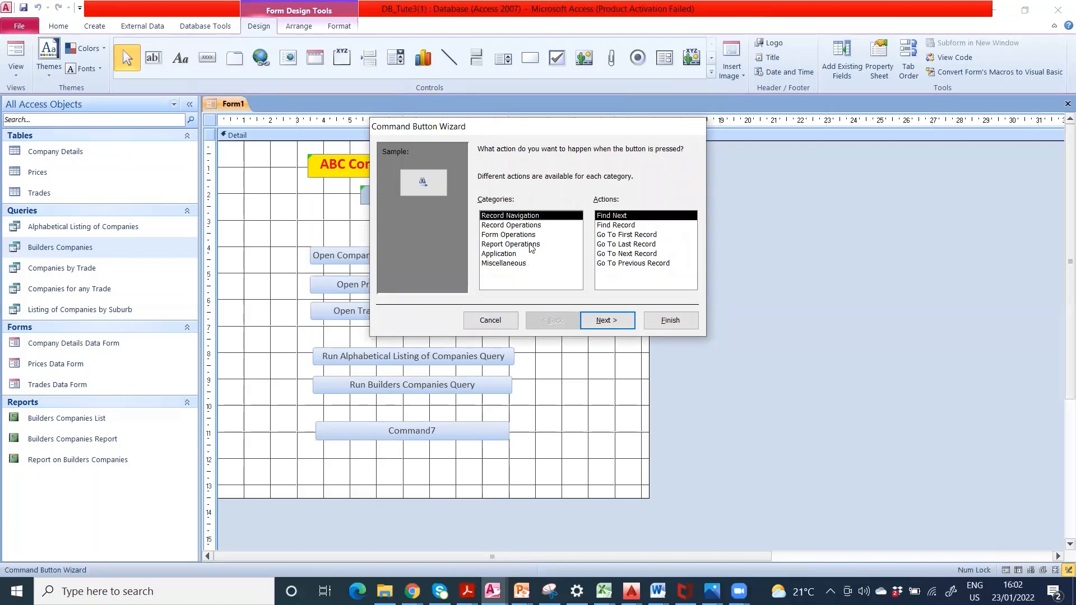
{"action": "left_click", "coordinate": [532, 245]}
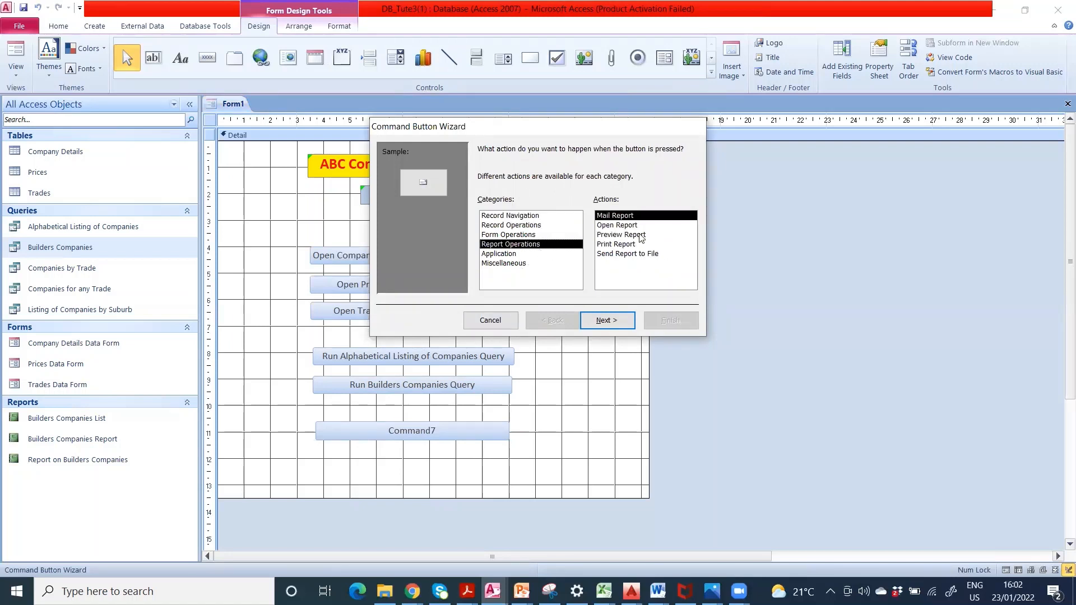
{"action": "left_click", "coordinate": [642, 238]}
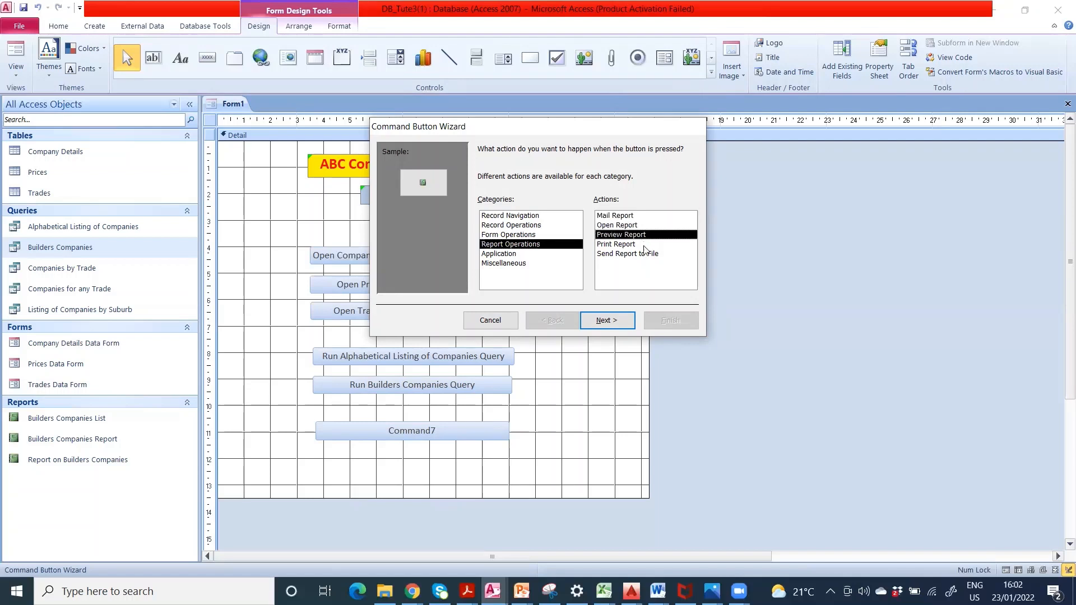
{"action": "left_click", "coordinate": [612, 326]}
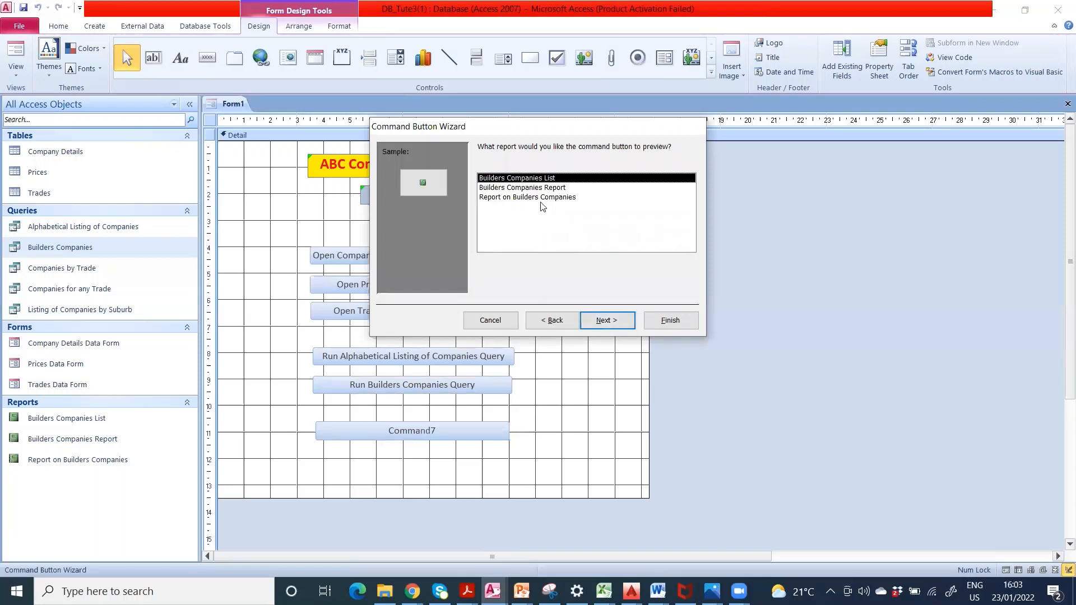
{"action": "left_click", "coordinate": [600, 325]}
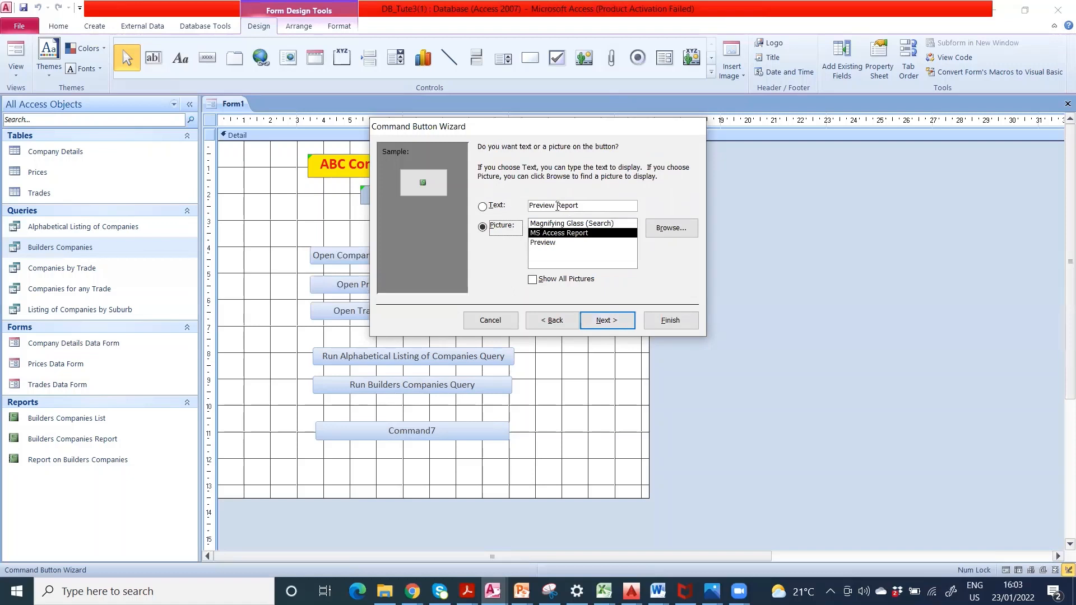
Give the button the text Preview Builders Companies List Report and finish the wizard with the default button name.
{"action": "left_click", "coordinate": [559, 207]}
{"action": "type", "text": "Builde"}
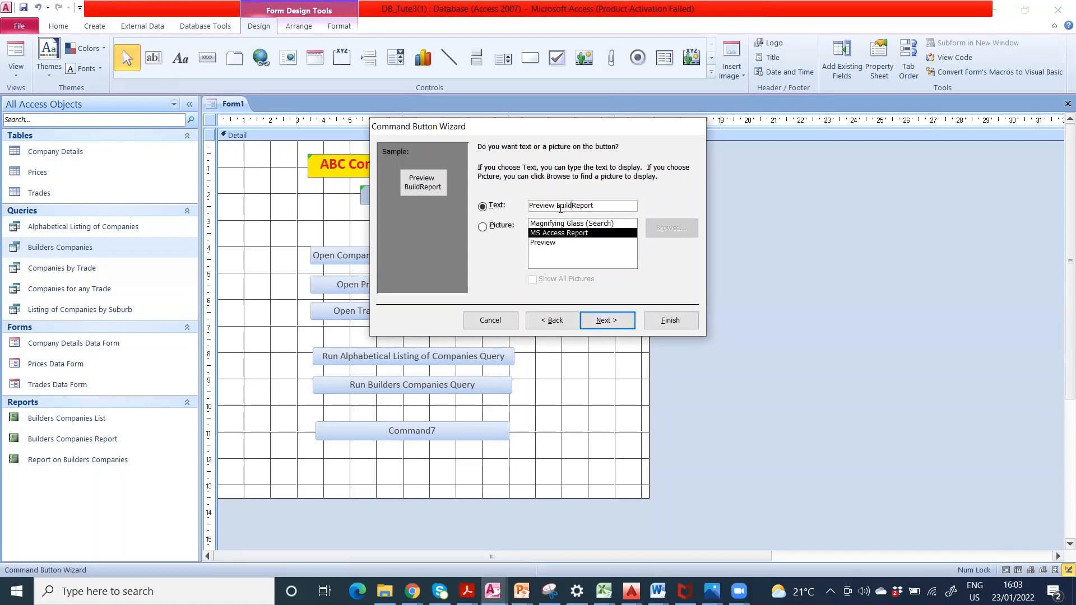
{"action": "type", "text": "rs Con"}
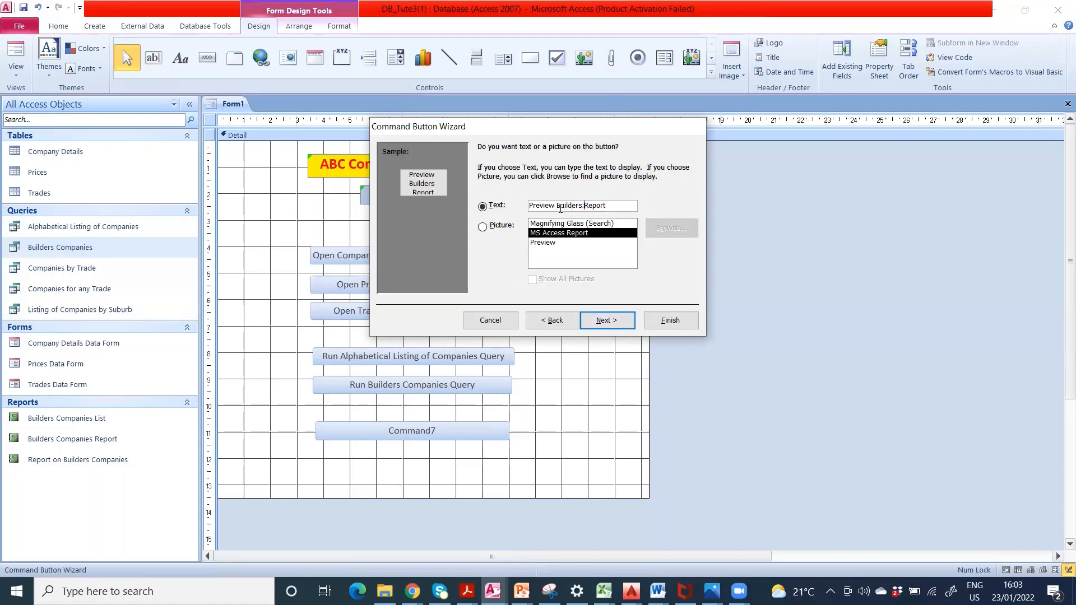
{"action": "type", "text": "panies List"}
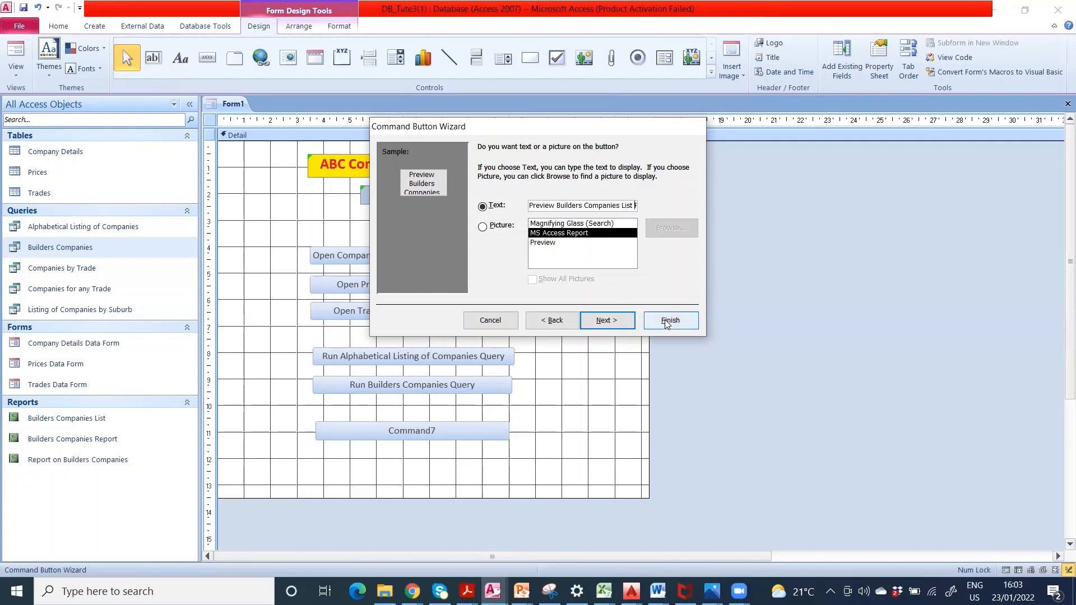
{"action": "left_click", "coordinate": [618, 322]}
{"action": "left_click", "coordinate": [680, 323]}
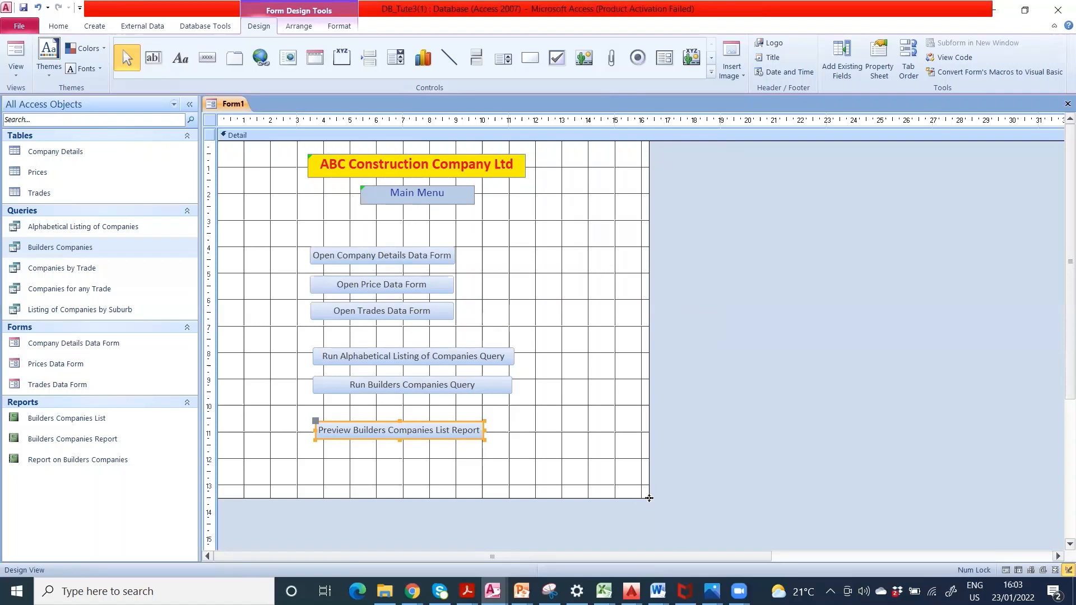
Enlarge the form's Detail area to about 19.6 ruler units wide and 15.5 high.
{"action": "left_click_drag", "start_coordinate": [649, 498], "coordinate": [736, 552]}
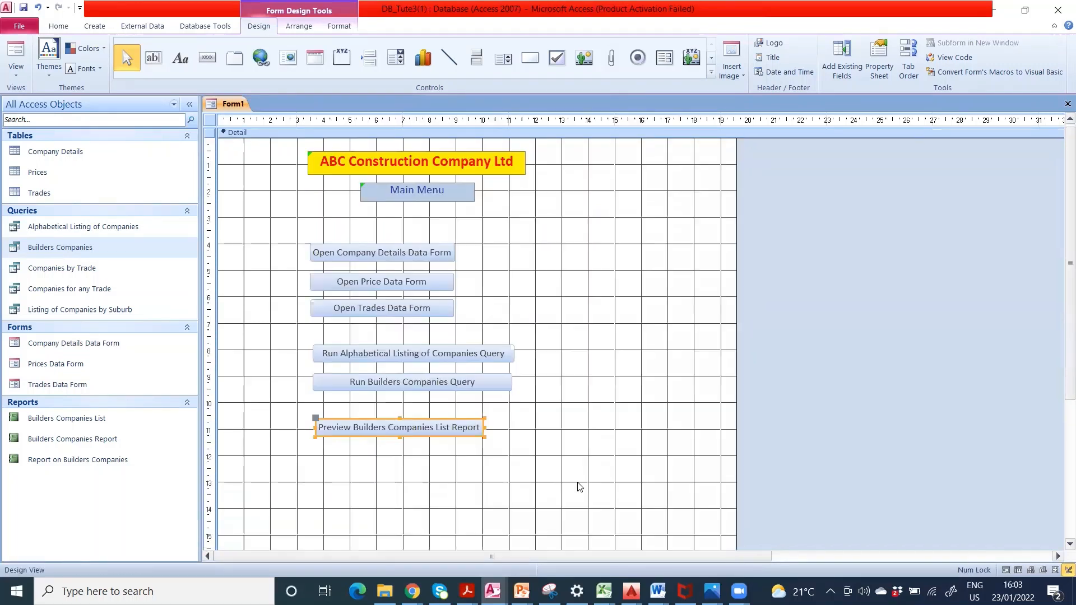
{"action": "left_click", "coordinate": [537, 446]}
{"action": "scroll", "coordinate": [478, 418], "scroll_direction": "down", "scroll_amount": 1}
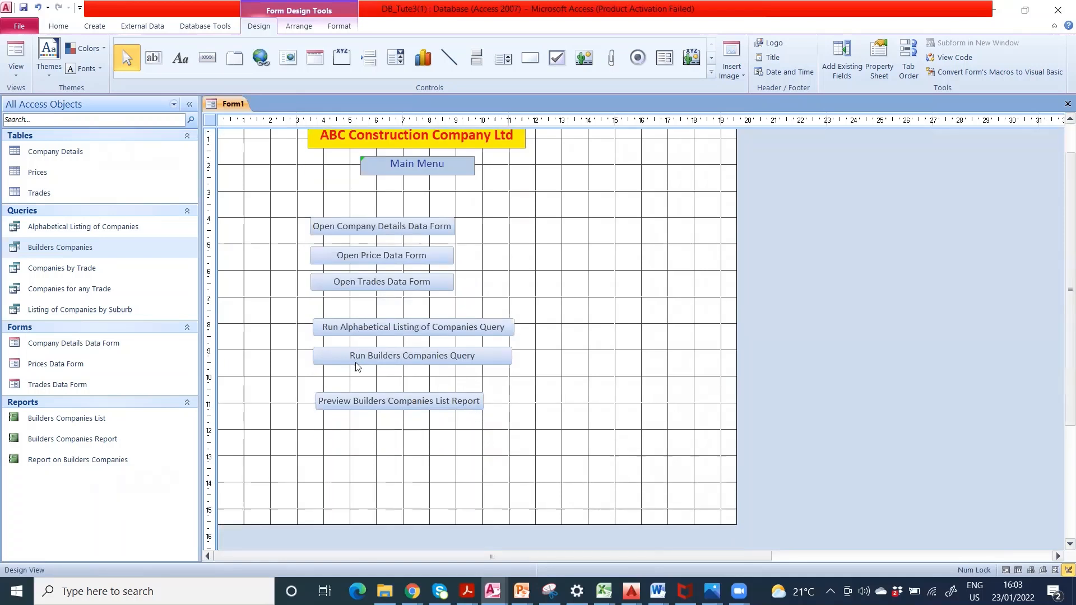
{"action": "left_click", "coordinate": [207, 56]}
{"action": "left_click_drag", "start_coordinate": [319, 422], "coordinate": [483, 437]}
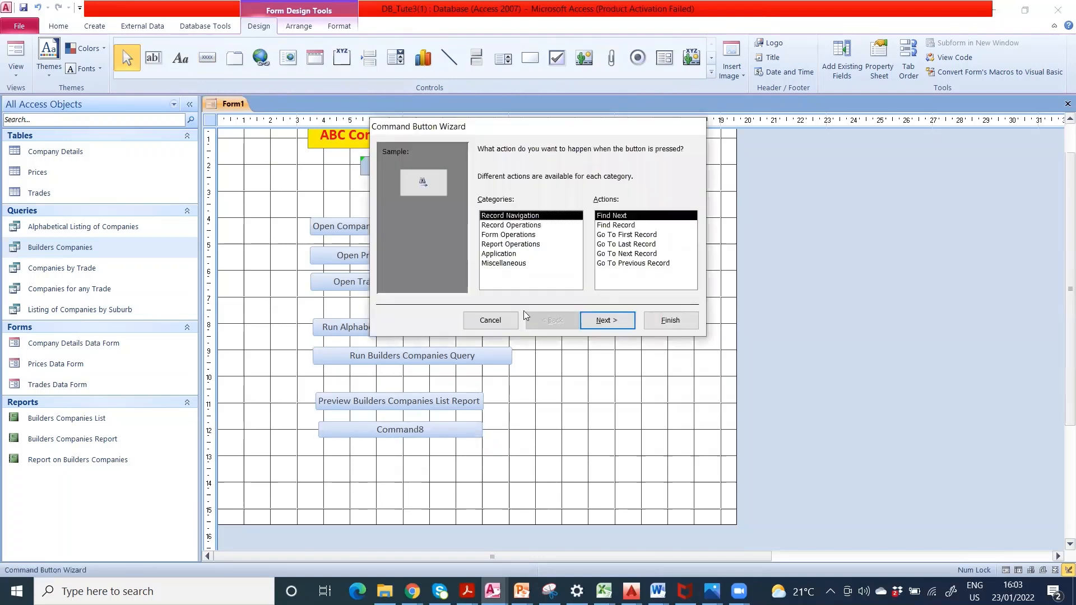
{"action": "left_click", "coordinate": [512, 244]}
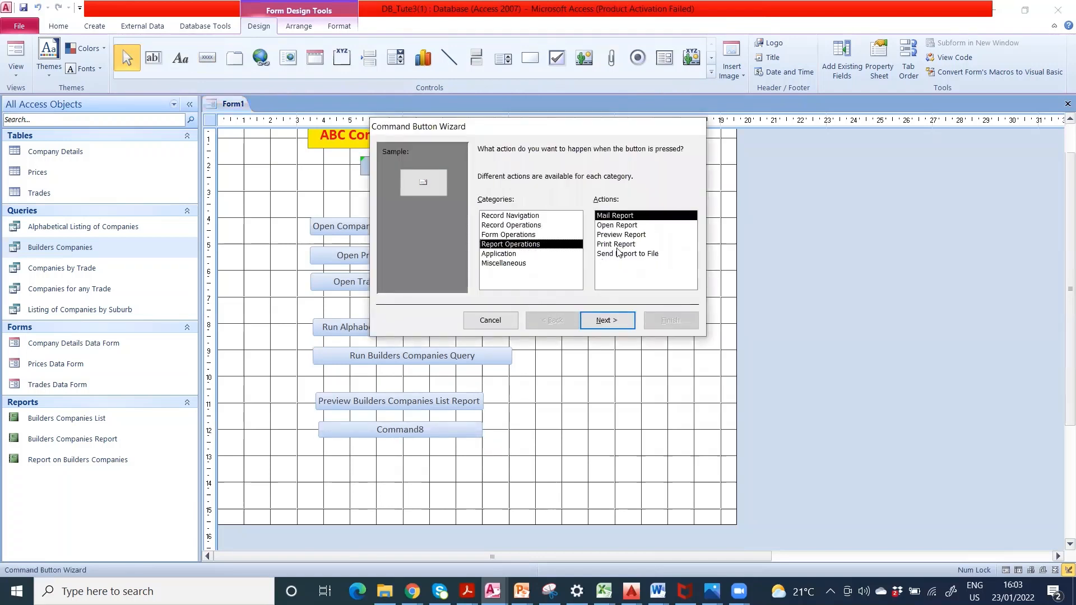
{"action": "left_click", "coordinate": [621, 235]}
{"action": "left_click", "coordinate": [608, 320]}
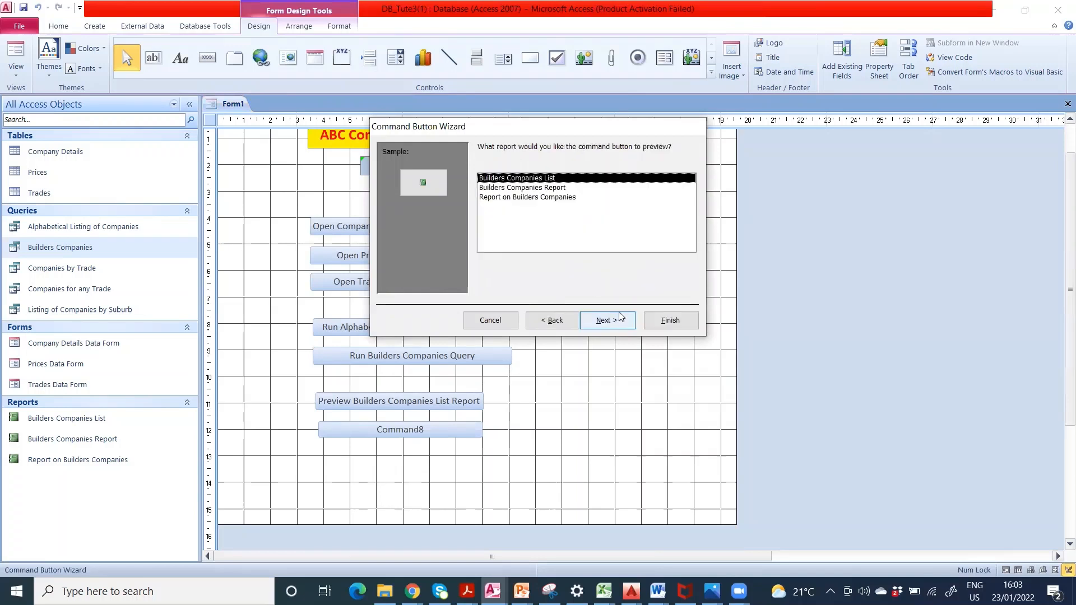
{"action": "left_click", "coordinate": [527, 188]}
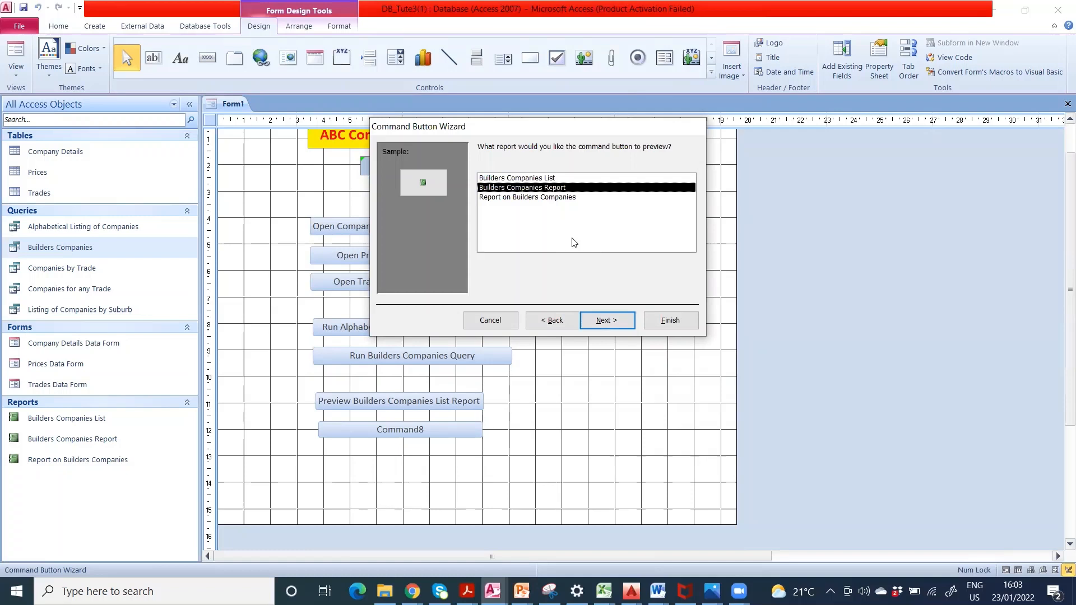
{"action": "left_click", "coordinate": [500, 326]}
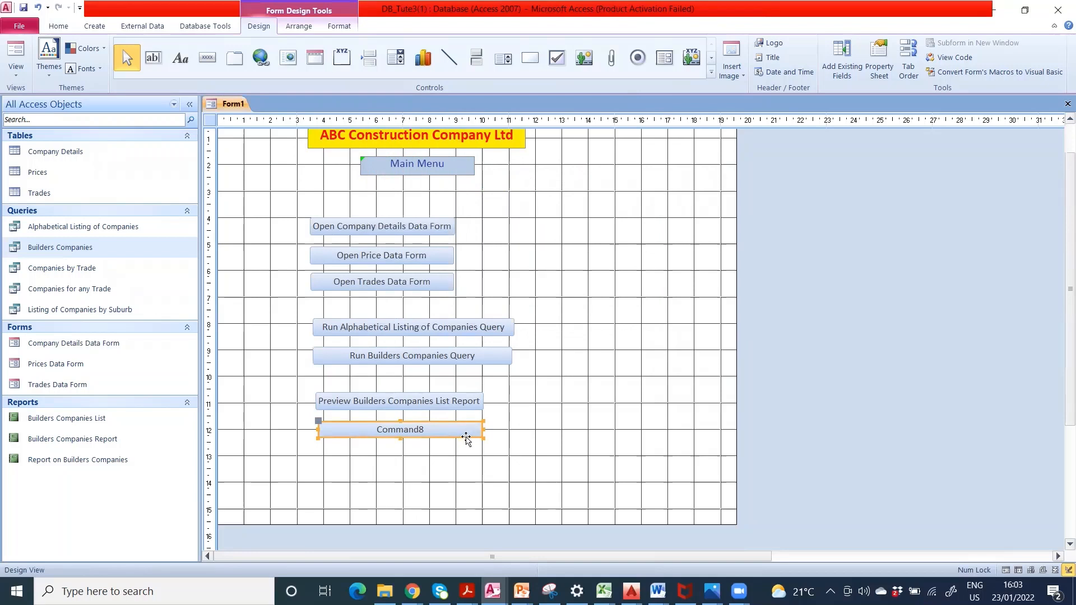
{"action": "key", "text": "Delete"}
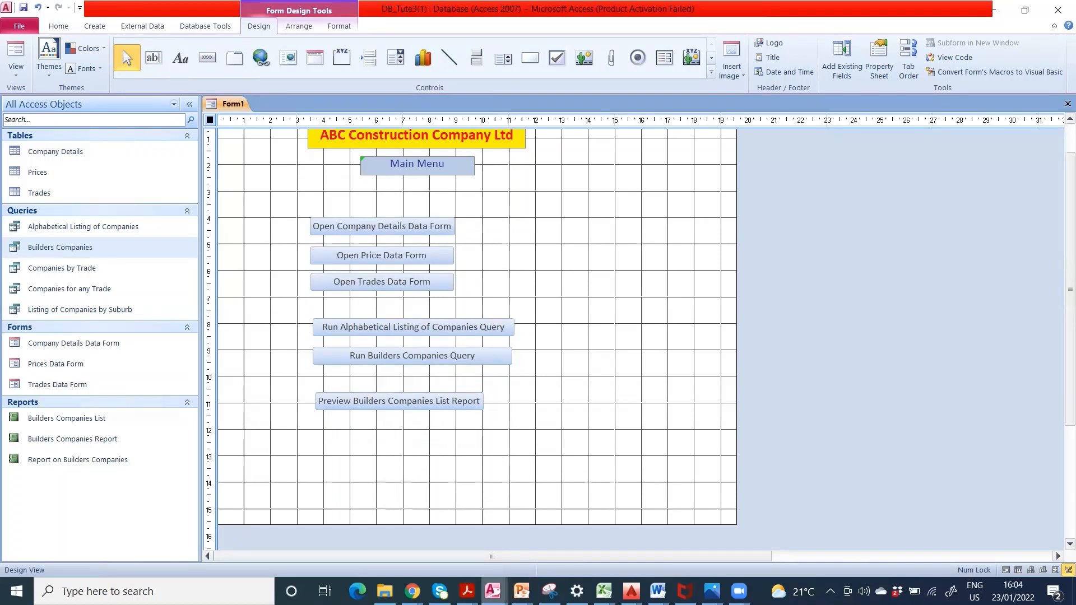
Switch to the ABC Construction Database System window to examine its finished Main Menu layout, and return to the form design.
{"action": "left_click", "coordinate": [494, 592]}
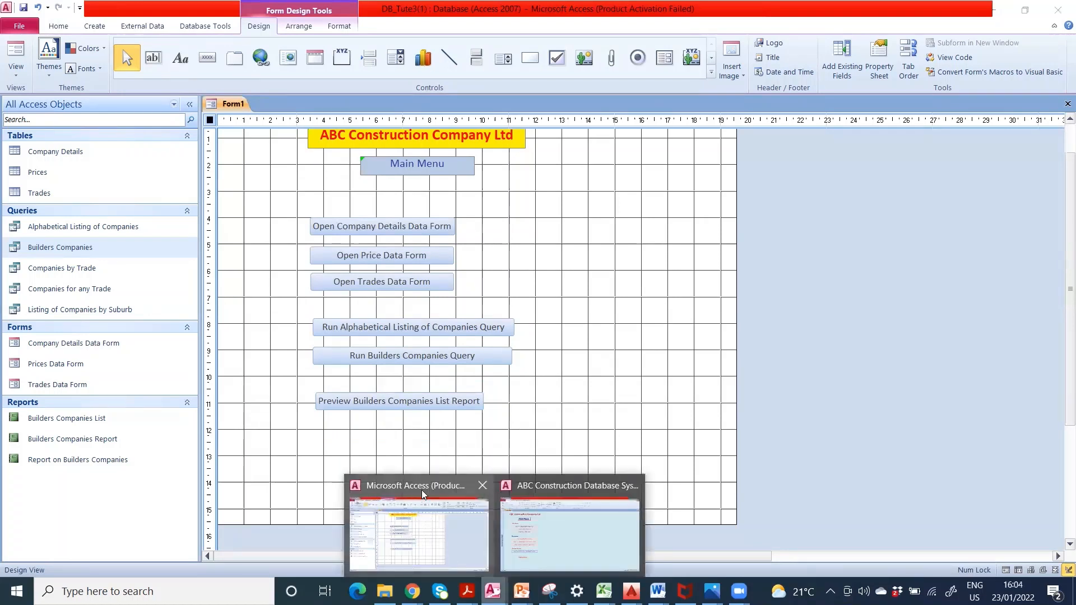
{"action": "left_click", "coordinate": [578, 489]}
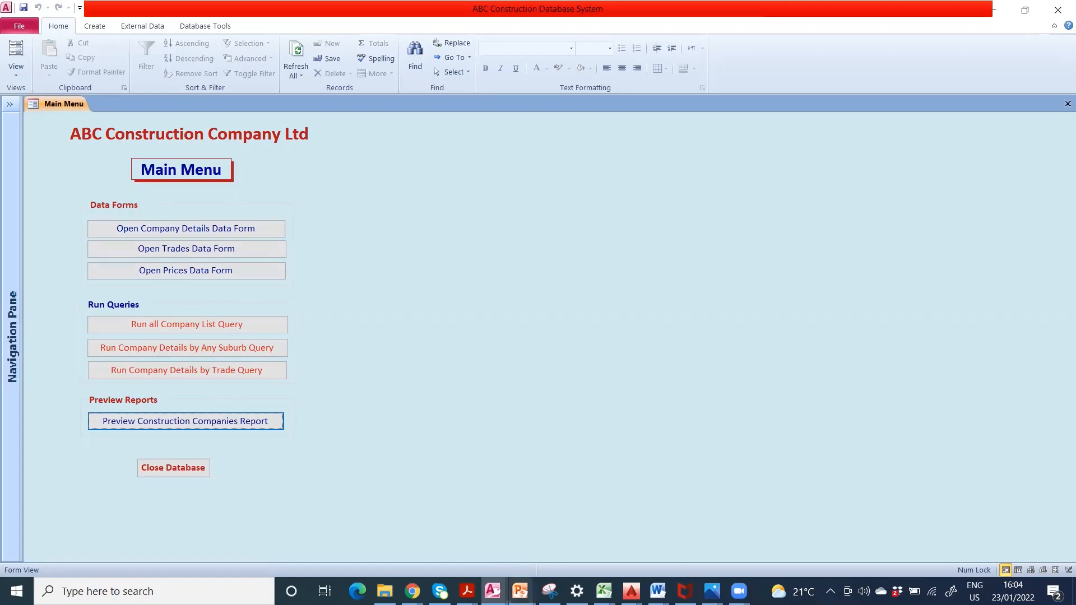
{"action": "mouse_move", "coordinate": [493, 590]}
{"action": "left_click", "coordinate": [416, 486]}
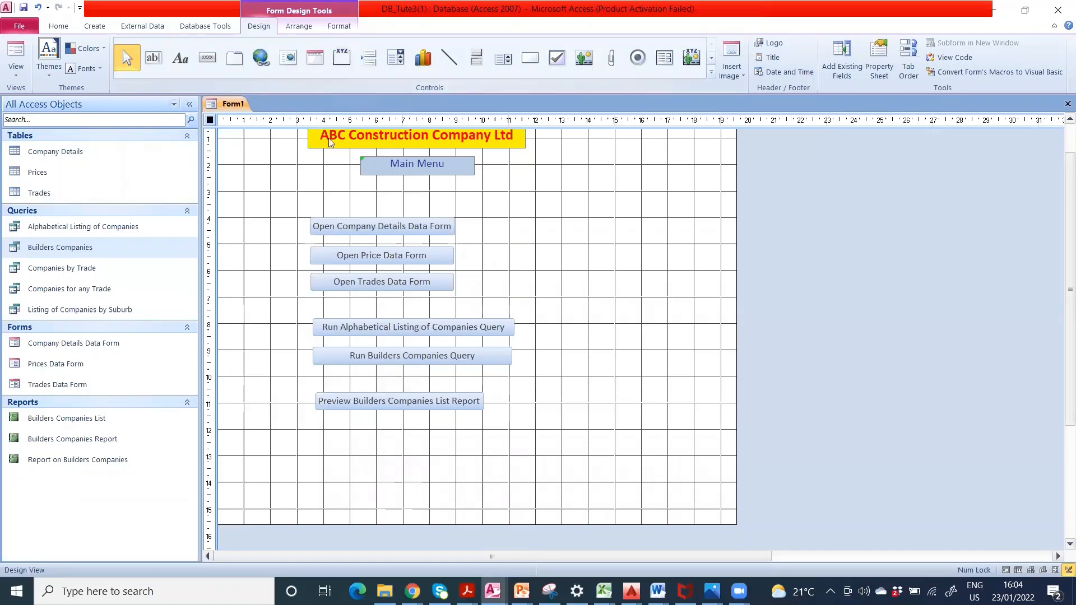
Draw an option group frame about 8.4 ruler units wide and 3.6 high beside the form buttons, dismissing its wizard.
{"action": "left_click", "coordinate": [339, 57]}
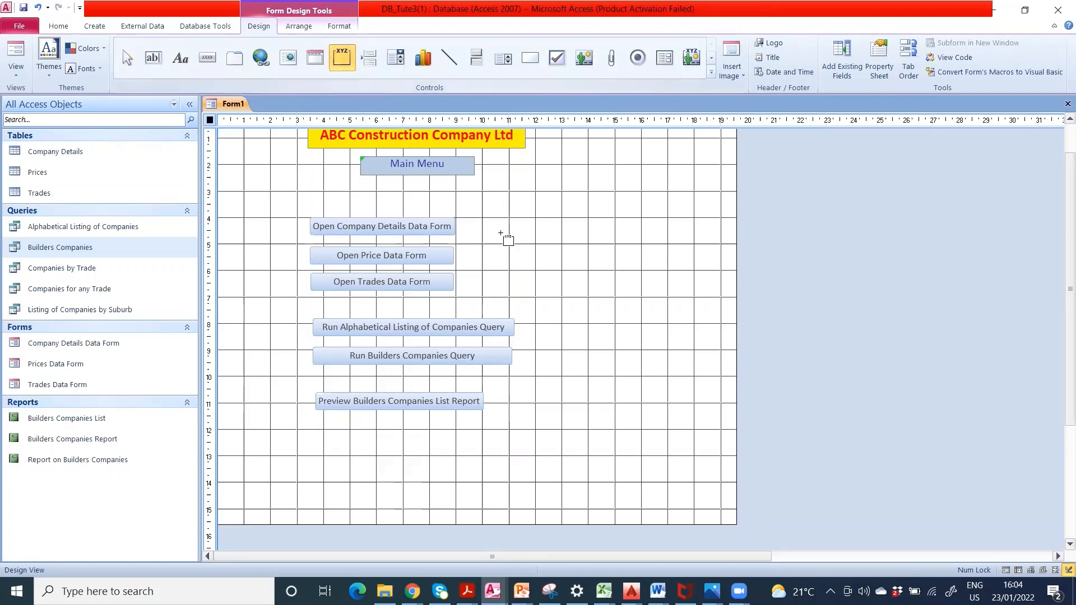
{"action": "left_click_drag", "start_coordinate": [498, 199], "coordinate": [720, 295]}
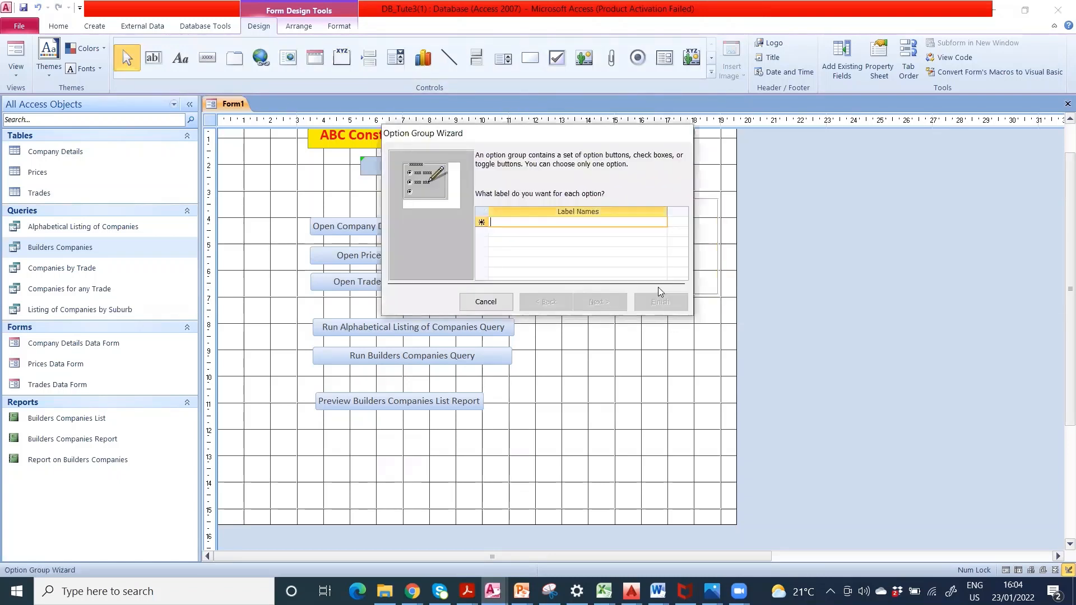
{"action": "left_click", "coordinate": [494, 301]}
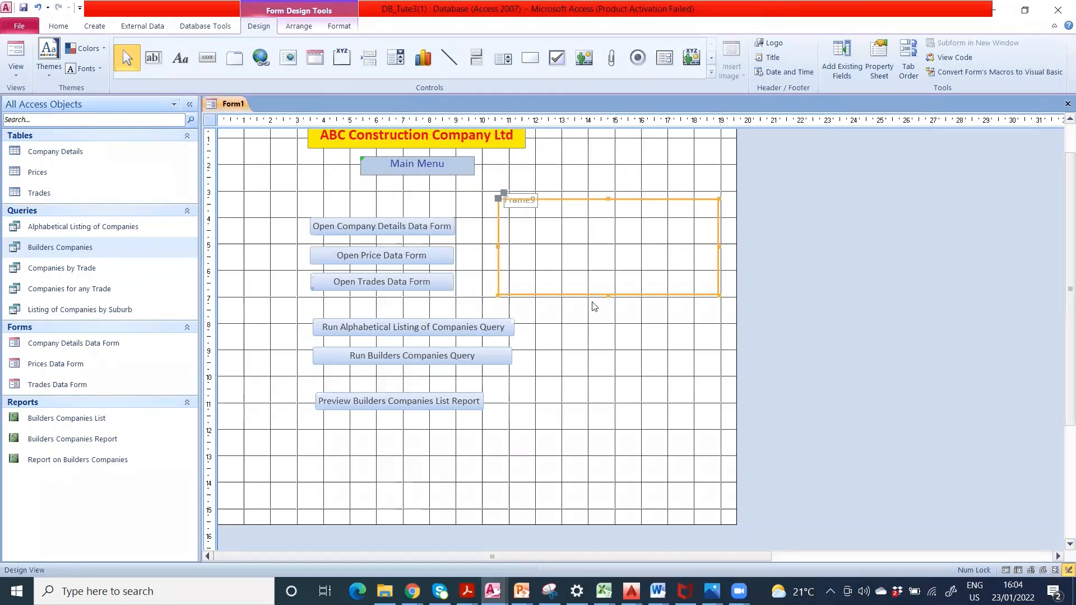
Caption the new frame Data Forms, checking the heading in the ABC Construction Database System window's Main Menu.
{"action": "left_click", "coordinate": [519, 204]}
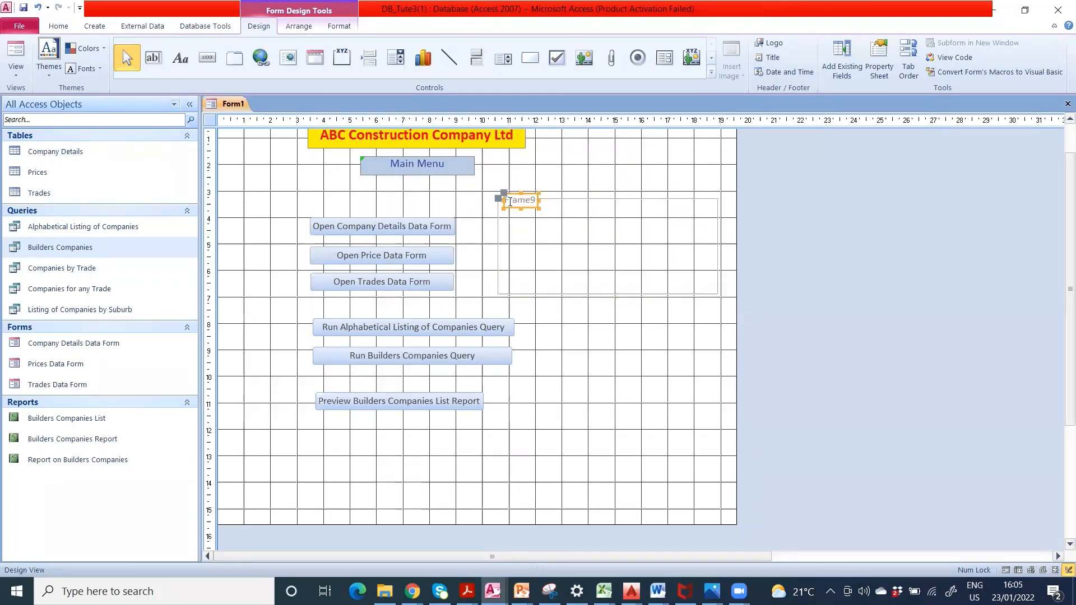
{"action": "left_click_drag", "start_coordinate": [505, 200], "coordinate": [537, 201]}
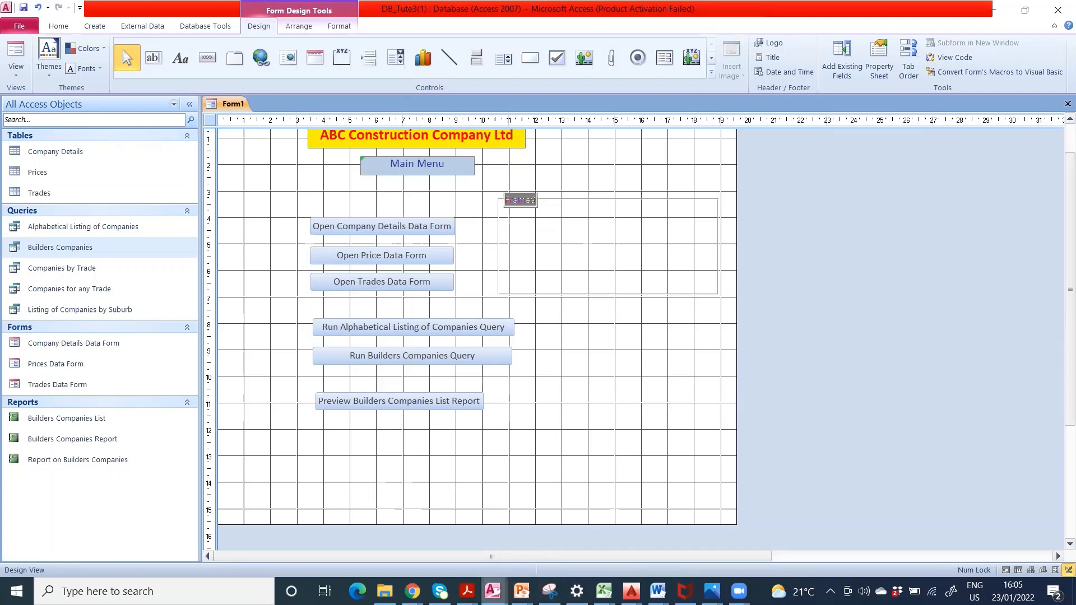
{"action": "mouse_move", "coordinate": [493, 591]}
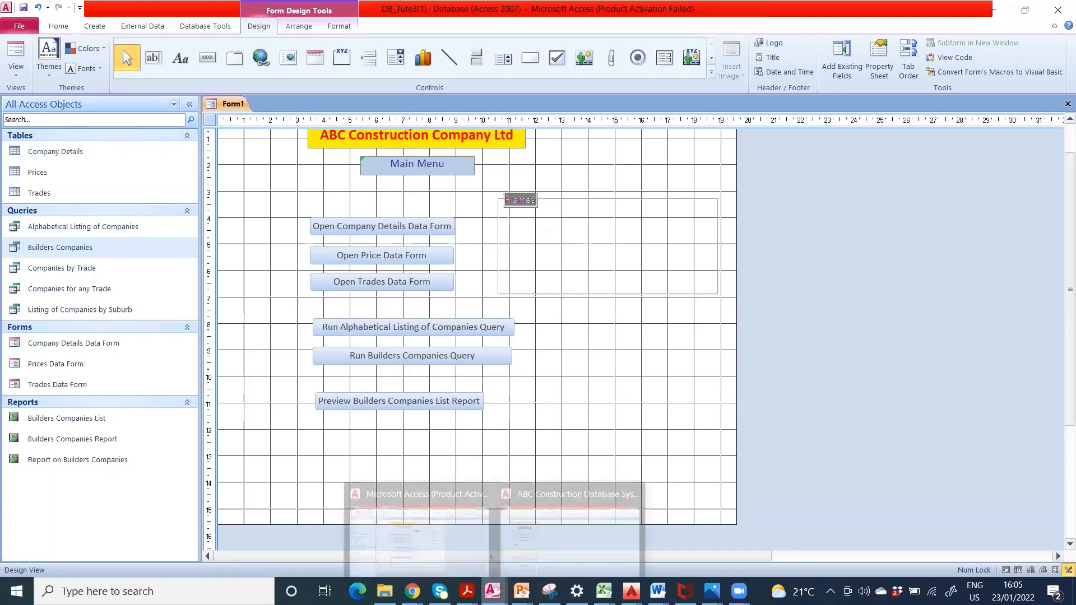
{"action": "left_click", "coordinate": [572, 483]}
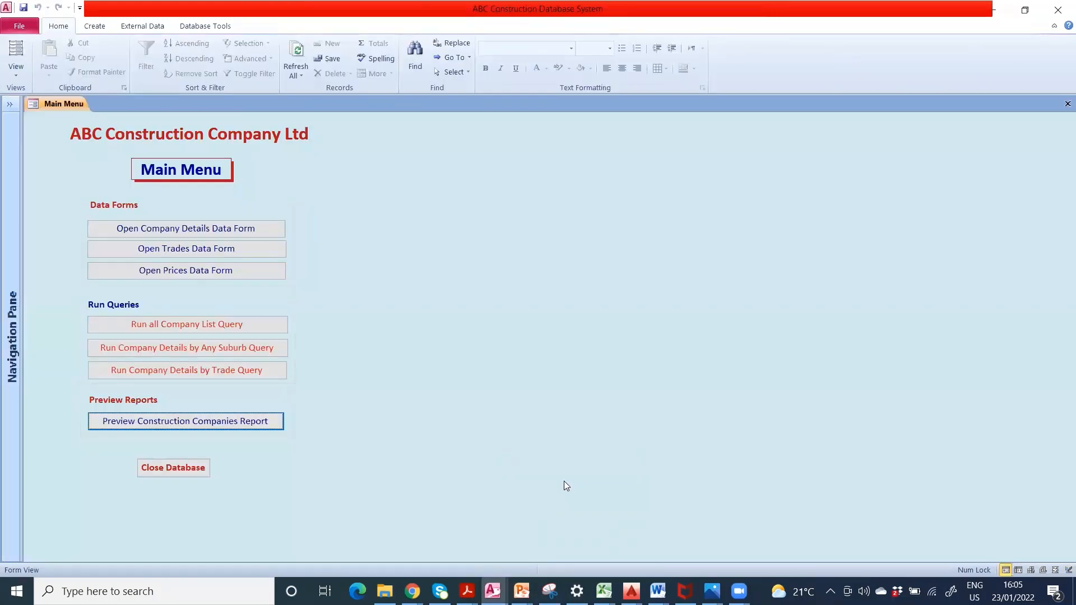
{"action": "mouse_move", "coordinate": [493, 590]}
{"action": "left_click", "coordinate": [437, 489]}
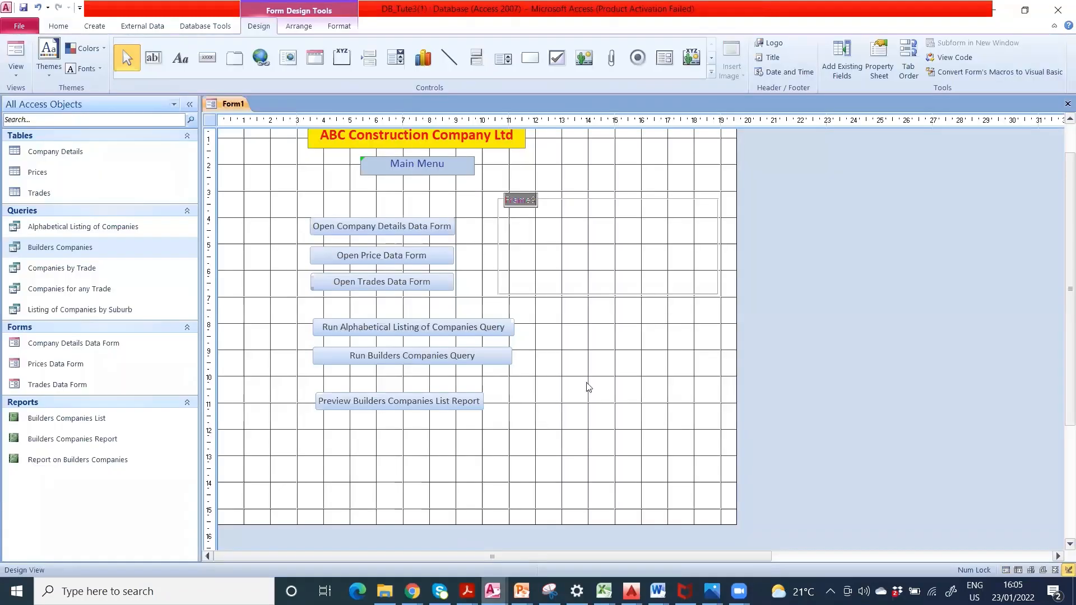
{"action": "type", "text": "Data Forms"}
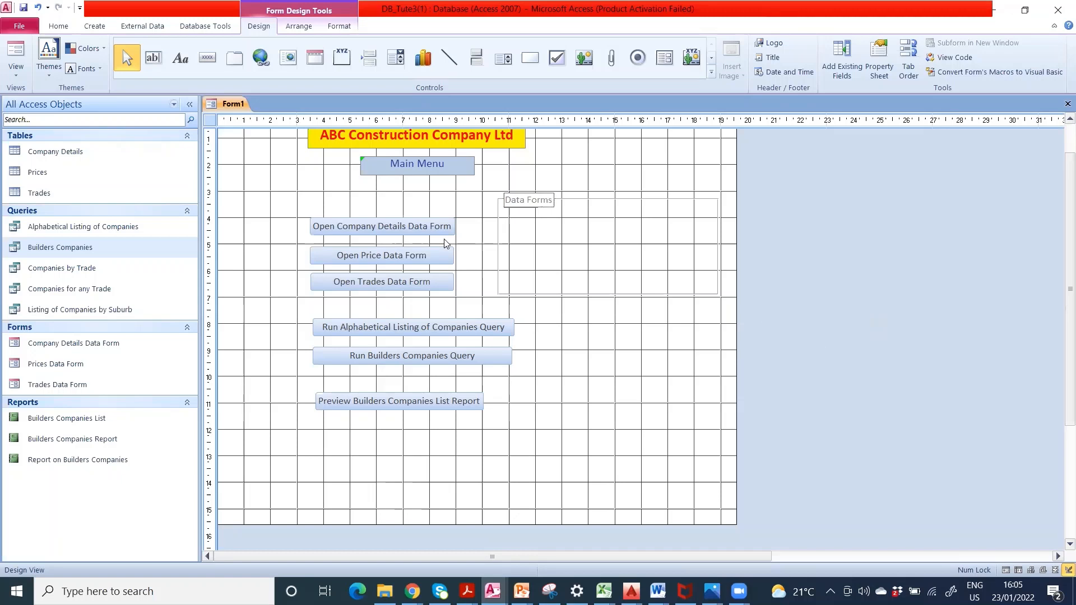
Move the Company Details, Price and Trades form buttons into the Data Forms frame, stacked and widened to nearly fill it.
{"action": "left_click", "coordinate": [411, 225]}
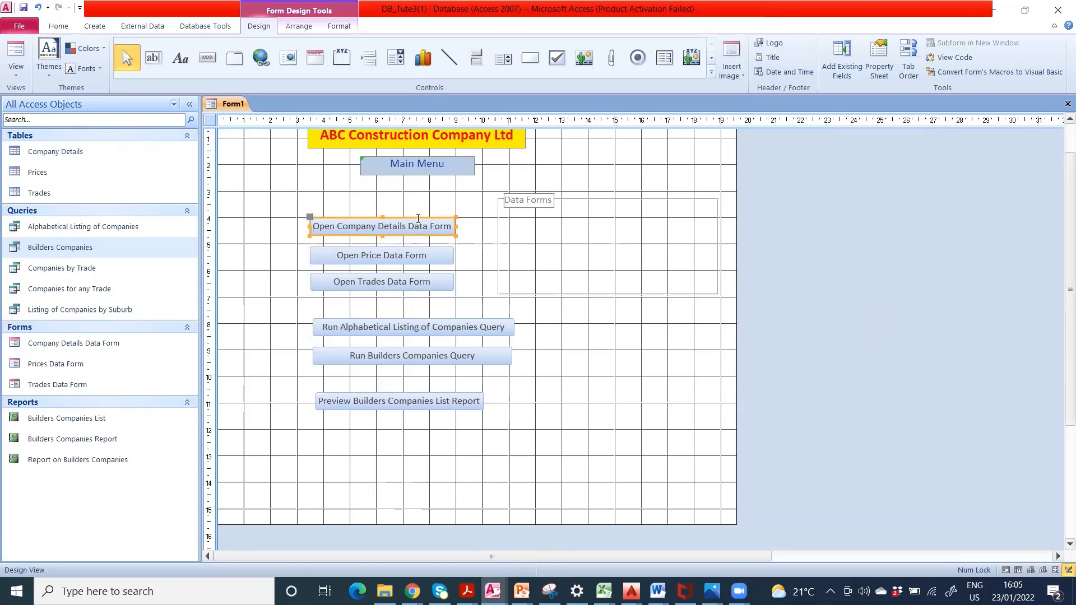
{"action": "left_click_drag", "start_coordinate": [419, 219], "coordinate": [711, 224]}
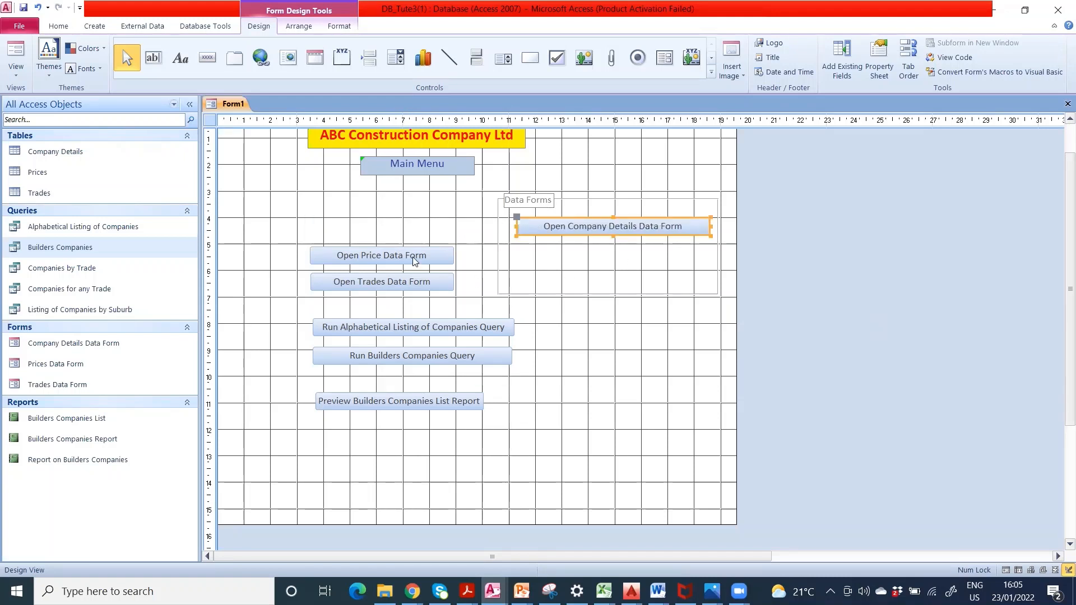
{"action": "left_click_drag", "start_coordinate": [411, 256], "coordinate": [620, 248]}
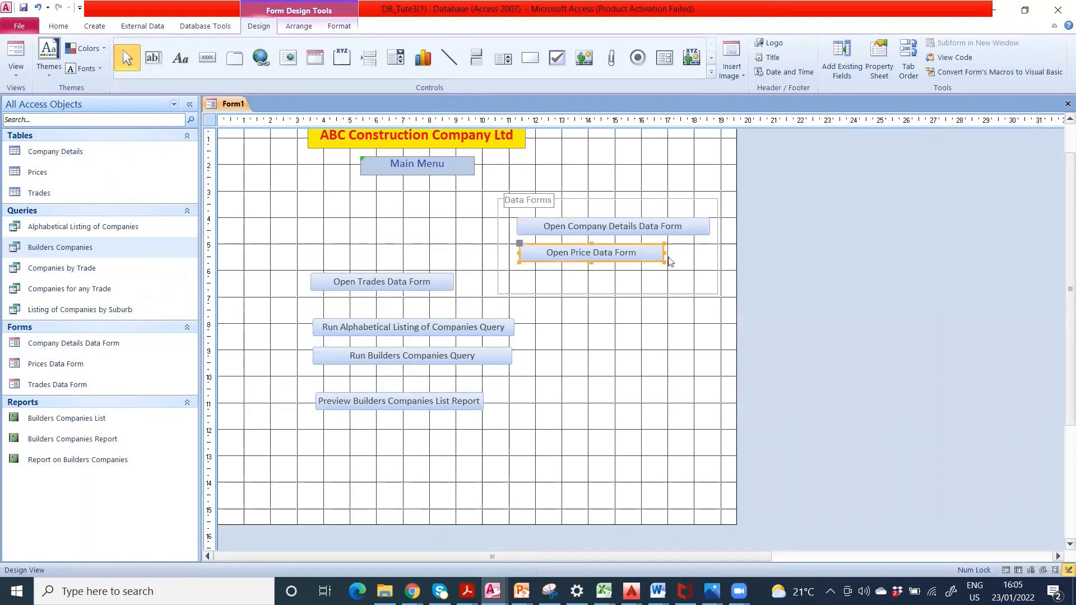
{"action": "left_click", "coordinate": [663, 253]}
{"action": "left_click_drag", "start_coordinate": [663, 252], "coordinate": [709, 253]}
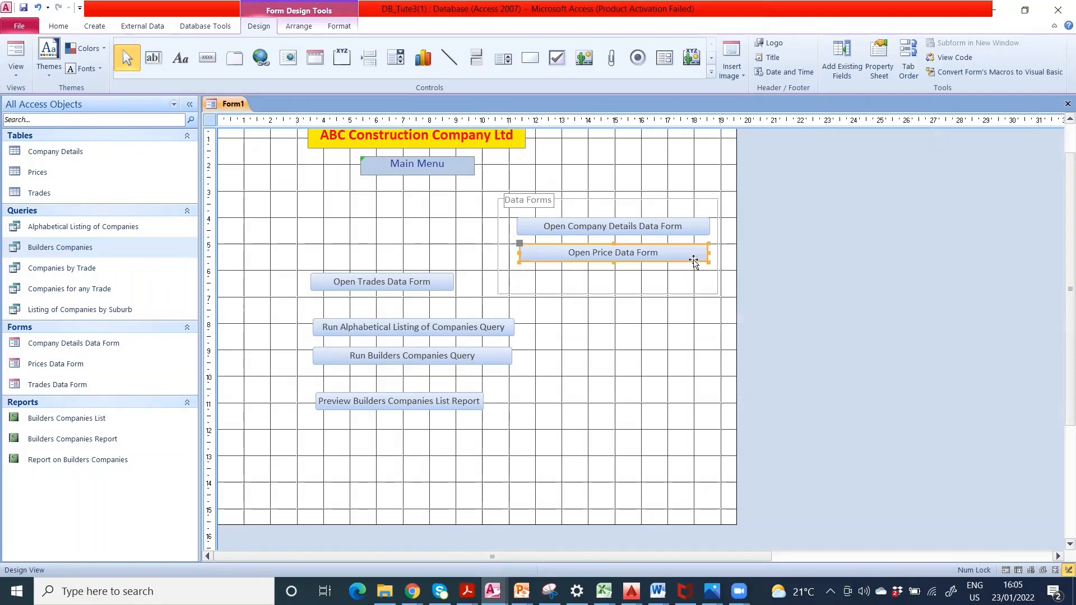
{"action": "left_click", "coordinate": [423, 276]}
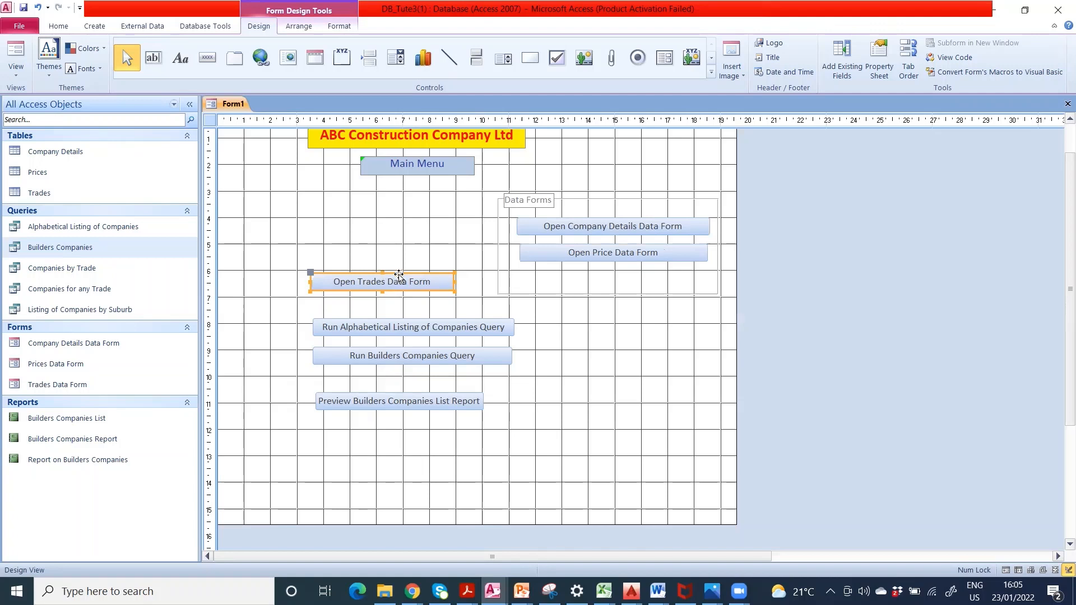
{"action": "left_click_drag", "start_coordinate": [404, 275], "coordinate": [613, 273]}
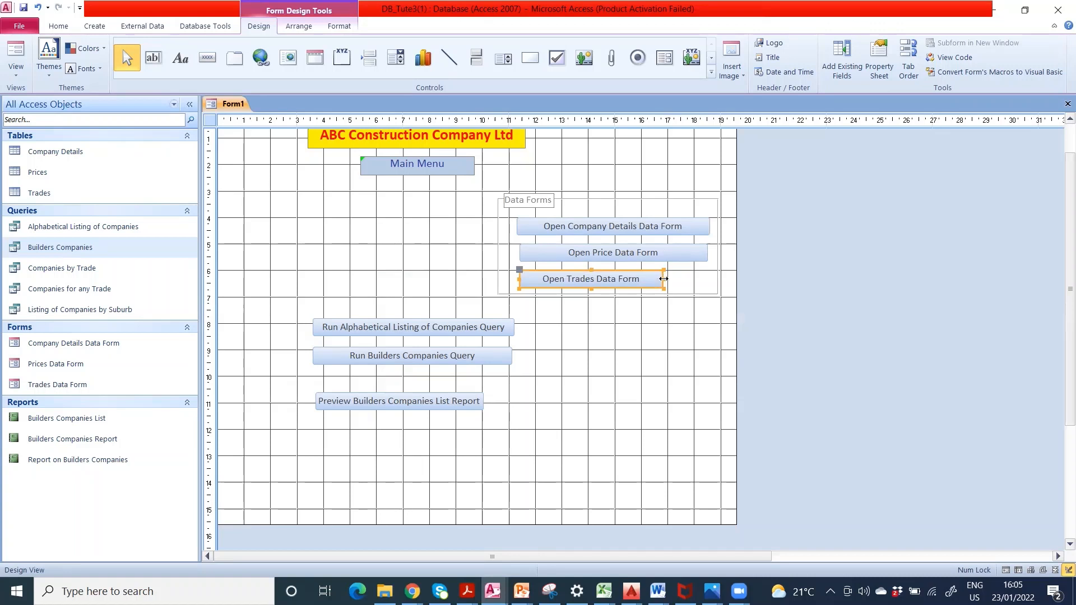
{"action": "left_click_drag", "start_coordinate": [664, 279], "coordinate": [709, 279]}
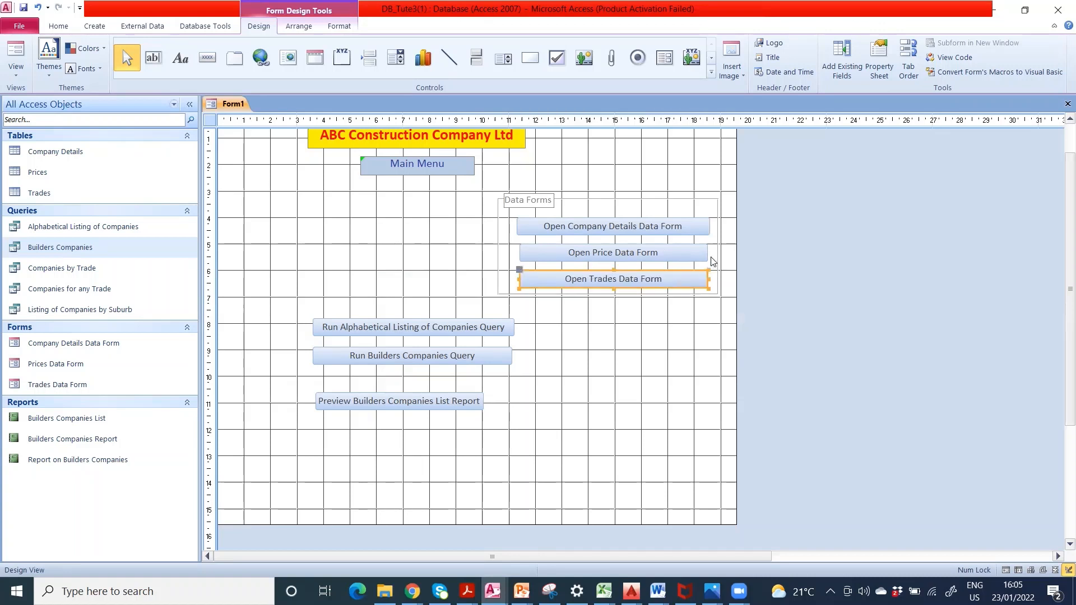
Move the Data Forms frame to below the Main Menu heading, and its three form buttons together back inside it.
{"action": "left_click", "coordinate": [576, 199]}
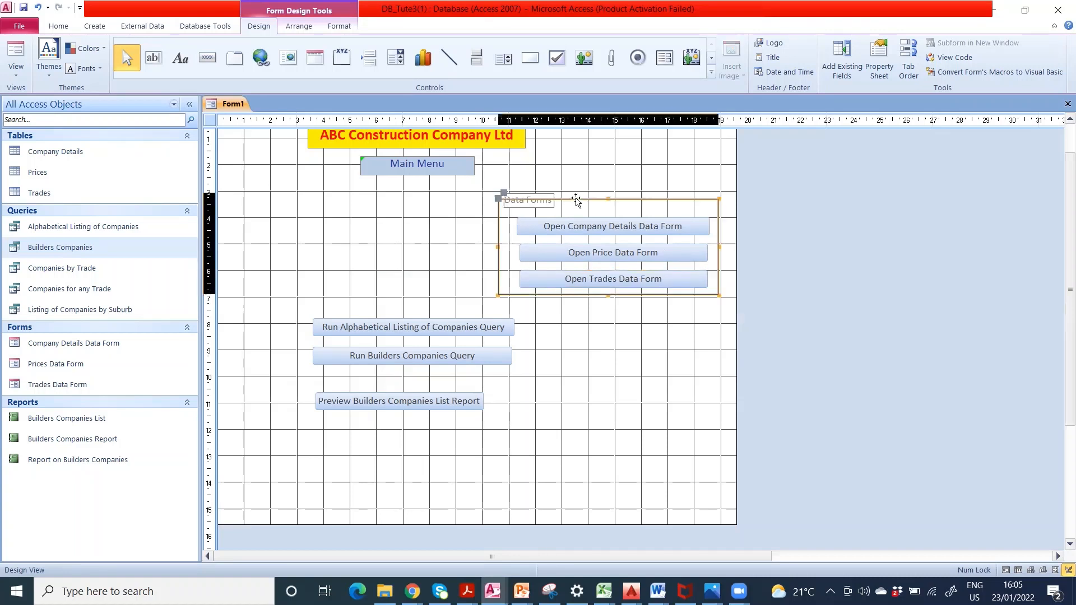
{"action": "left_click_drag", "start_coordinate": [575, 199], "coordinate": [381, 200]}
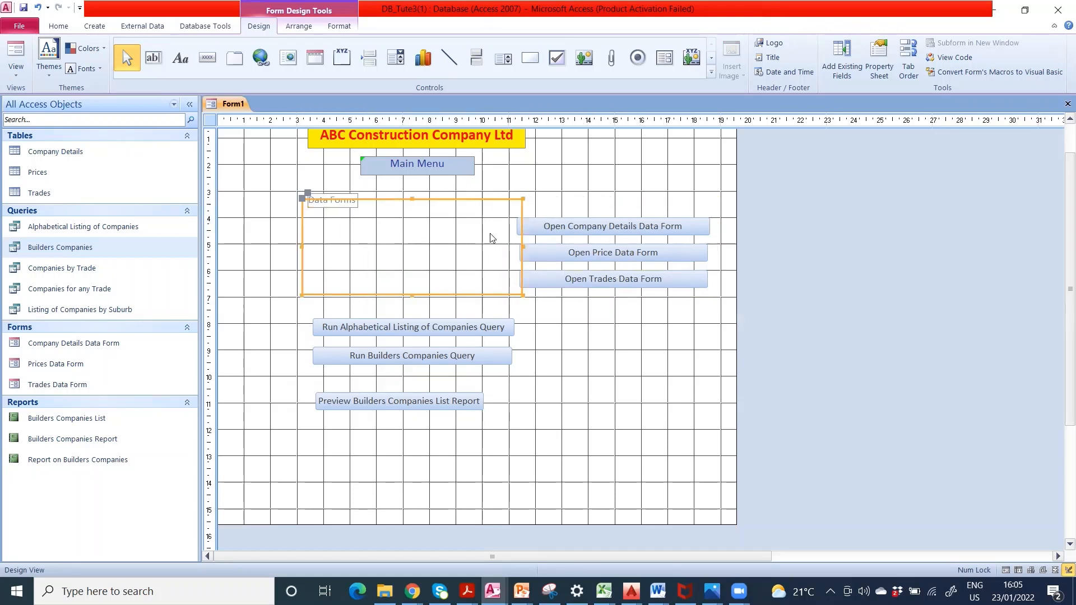
{"action": "left_click", "coordinate": [628, 219]}
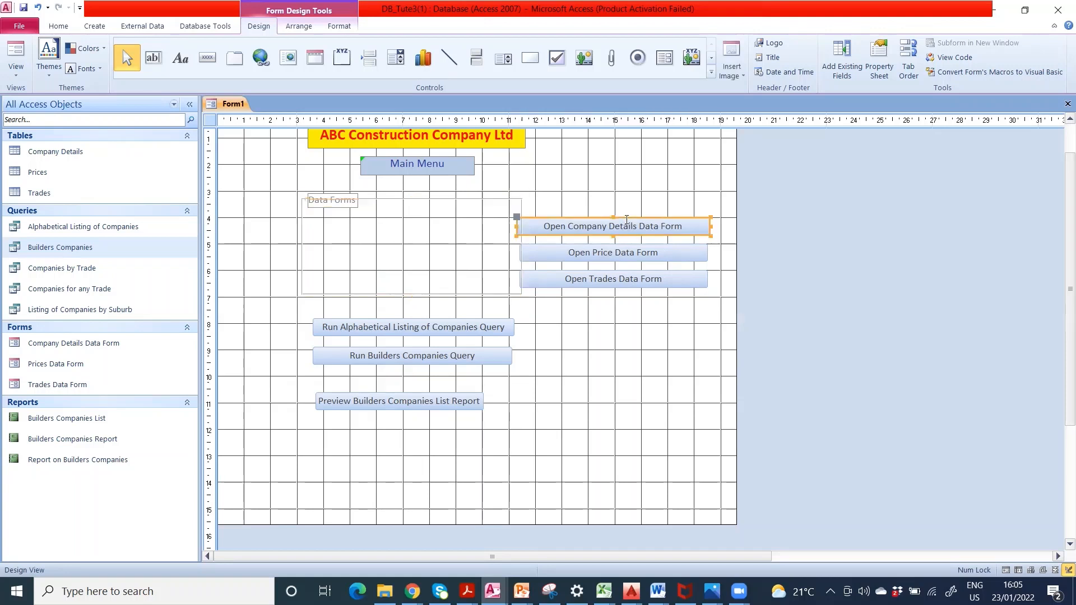
{"action": "left_click", "coordinate": [643, 254], "text": "shift"}
{"action": "left_click", "coordinate": [637, 279], "text": "shift"}
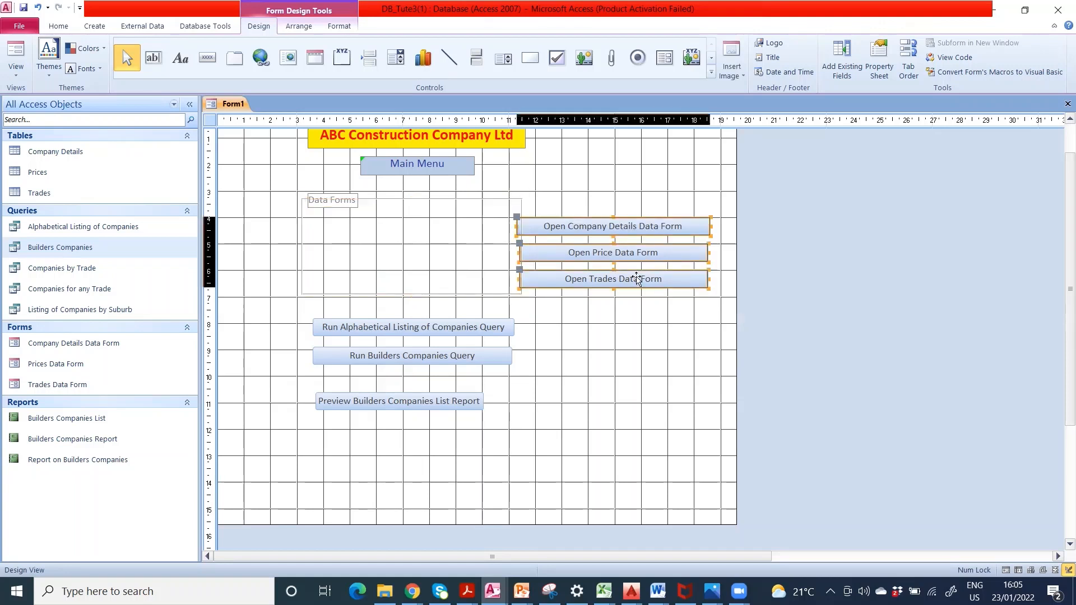
{"action": "left_click_drag", "start_coordinate": [638, 271], "coordinate": [430, 269]}
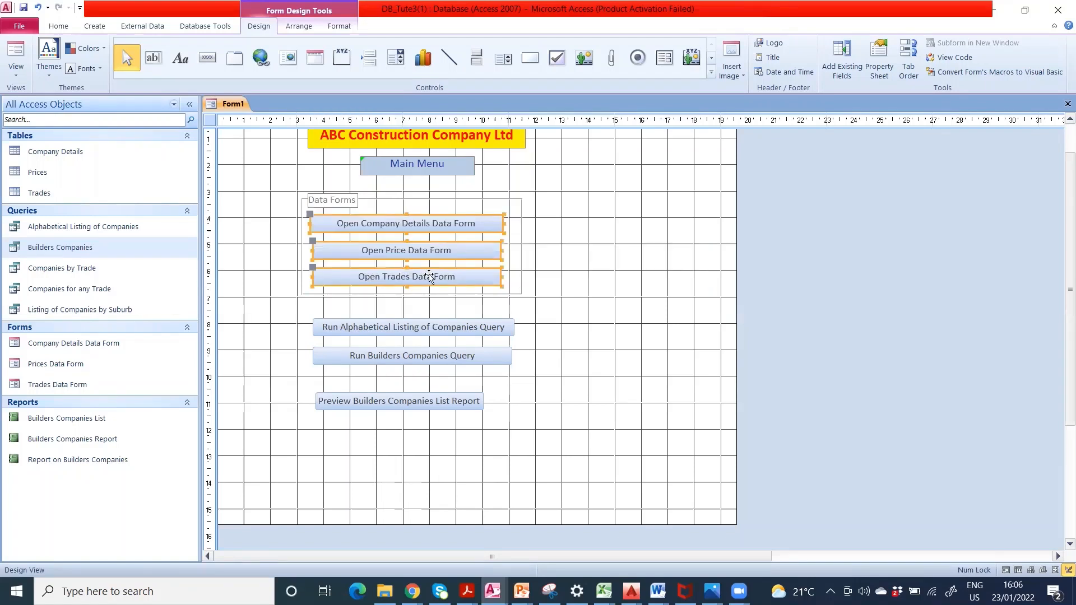
Adjust the side edges of the Open Price and Open Trades buttons to line up with the Open Company Details button.
{"action": "left_click", "coordinate": [313, 251]}
{"action": "left_click_drag", "start_coordinate": [311, 251], "coordinate": [309, 250]}
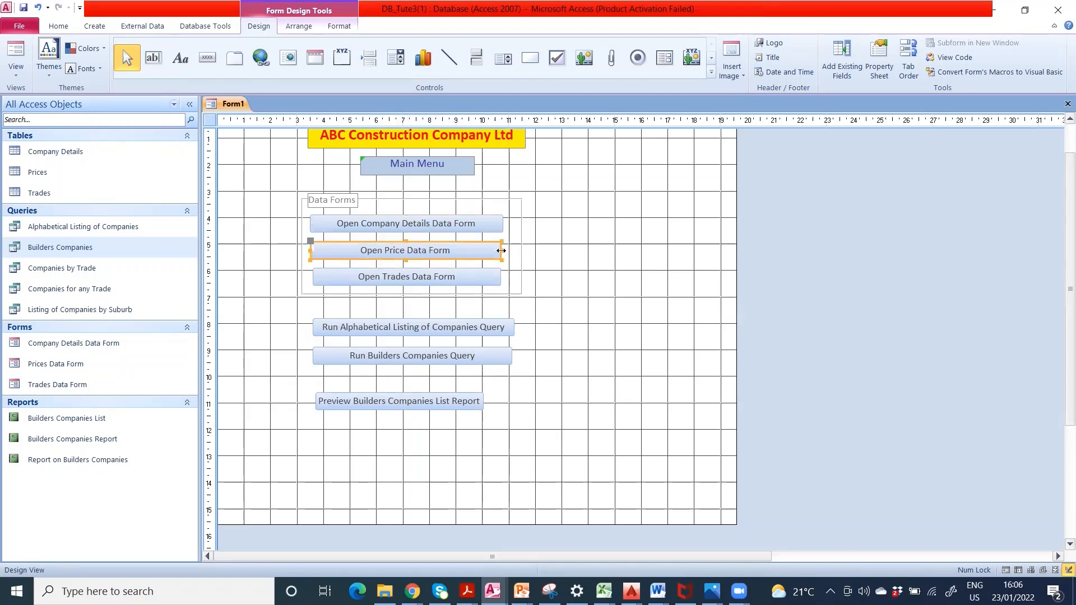
{"action": "left_click_drag", "start_coordinate": [502, 251], "coordinate": [504, 251]}
{"action": "left_click", "coordinate": [319, 277]}
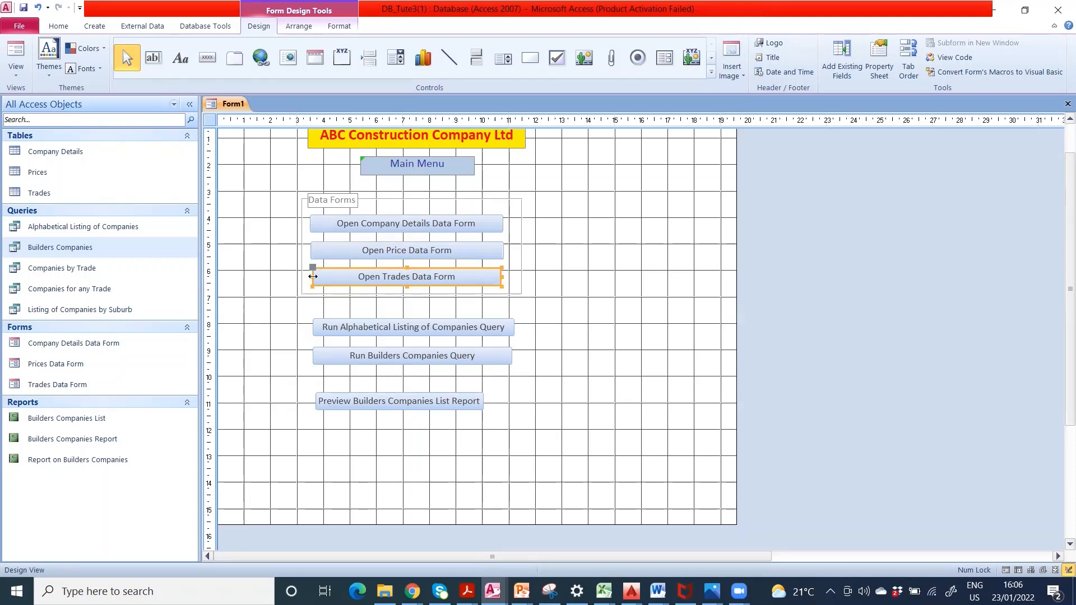
{"action": "left_click_drag", "start_coordinate": [312, 276], "coordinate": [309, 276]}
{"action": "left_click", "coordinate": [594, 264]}
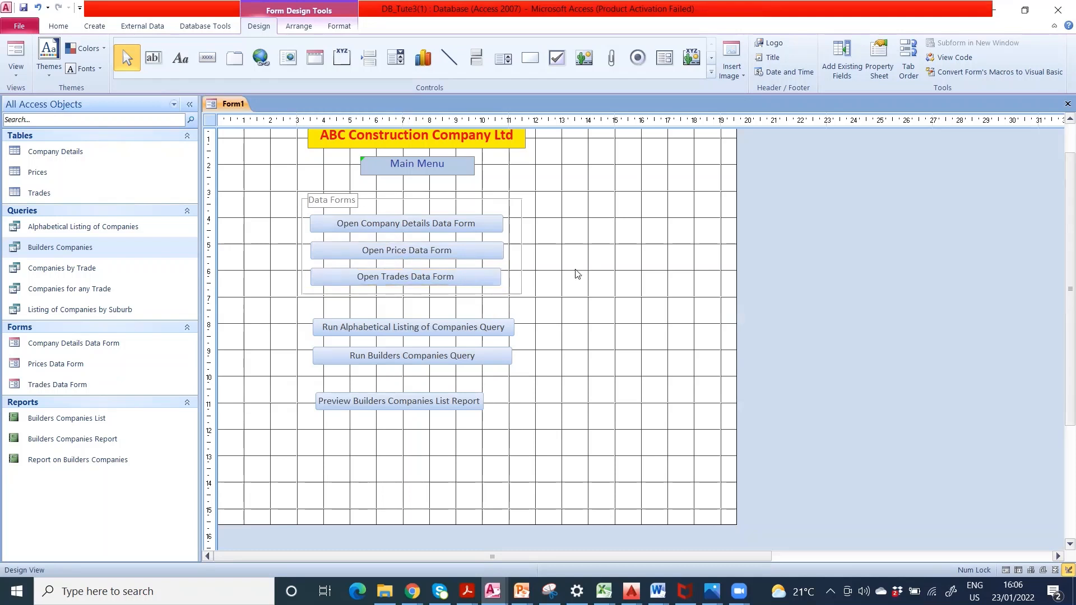
{"action": "left_click", "coordinate": [498, 279]}
{"action": "left_click_drag", "start_coordinate": [500, 276], "coordinate": [502, 281]}
{"action": "left_click", "coordinate": [627, 265]}
Move the two query buttons together horizontally into the empty area beside their column, clearing the space below the Data Forms frame.
{"action": "left_click", "coordinate": [464, 329]}
{"action": "left_click", "coordinate": [454, 353]}
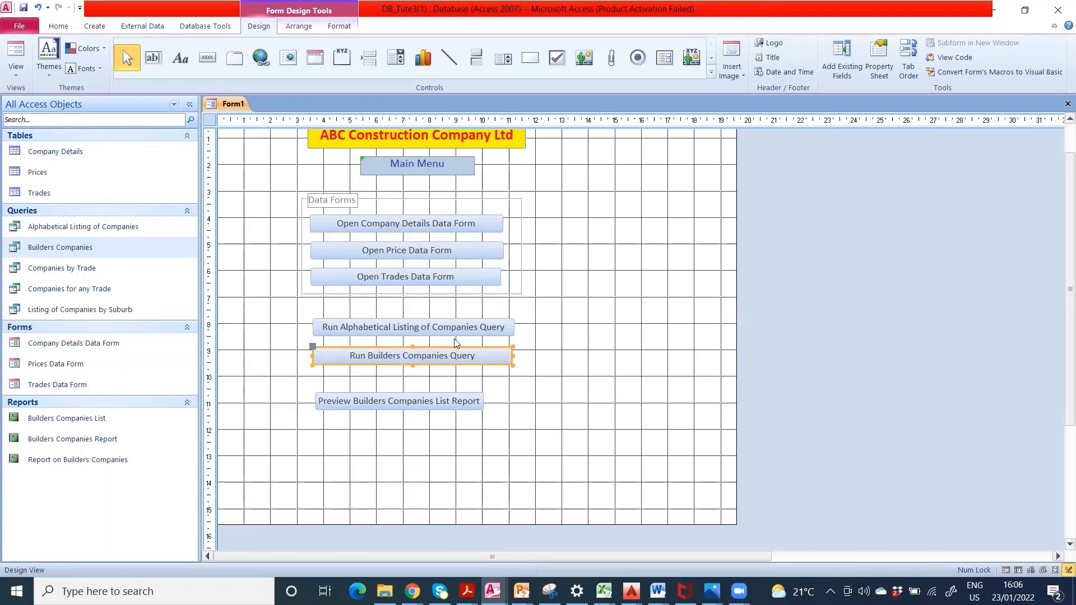
{"action": "left_click", "coordinate": [460, 329], "text": "shift"}
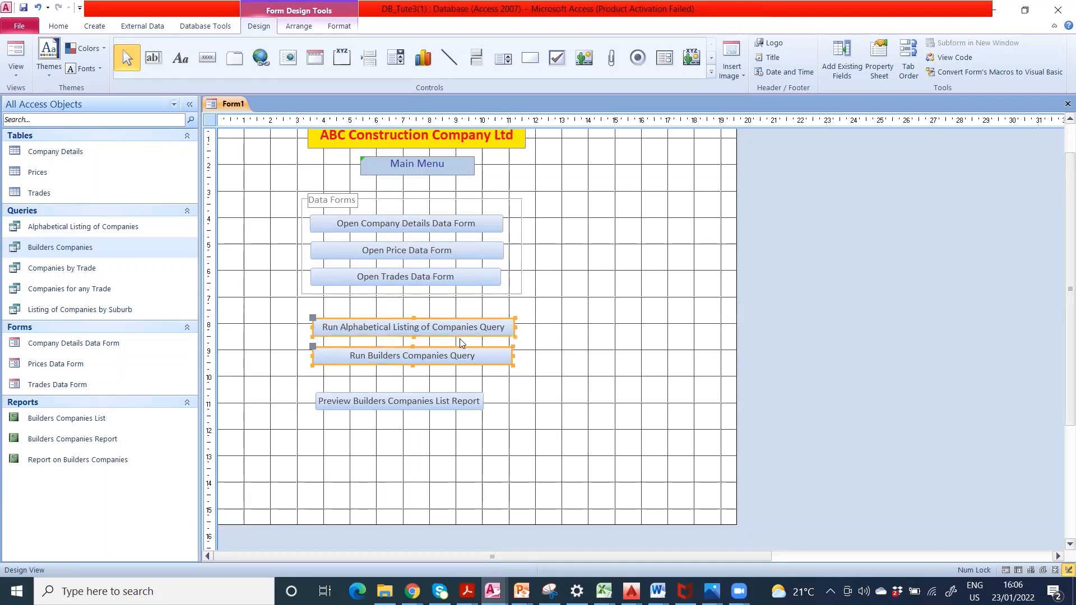
{"action": "left_click_drag", "start_coordinate": [461, 332], "coordinate": [692, 332]}
{"action": "left_click", "coordinate": [644, 393]}
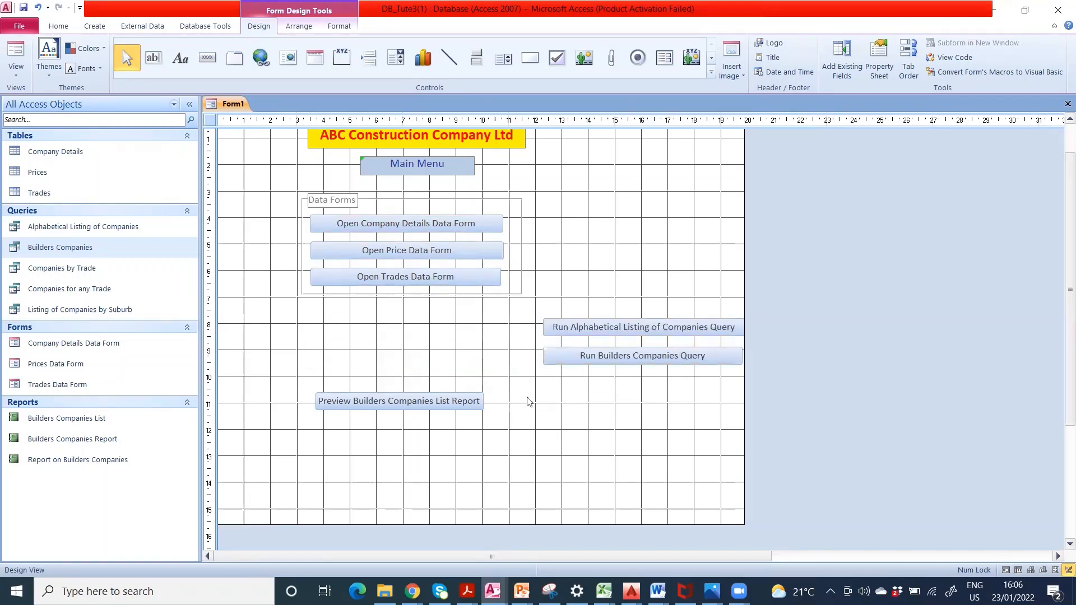
Draw an option group frame about 8.3 by 2.5 ruler units below Data Forms, dismiss its wizard, and caption it Run Queries.
{"action": "left_click", "coordinate": [339, 59]}
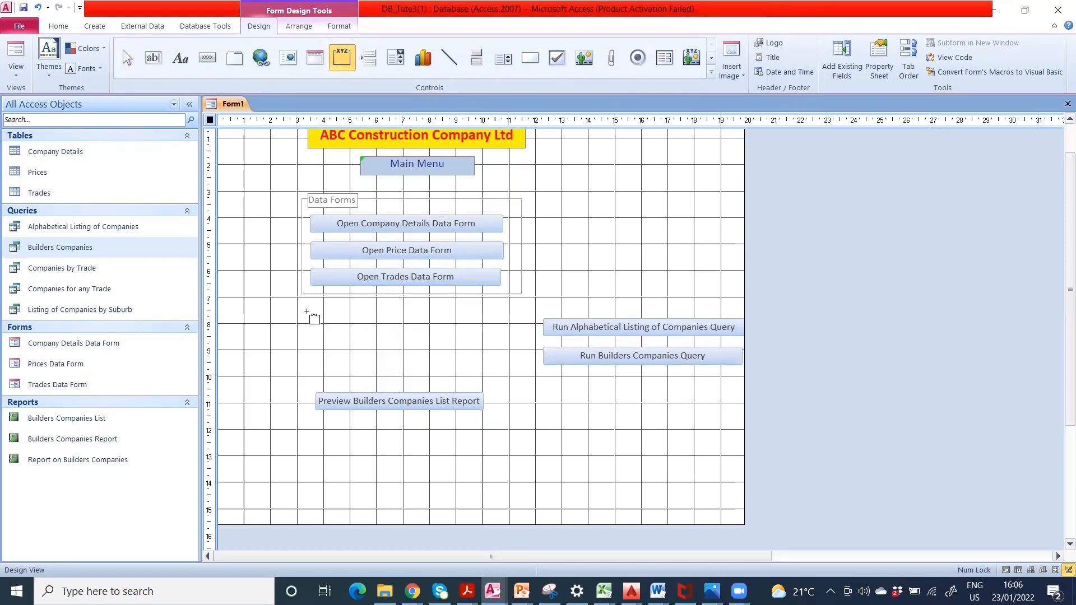
{"action": "left_click_drag", "start_coordinate": [300, 311], "coordinate": [519, 378]}
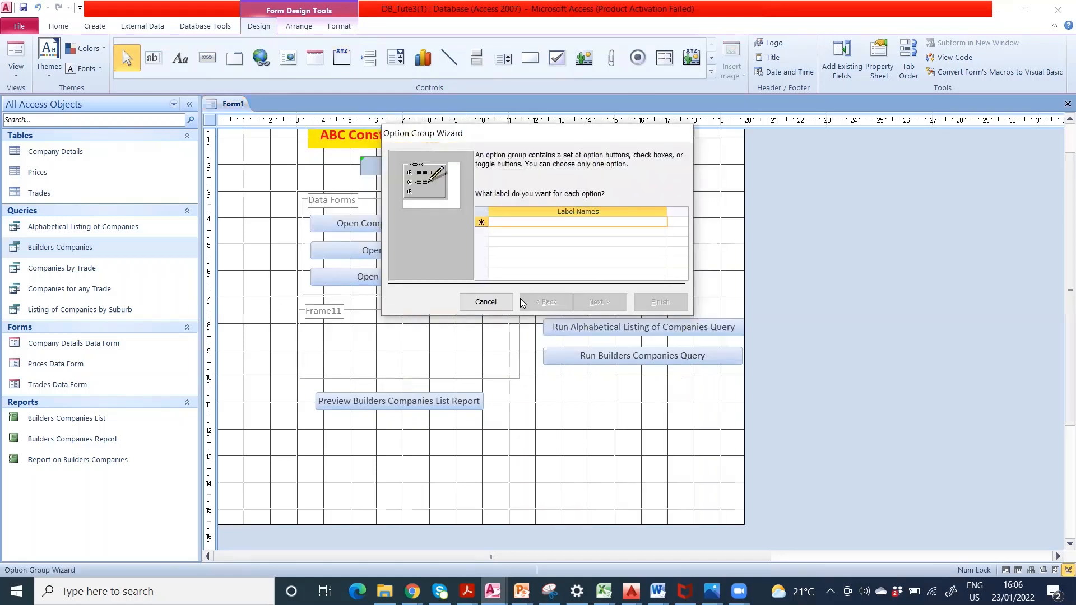
{"action": "left_click", "coordinate": [486, 301]}
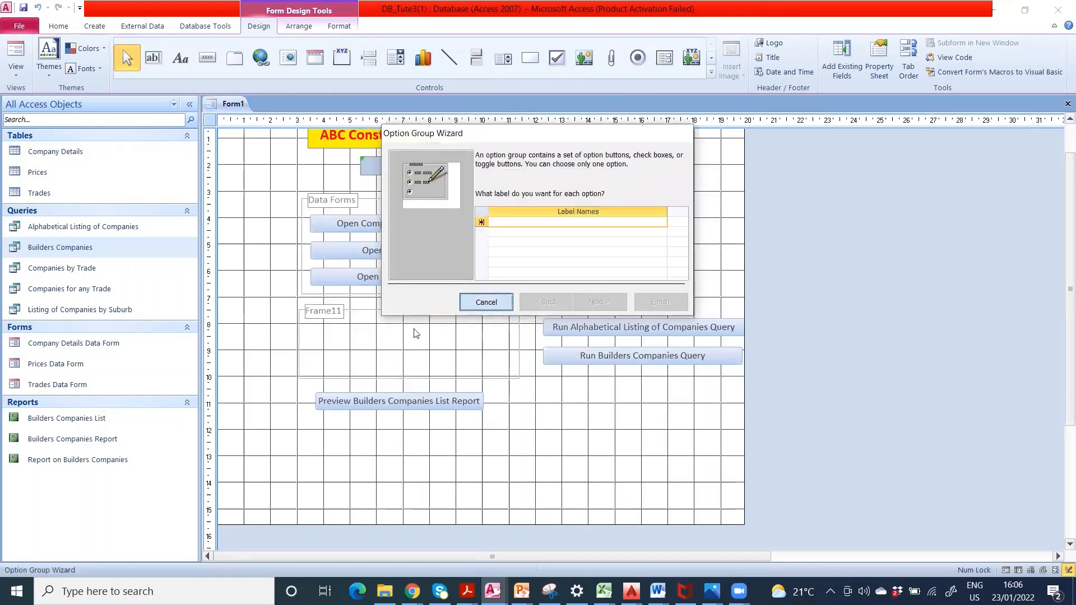
{"action": "left_click", "coordinate": [312, 314]}
{"action": "left_click", "coordinate": [306, 311]}
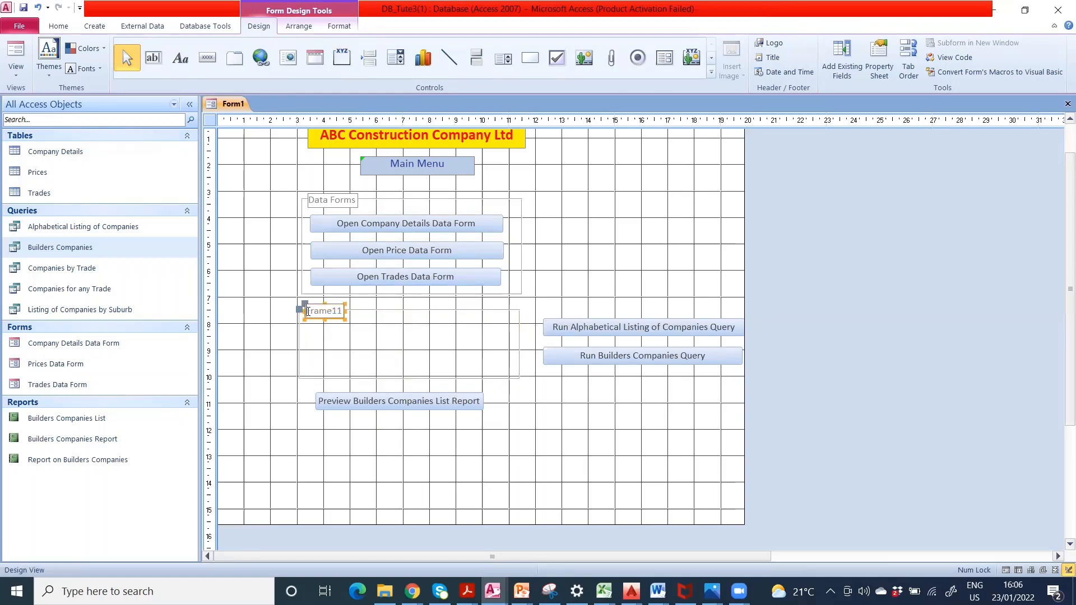
{"action": "left_click_drag", "start_coordinate": [307, 311], "coordinate": [343, 312]}
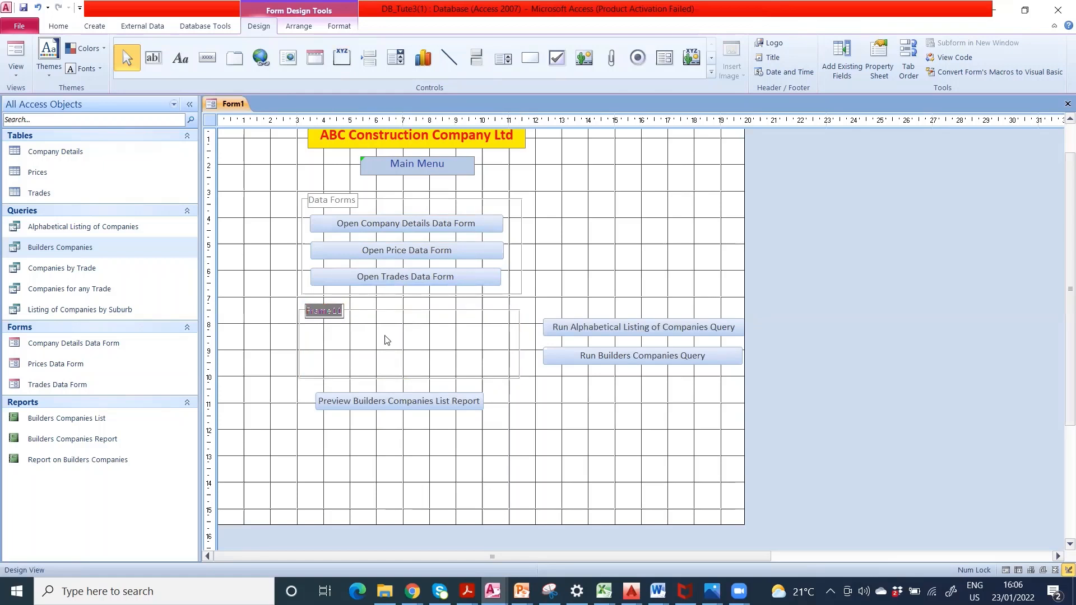
{"action": "type", "text": "RUn Queries"}
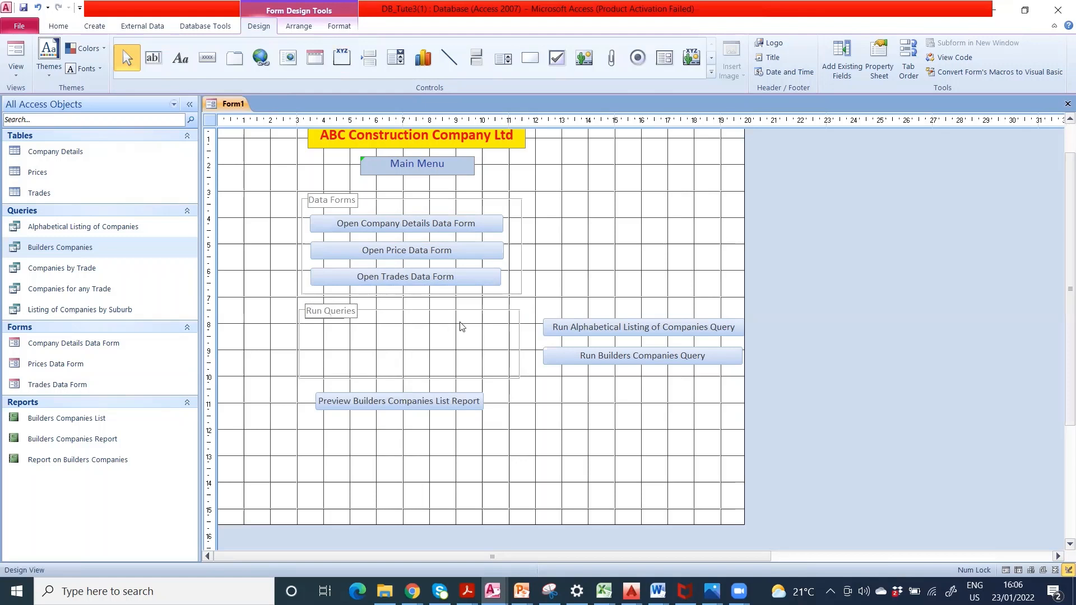
Move the two query buttons together into the Run Queries frame.
{"action": "left_click", "coordinate": [576, 350]}
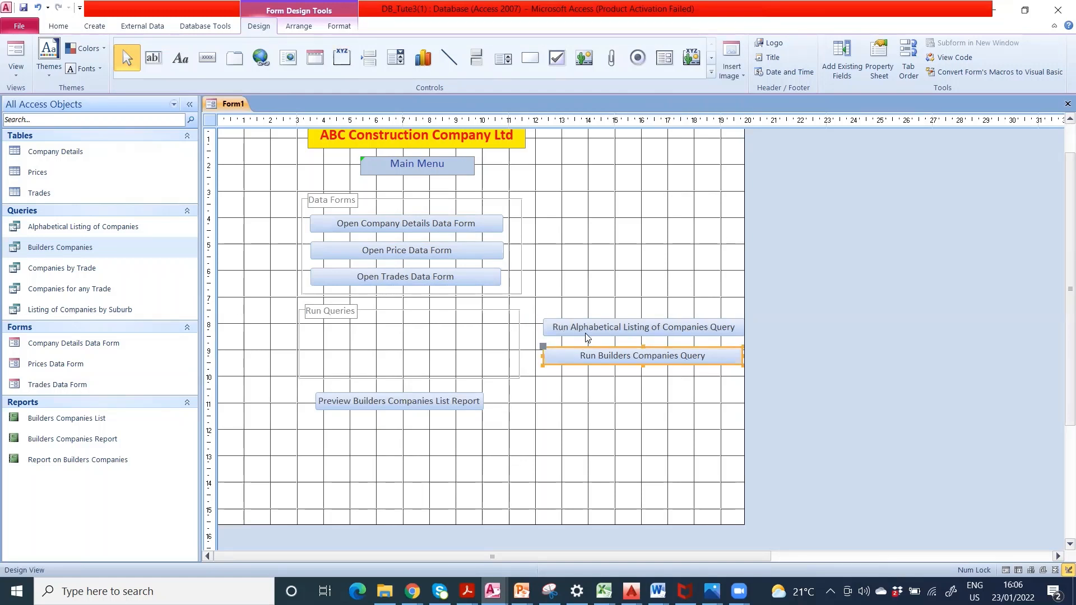
{"action": "left_click", "coordinate": [595, 334], "text": "shift"}
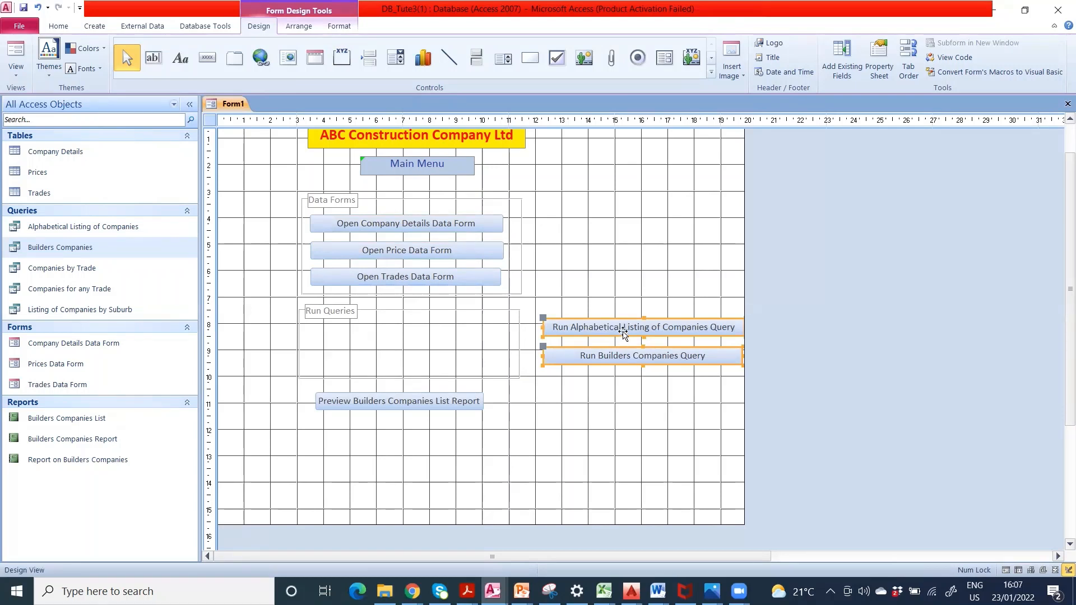
{"action": "left_click_drag", "start_coordinate": [624, 333], "coordinate": [387, 337]}
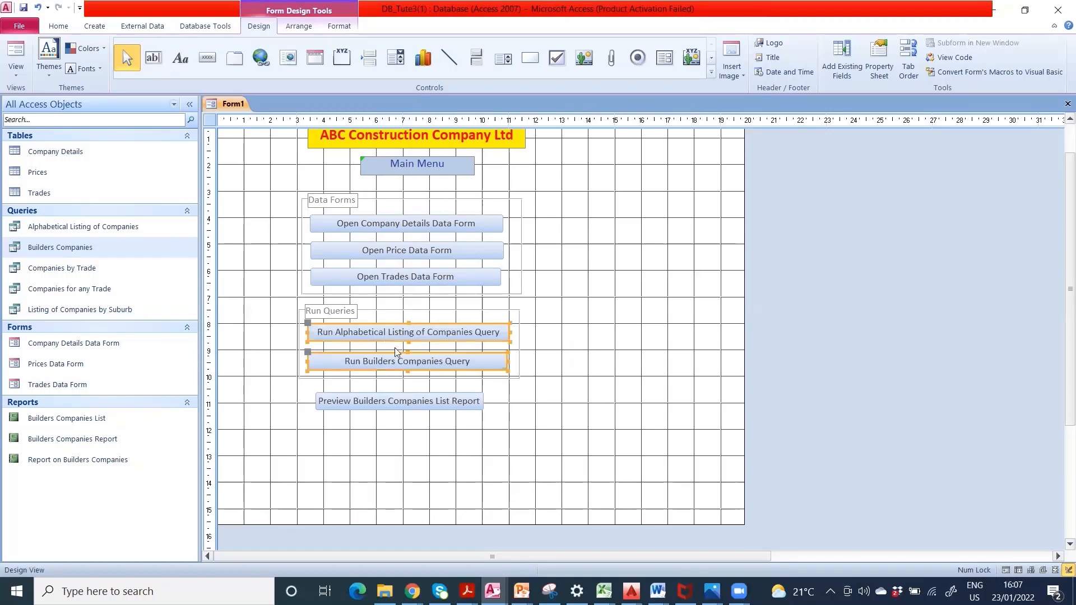
Extend the right edge of the Run Builders Companies Query button to line up with the query button above it.
{"action": "left_click", "coordinate": [507, 363]}
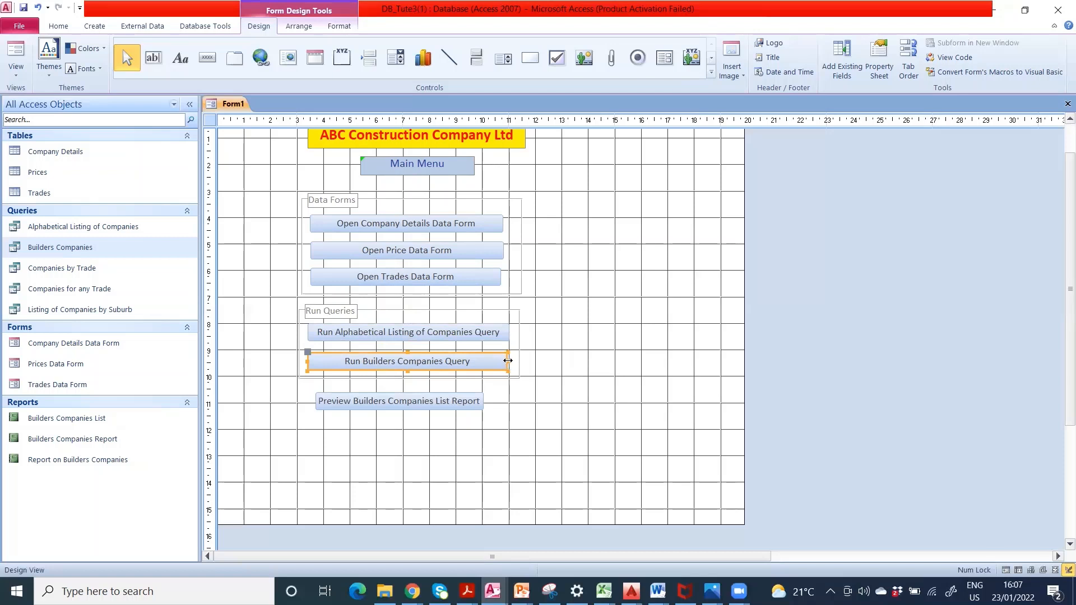
{"action": "left_click", "coordinate": [510, 365]}
{"action": "left_click", "coordinate": [508, 362]}
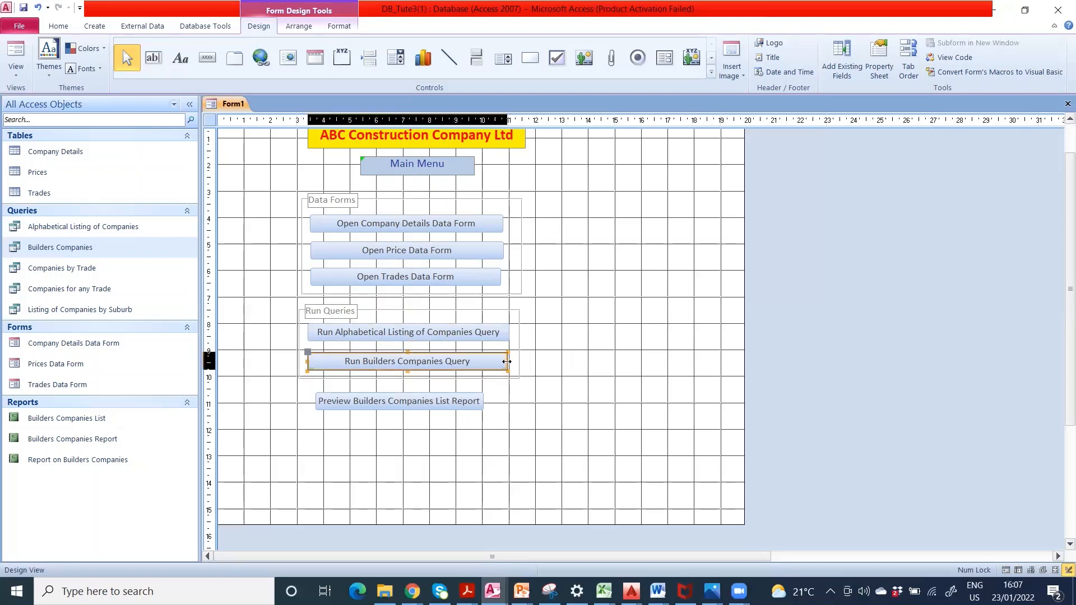
{"action": "left_click_drag", "start_coordinate": [508, 361], "coordinate": [510, 362]}
{"action": "left_click", "coordinate": [572, 361]}
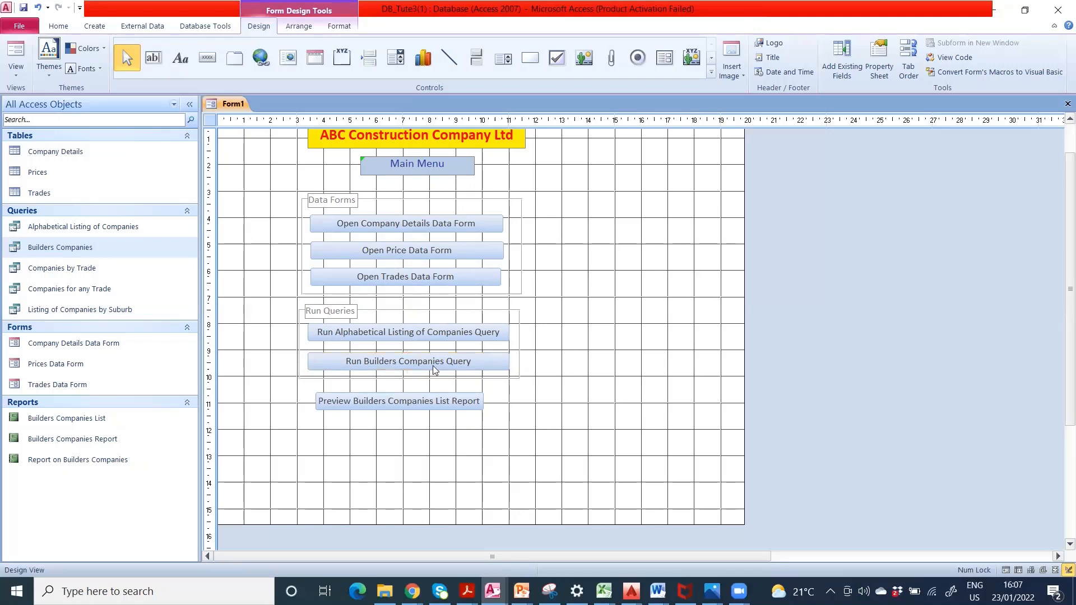
Move the Preview Builders Companies List Report button down about 3 ruler units, clearing the space below the Run Queries frame.
{"action": "left_click", "coordinate": [417, 401]}
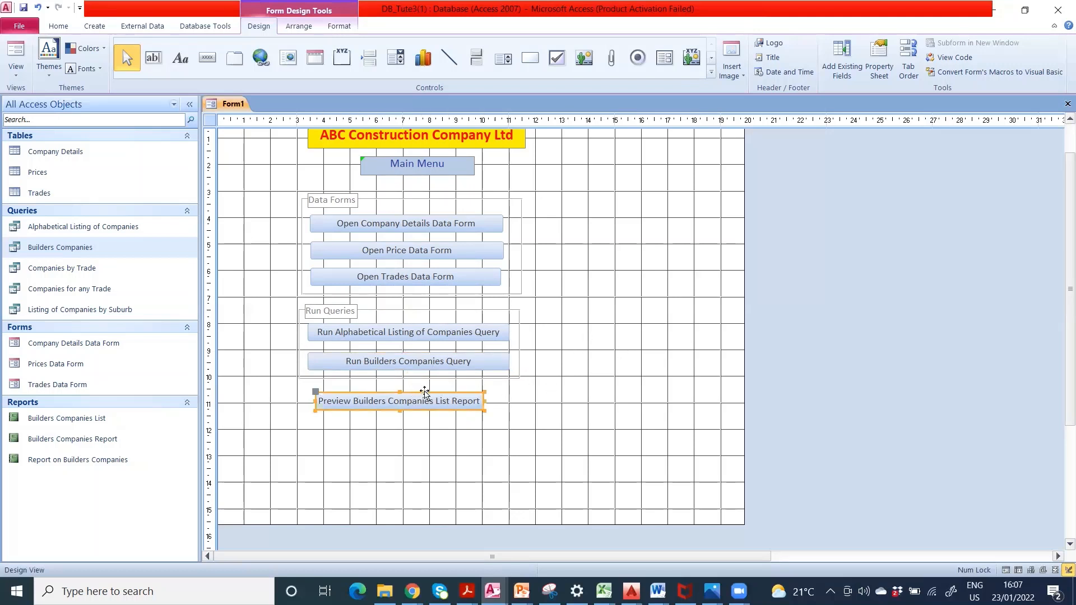
{"action": "left_click_drag", "start_coordinate": [425, 392], "coordinate": [426, 469]}
{"action": "left_click", "coordinate": [491, 429]}
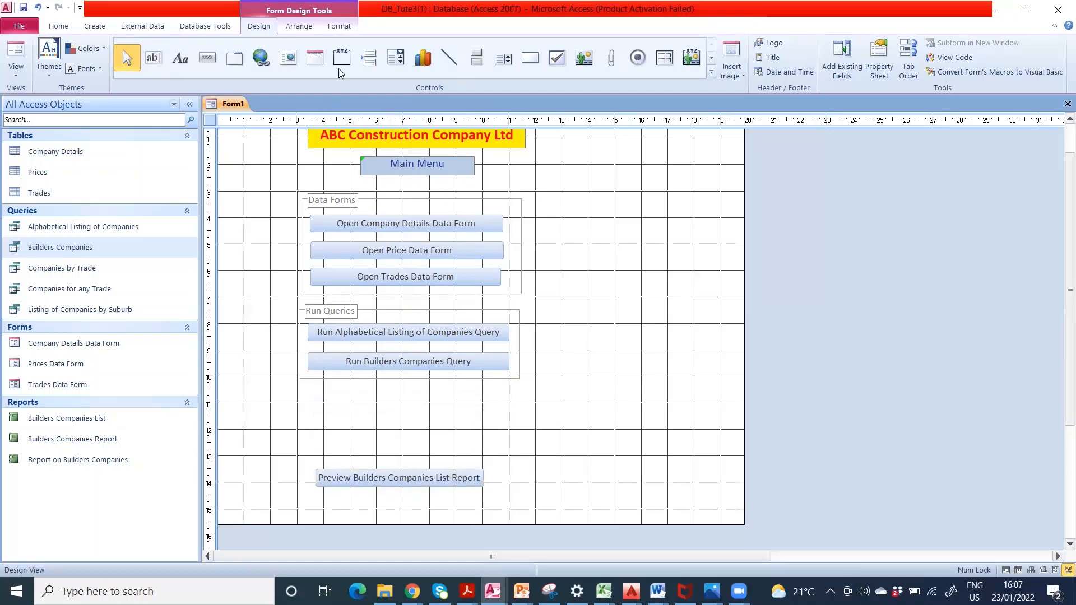
Draw an option group frame about 8.3 by 2.3 ruler units below Run Queries, dismiss its wizard, and caption it Preview Reporst.
{"action": "left_click", "coordinate": [341, 58]}
{"action": "left_click_drag", "start_coordinate": [300, 391], "coordinate": [520, 452]}
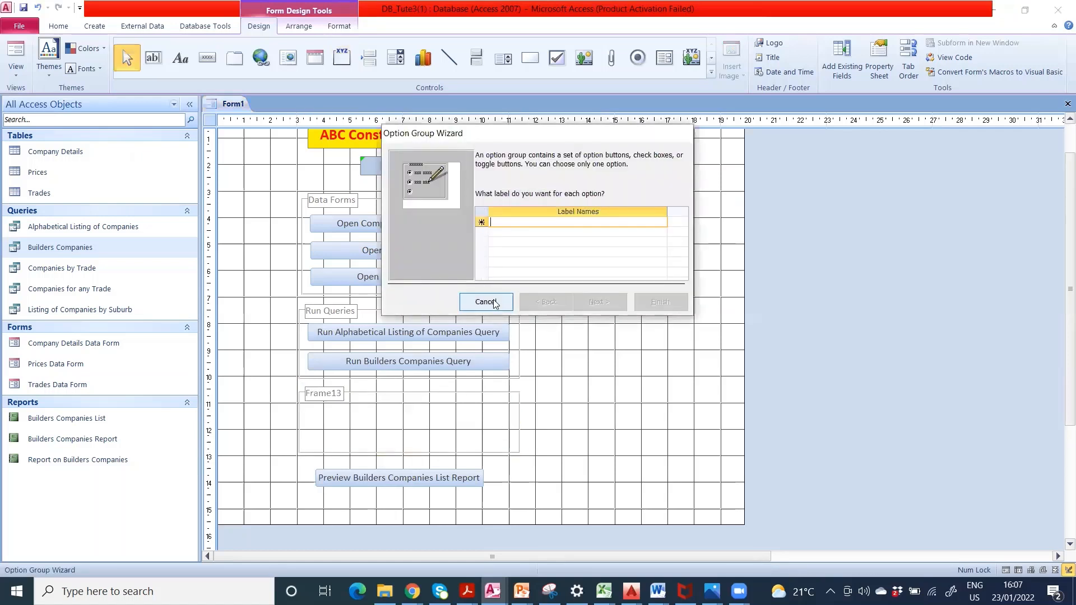
{"action": "left_click", "coordinate": [495, 303]}
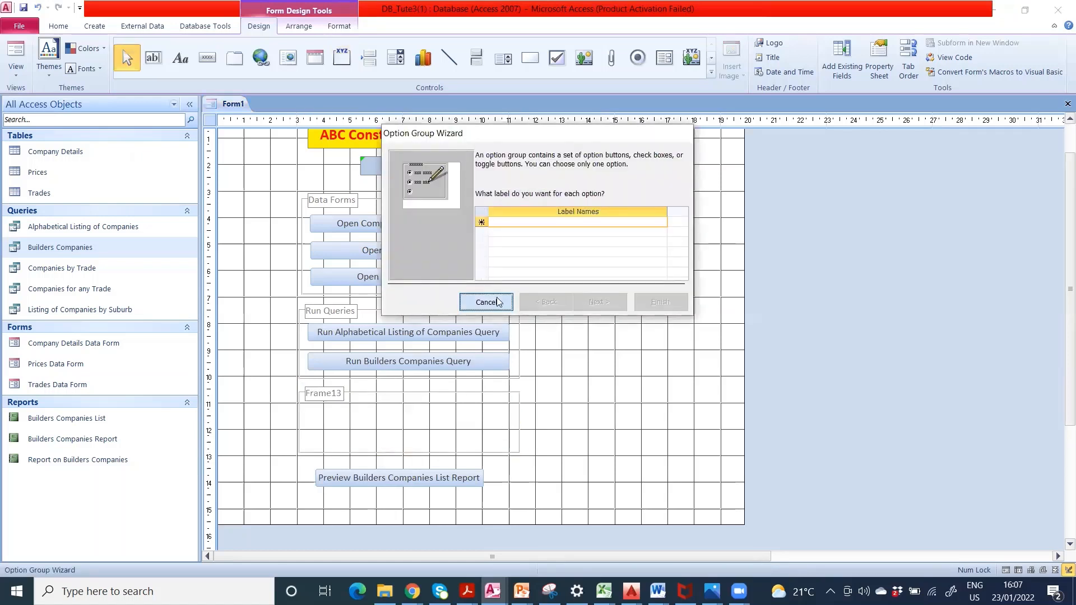
{"action": "left_click", "coordinate": [339, 395]}
{"action": "left_click_drag", "start_coordinate": [339, 396], "coordinate": [305, 396]}
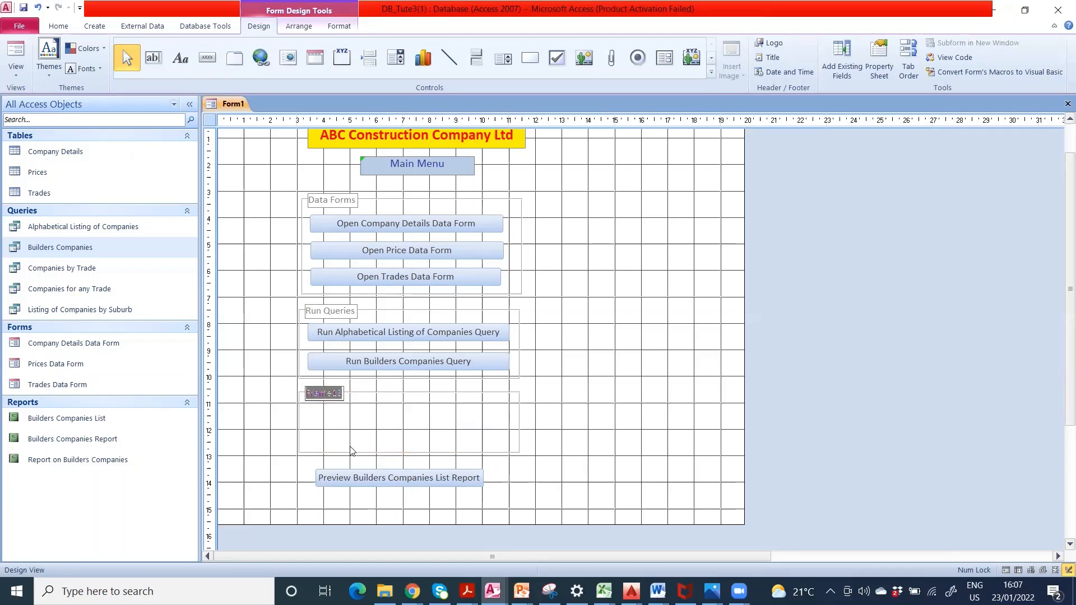
{"action": "type", "text": "Preview Reports"}
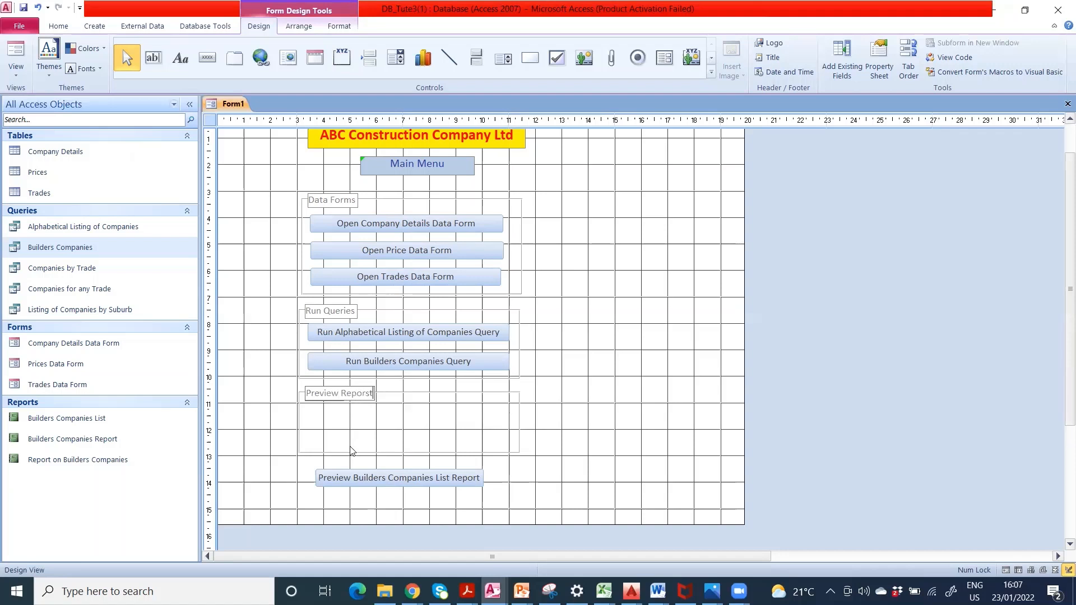
Place the report button inside the new frame, widened to match the form buttons, and shorten the frame's lower edge to fit closely around it.
{"action": "left_click", "coordinate": [436, 477]}
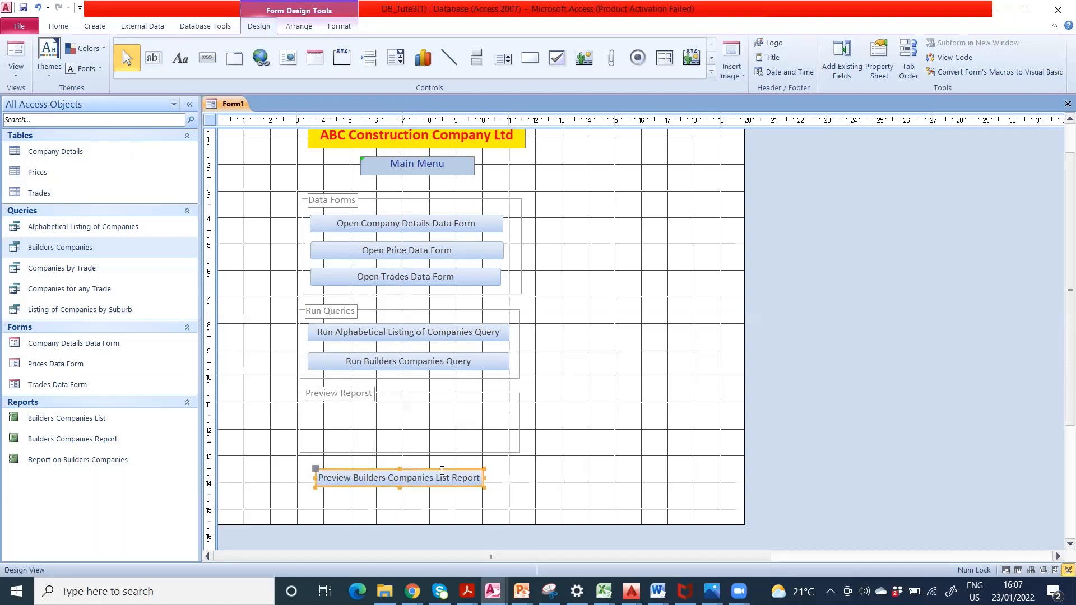
{"action": "left_click_drag", "start_coordinate": [440, 482], "coordinate": [503, 419]}
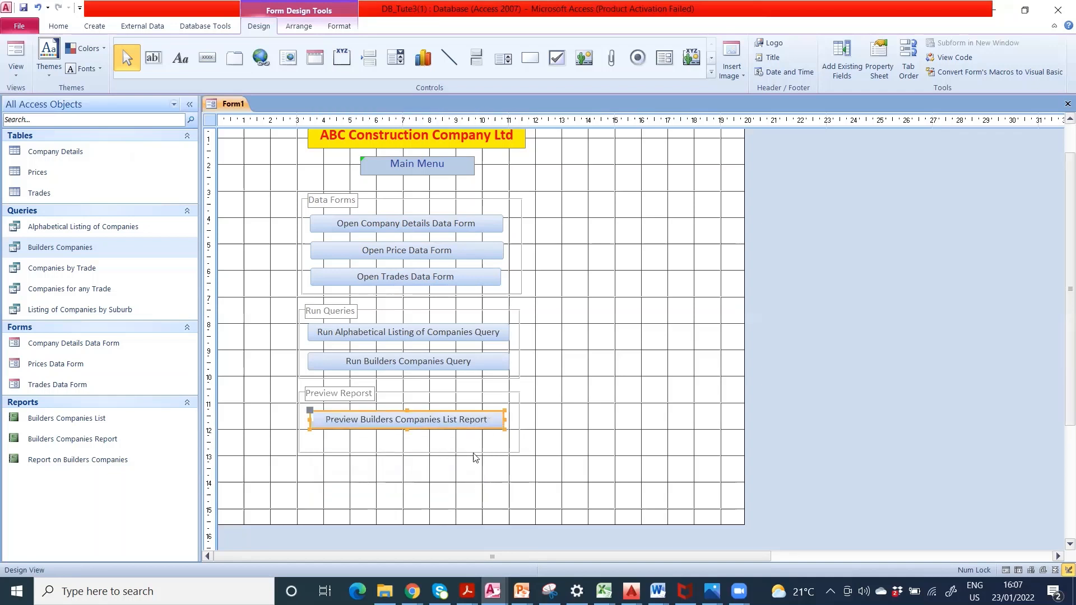
{"action": "left_click", "coordinate": [447, 449]}
{"action": "left_click", "coordinate": [435, 453]}
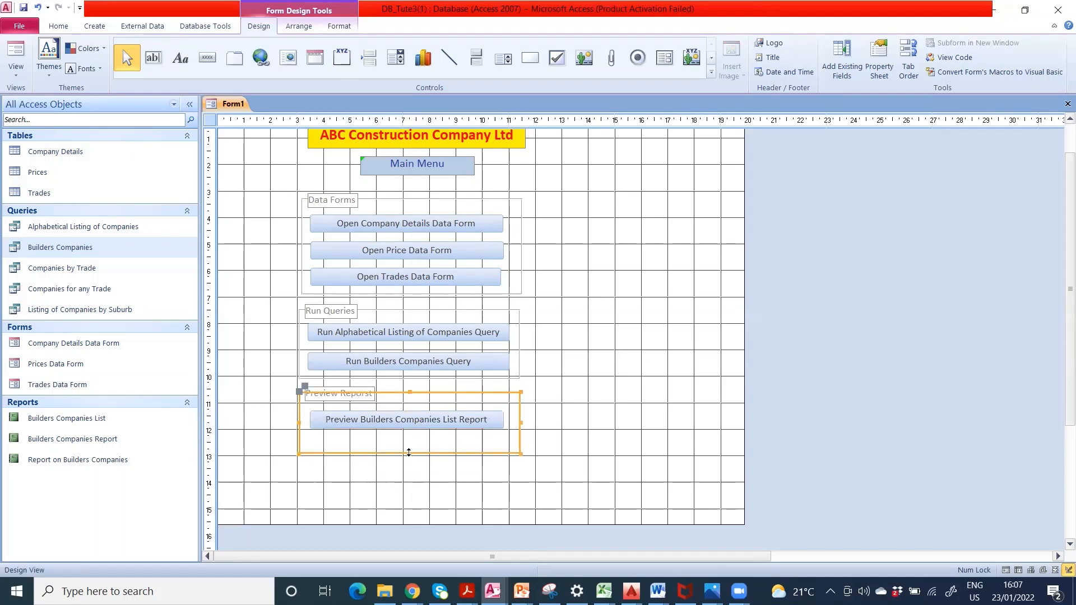
{"action": "left_click_drag", "start_coordinate": [409, 453], "coordinate": [407, 440]}
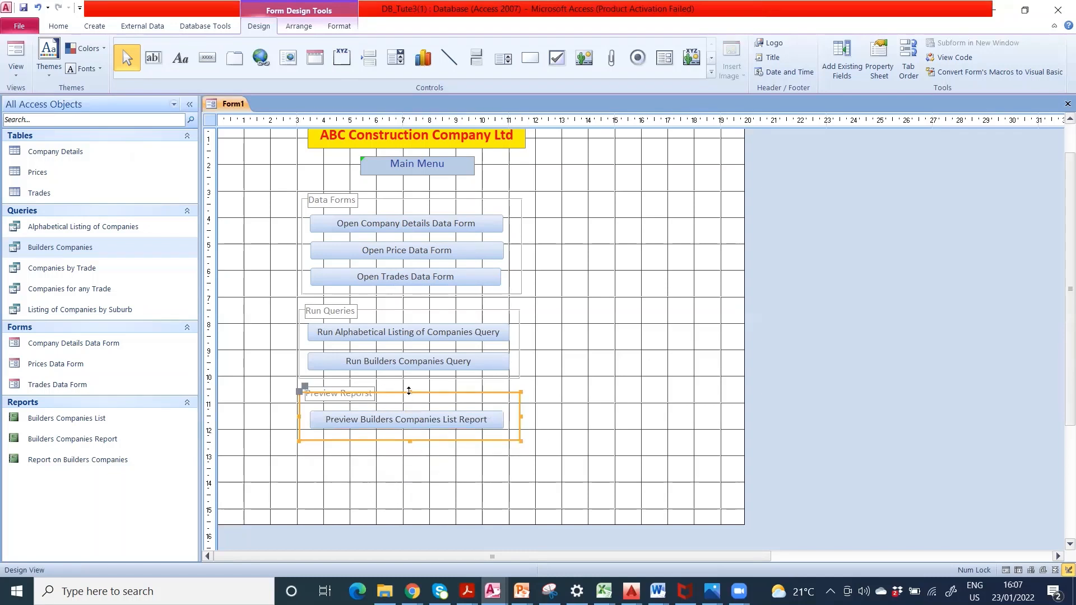
{"action": "left_click", "coordinate": [566, 387]}
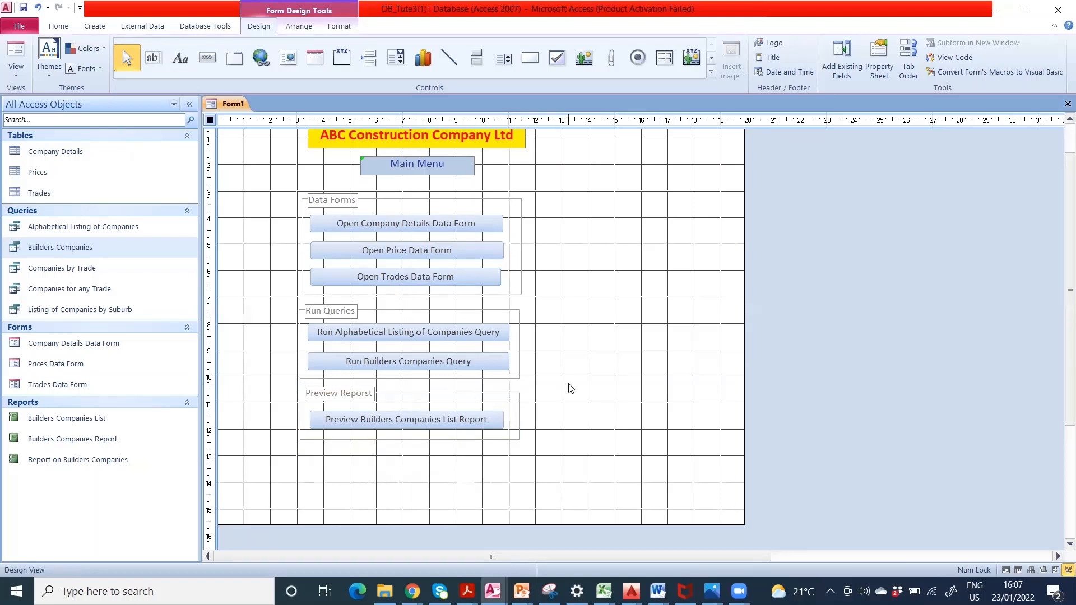
Fill the background of the Data Forms caption label with the standard light green color.
{"action": "left_click", "coordinate": [354, 310]}
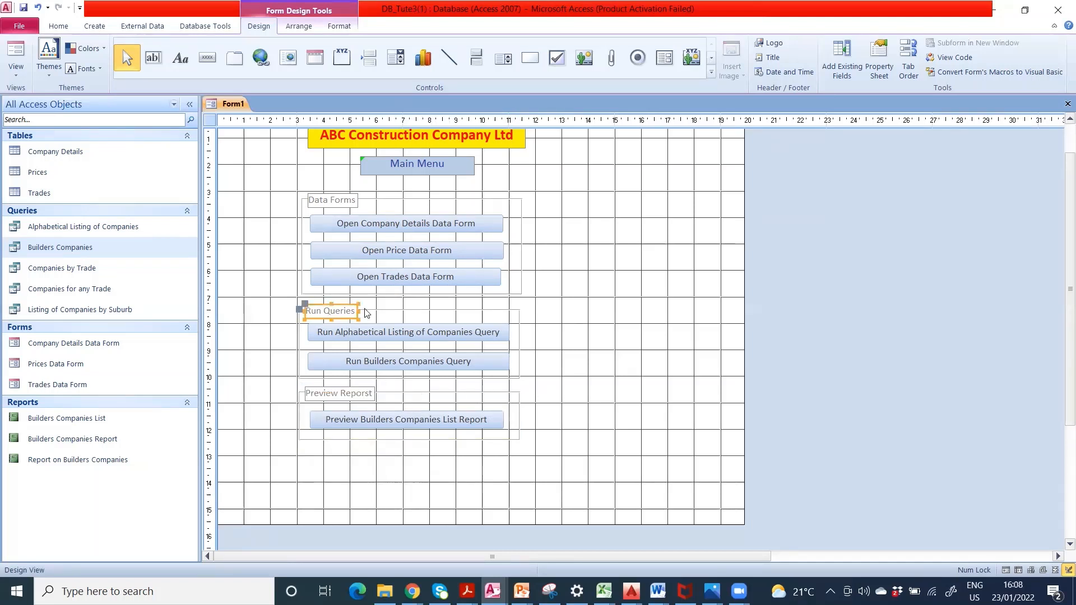
{"action": "left_click", "coordinate": [355, 196]}
{"action": "left_click", "coordinate": [340, 26]}
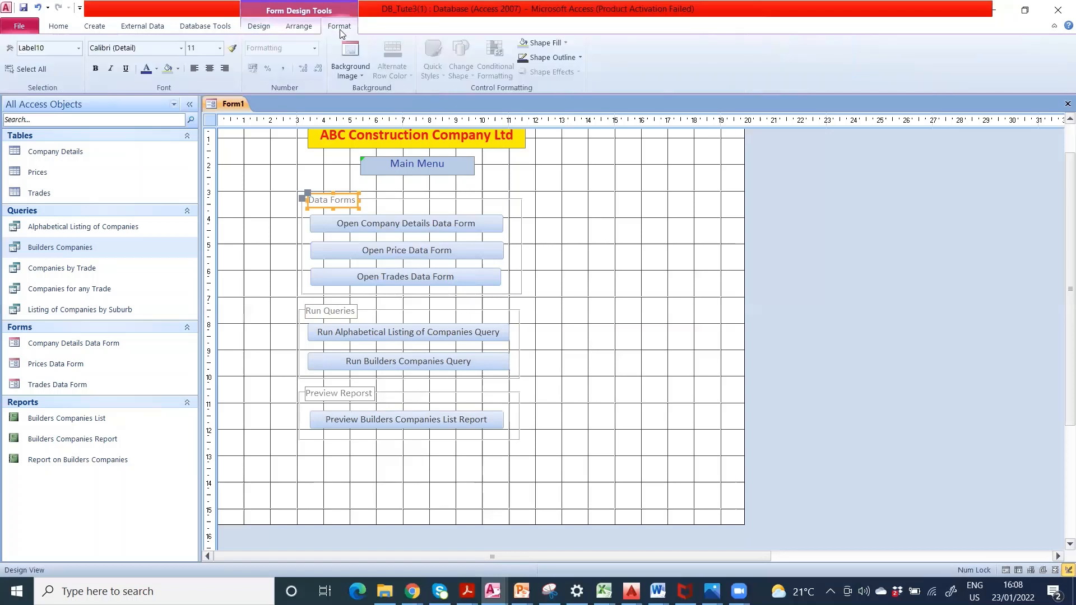
{"action": "left_click", "coordinate": [178, 67]}
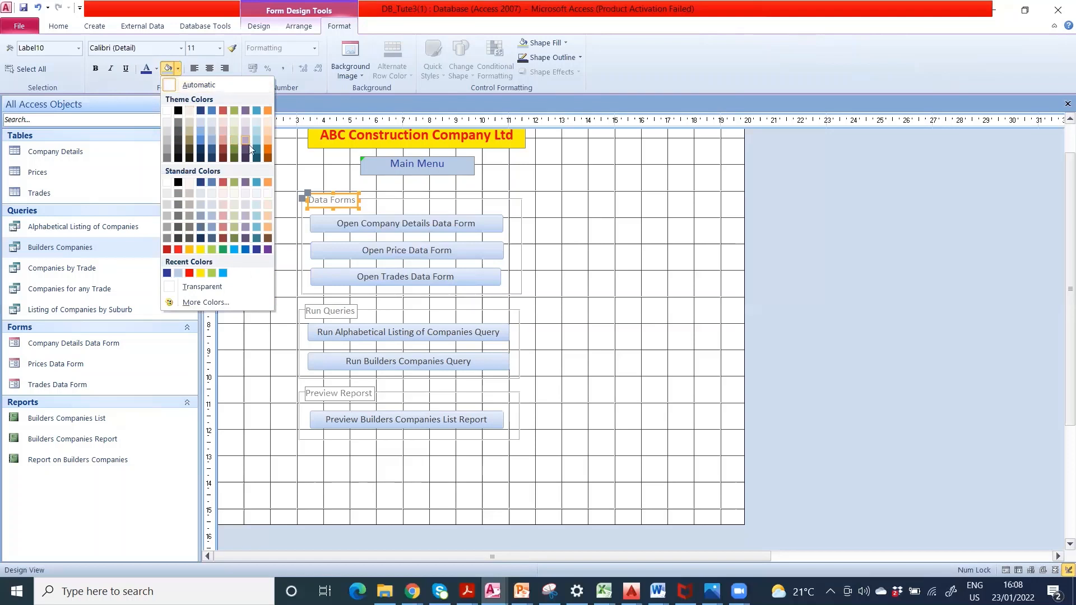
{"action": "left_click", "coordinate": [207, 249]}
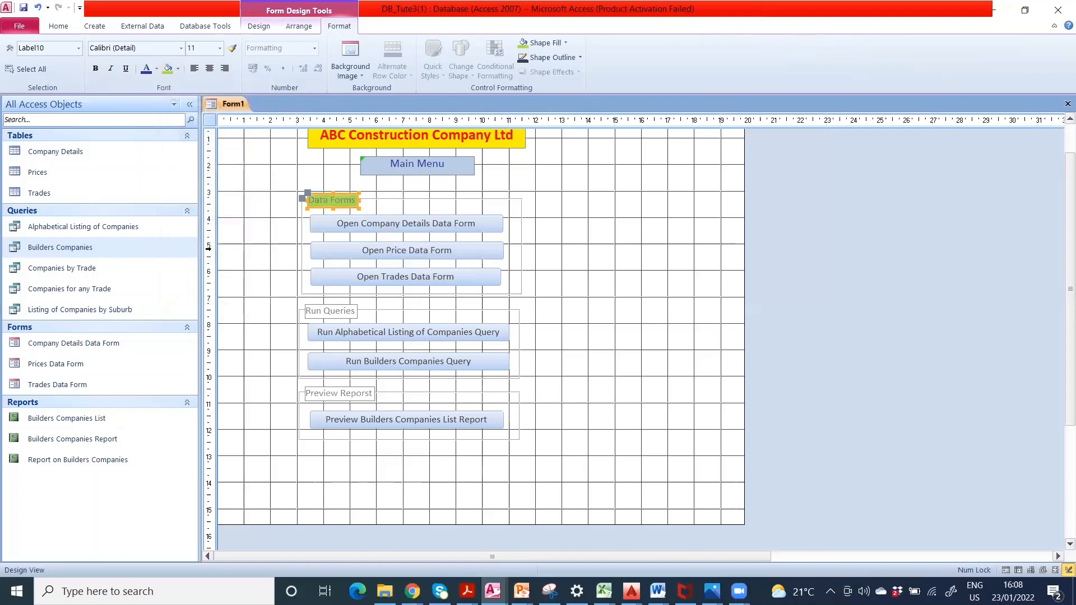
Try a very pale green background fill on the Data Forms frame, and reset the fill to transparent.
{"action": "left_click", "coordinate": [375, 199]}
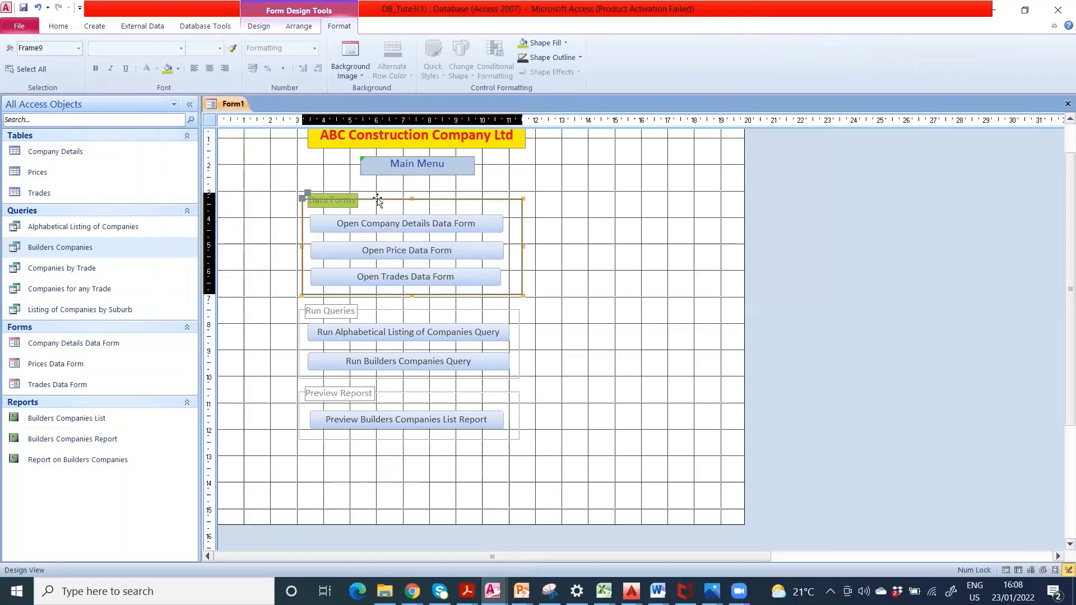
{"action": "left_click", "coordinate": [177, 69]}
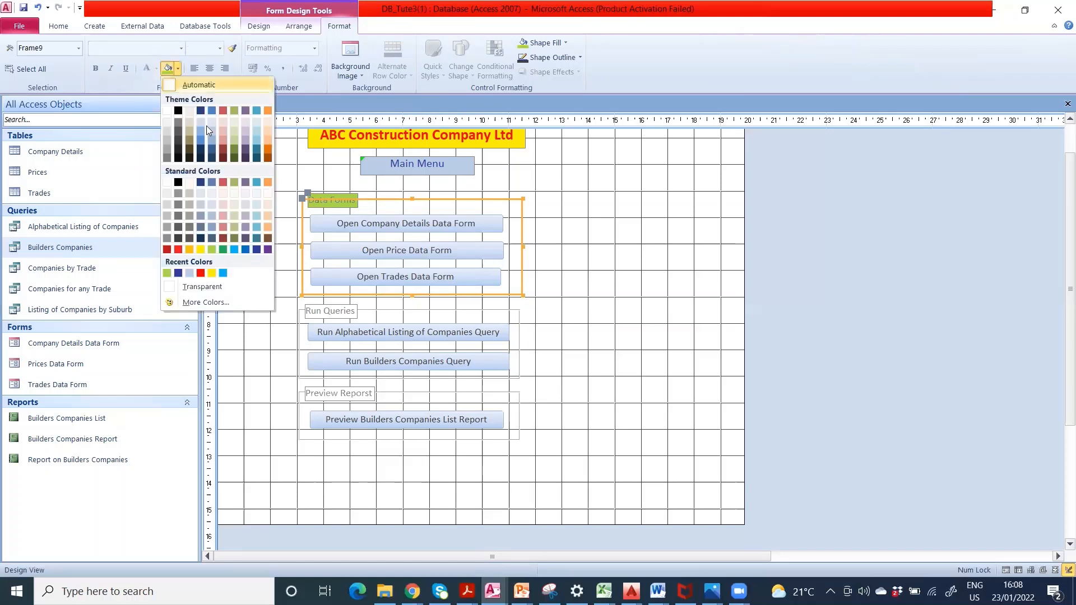
{"action": "left_click", "coordinate": [234, 194]}
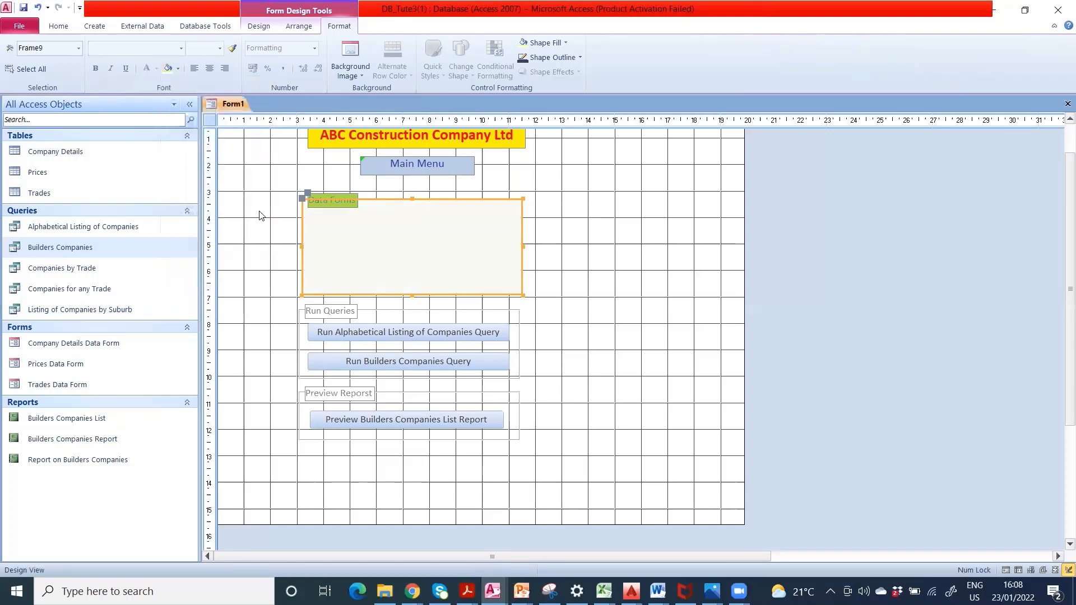
{"action": "left_click", "coordinate": [176, 69]}
{"action": "left_click", "coordinate": [191, 291]}
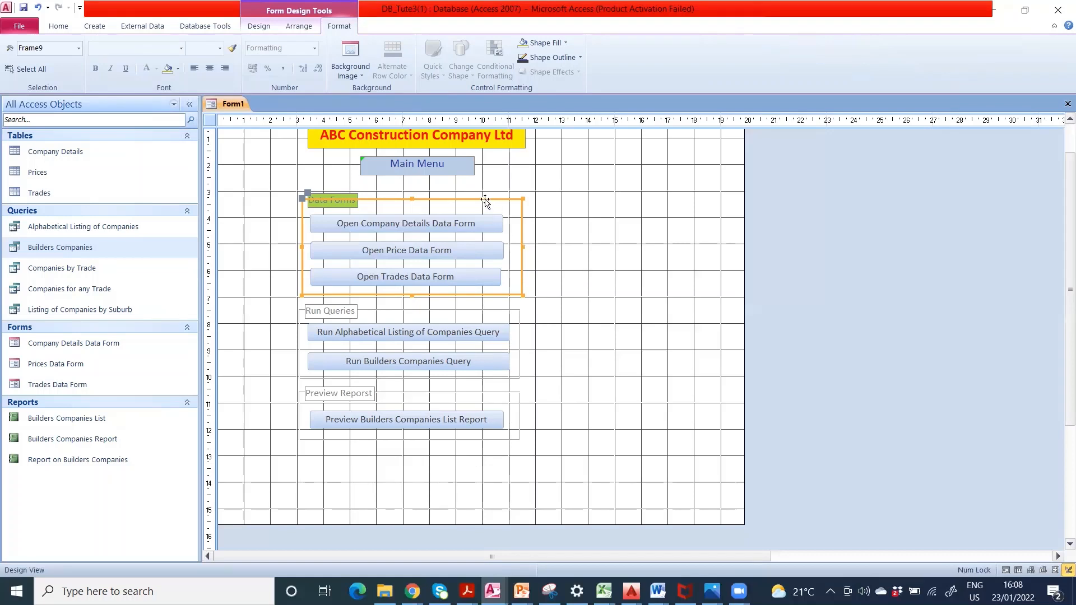
Give the Data Forms frame a very pale green shape fill and send it behind its three form buttons.
{"action": "left_click", "coordinate": [567, 42]}
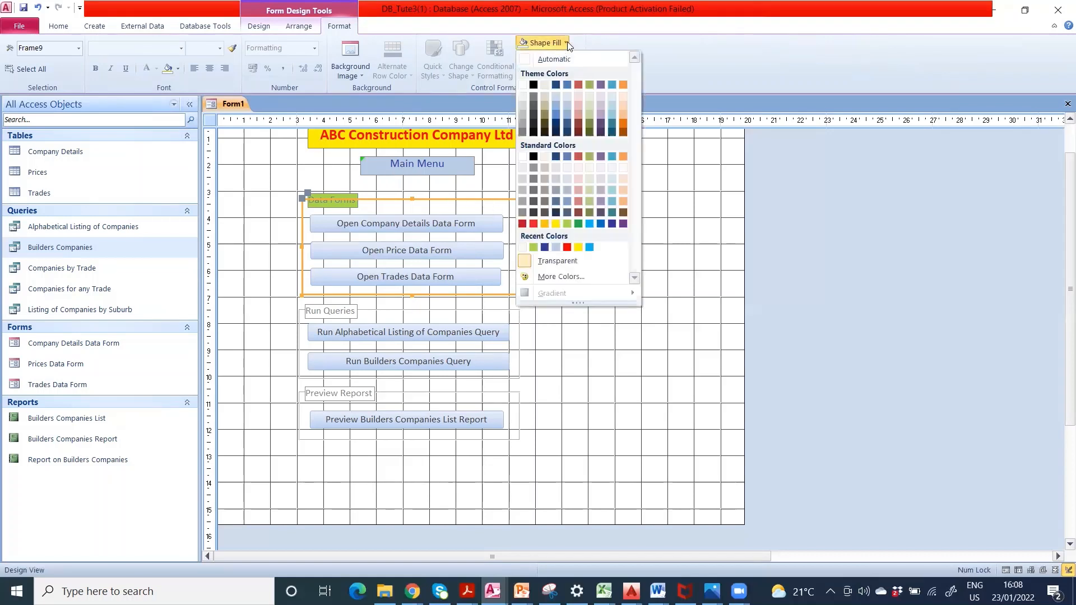
{"action": "left_click", "coordinate": [591, 168]}
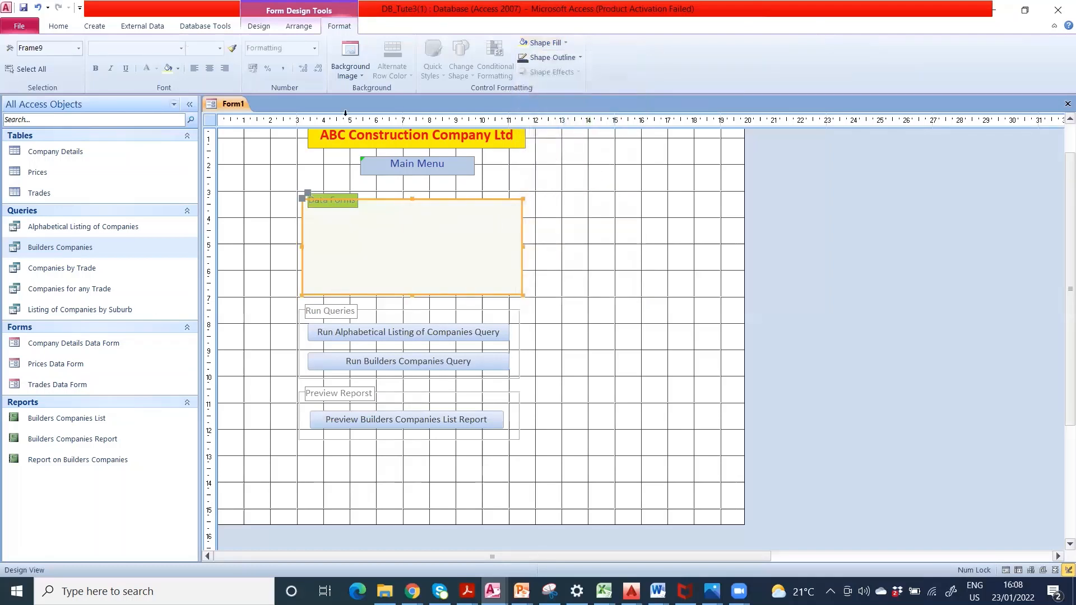
{"action": "left_click", "coordinate": [299, 25]}
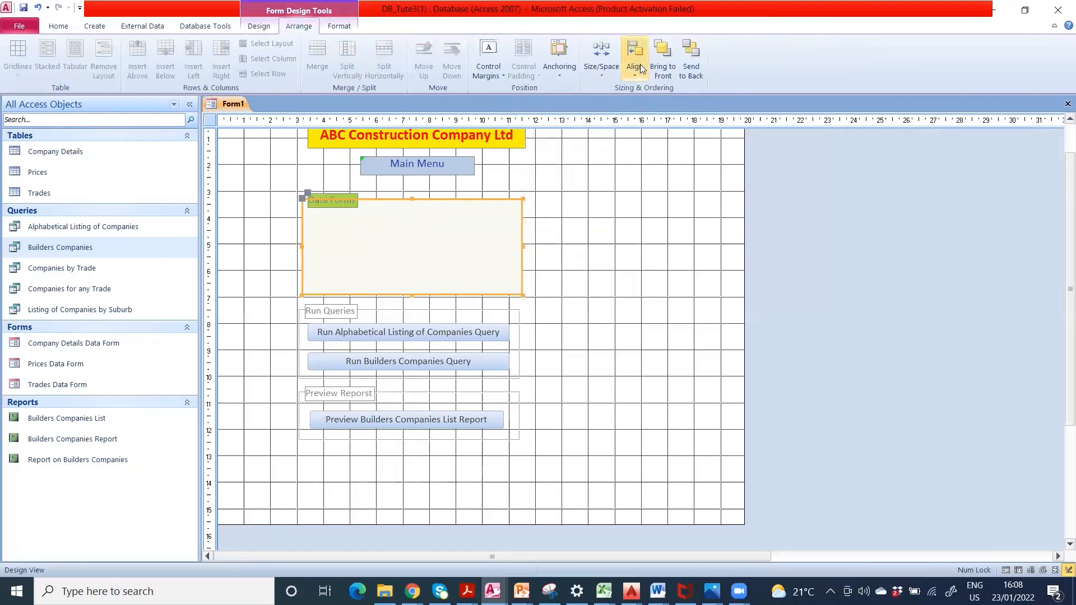
{"action": "left_click", "coordinate": [692, 67]}
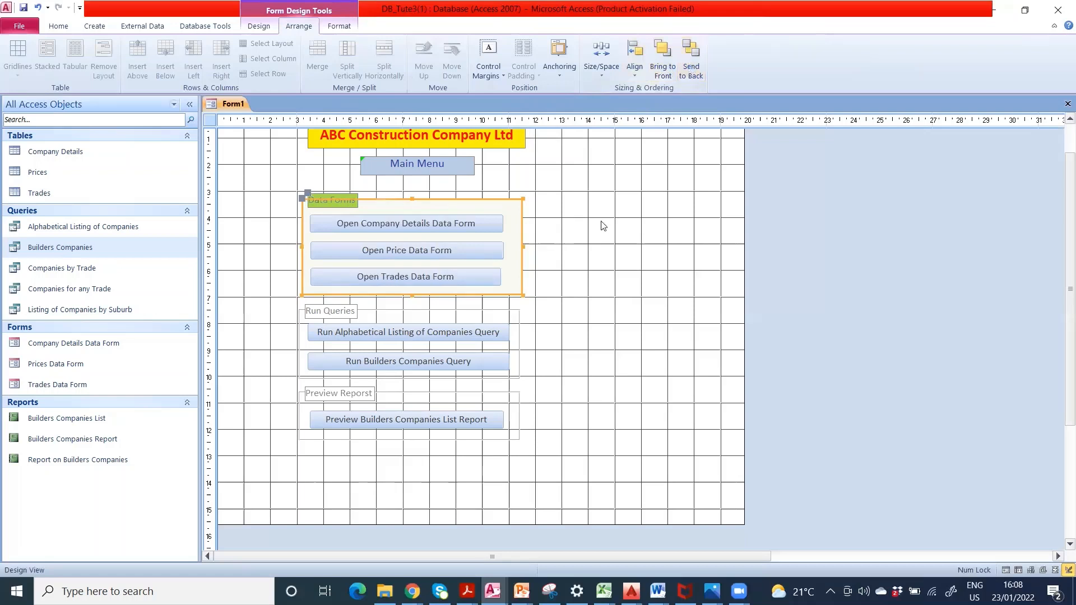
{"action": "left_click", "coordinate": [581, 247]}
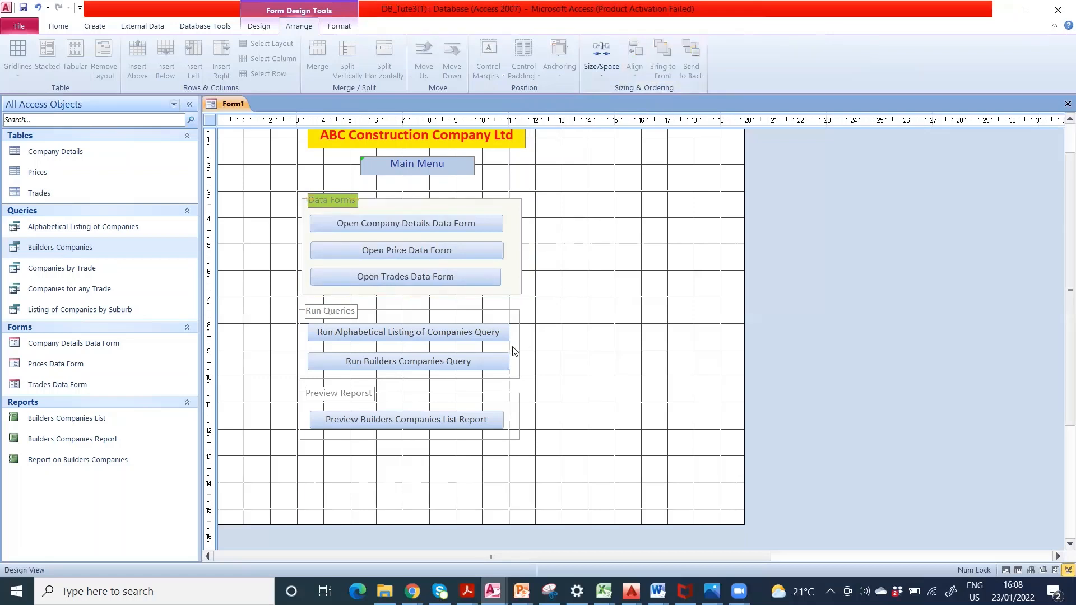
Give the Run Queries frame a light aqua shape fill and send it behind its two query buttons.
{"action": "left_click", "coordinate": [497, 311]}
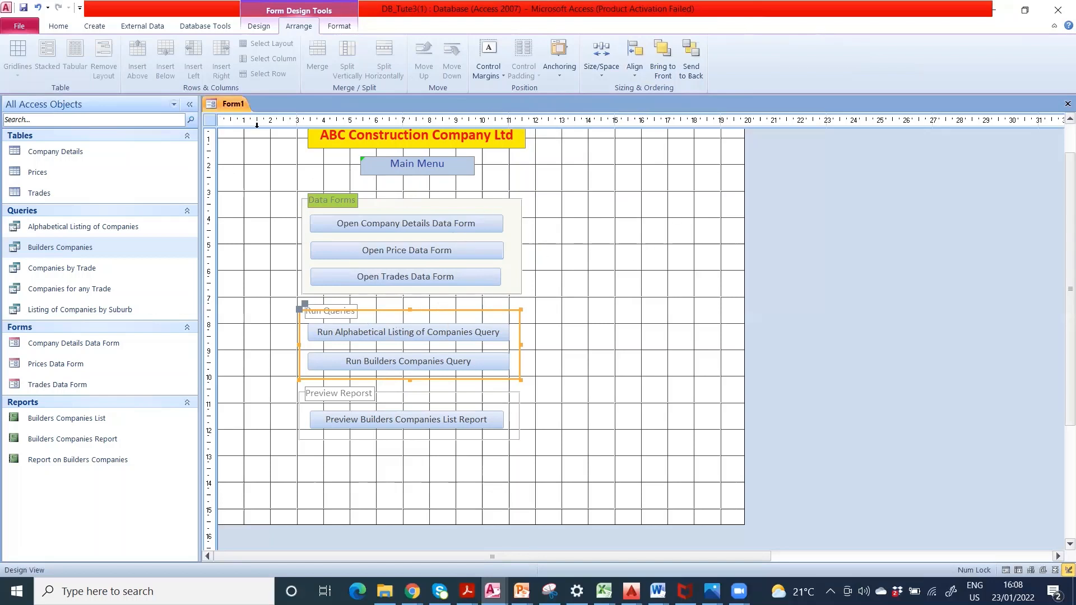
{"action": "left_click", "coordinate": [347, 26]}
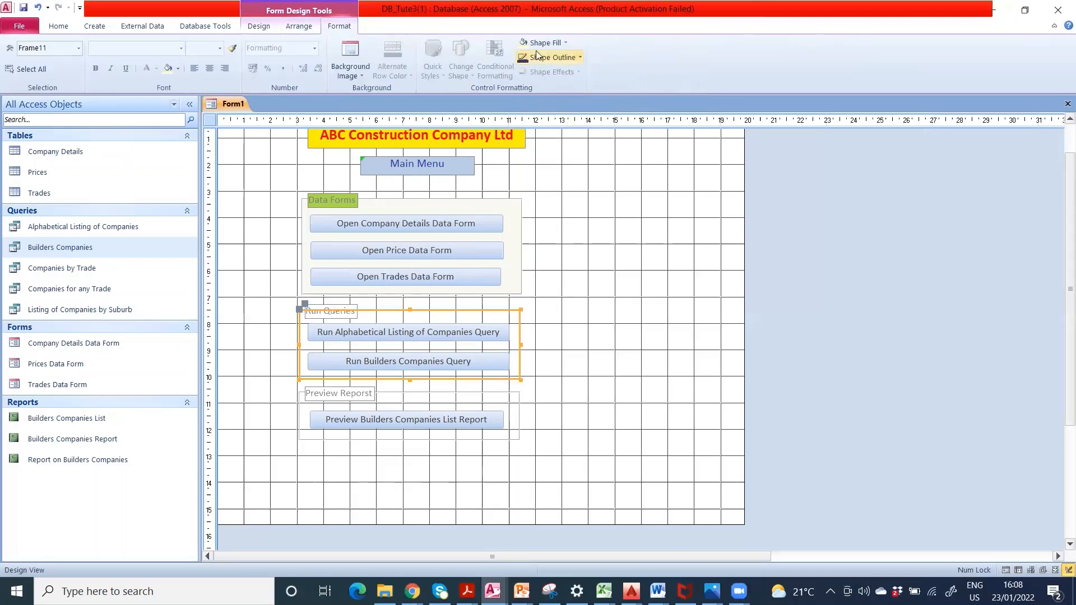
{"action": "left_click", "coordinate": [565, 43]}
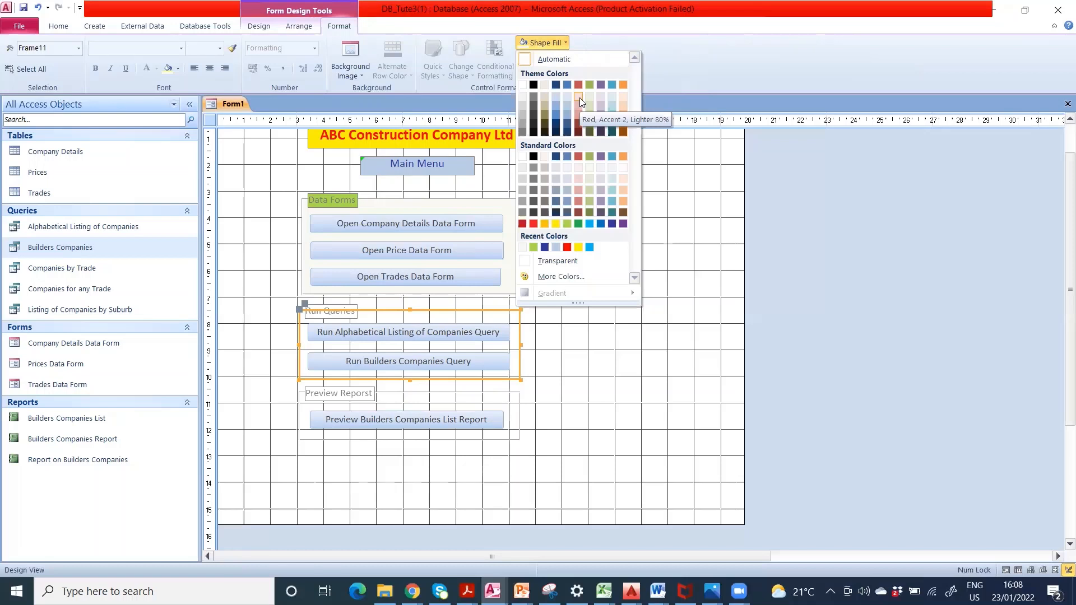
{"action": "left_click", "coordinate": [613, 96]}
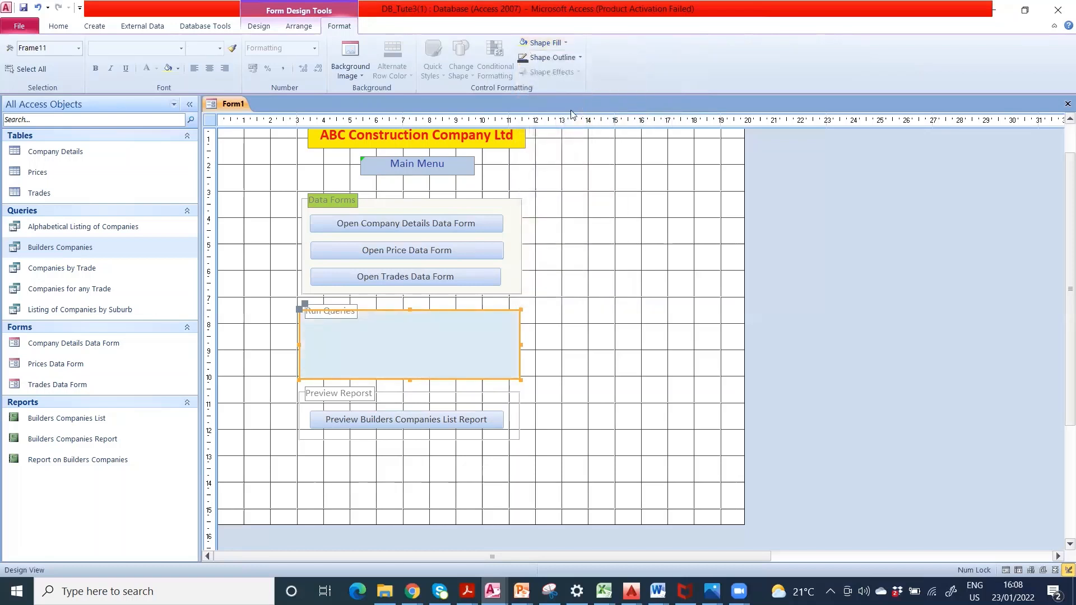
{"action": "left_click", "coordinate": [299, 26]}
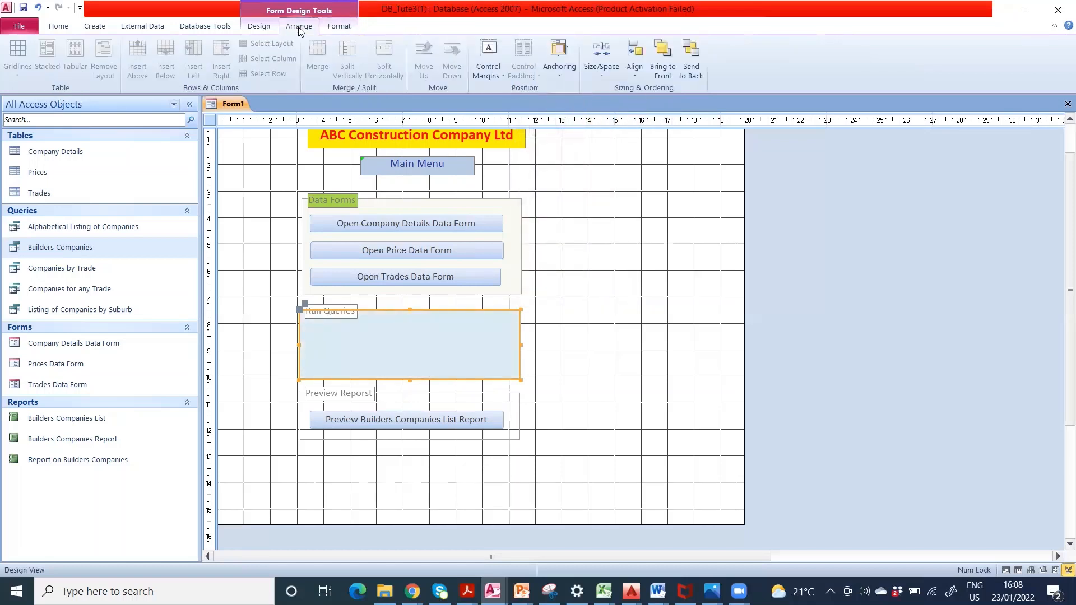
{"action": "left_click", "coordinate": [687, 63]}
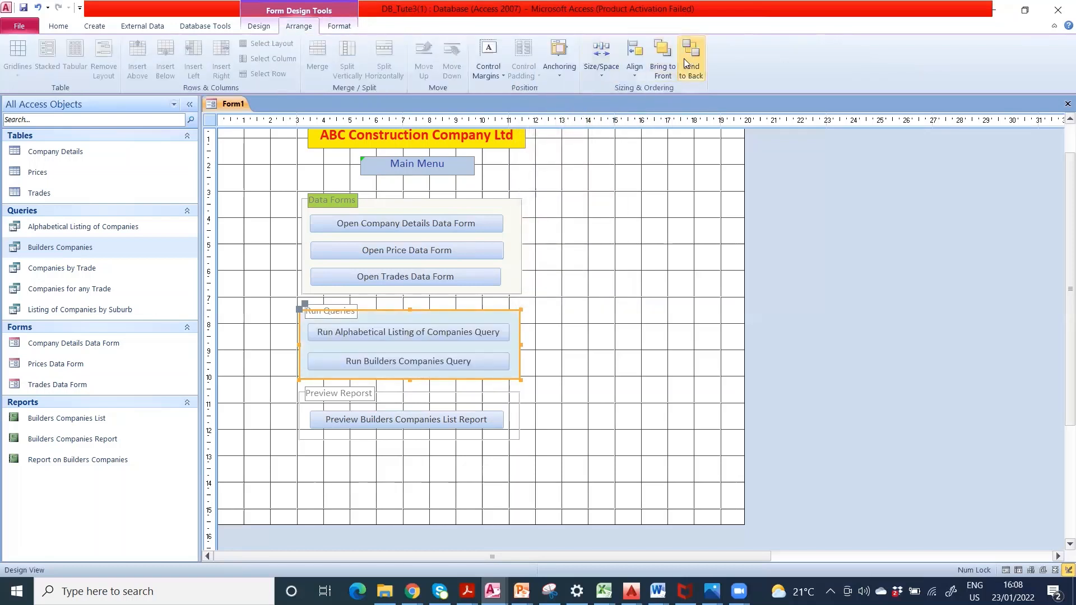
{"action": "left_click", "coordinate": [414, 401]}
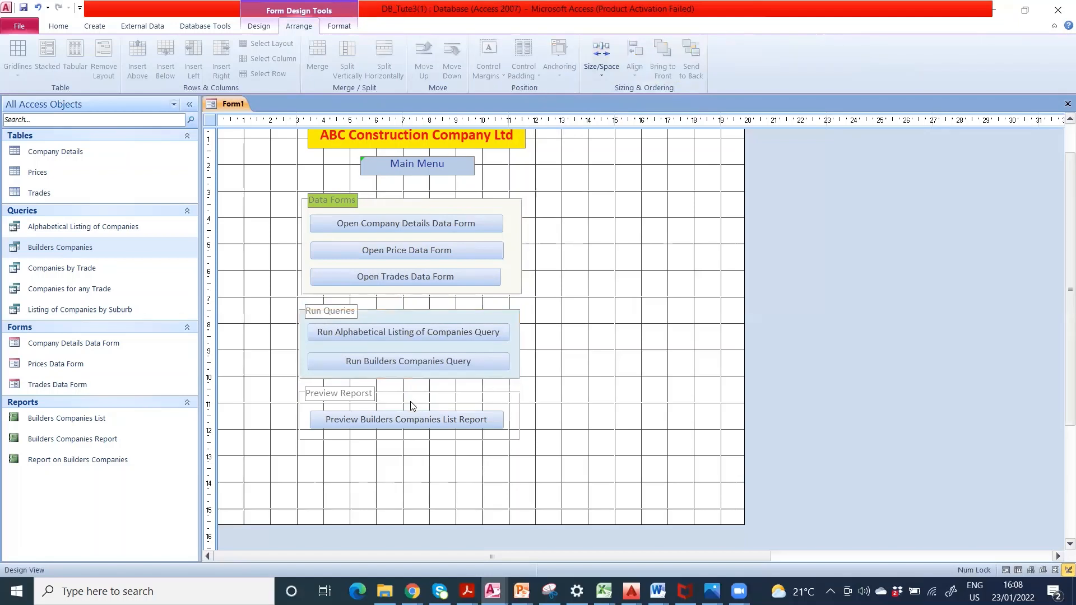
Set the Run Queries caption label's font color to red and its background to a very pale aqua.
{"action": "left_click", "coordinate": [356, 314]}
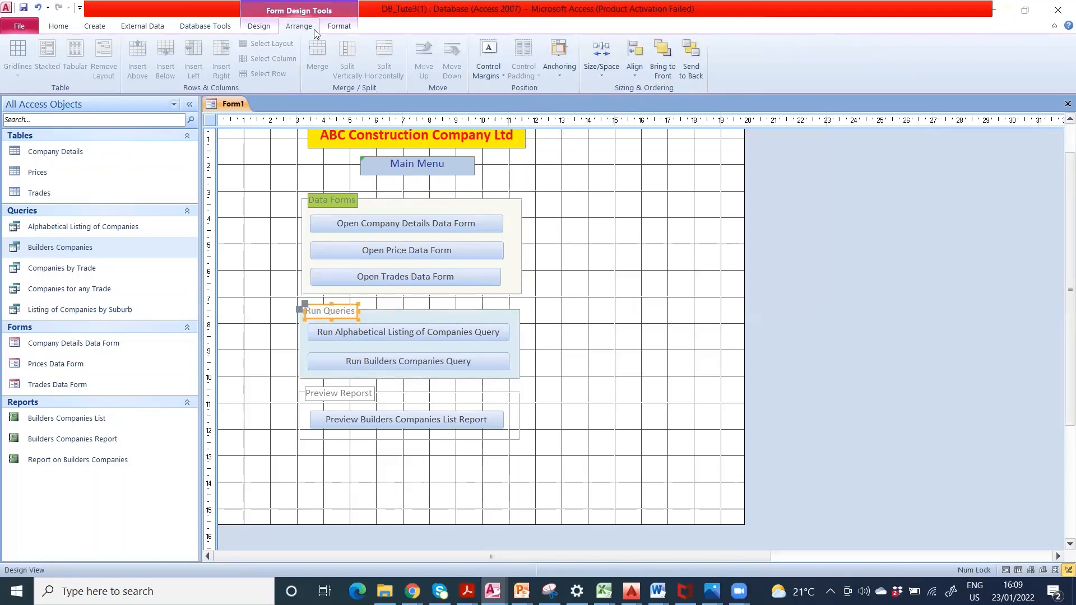
{"action": "left_click", "coordinate": [338, 27]}
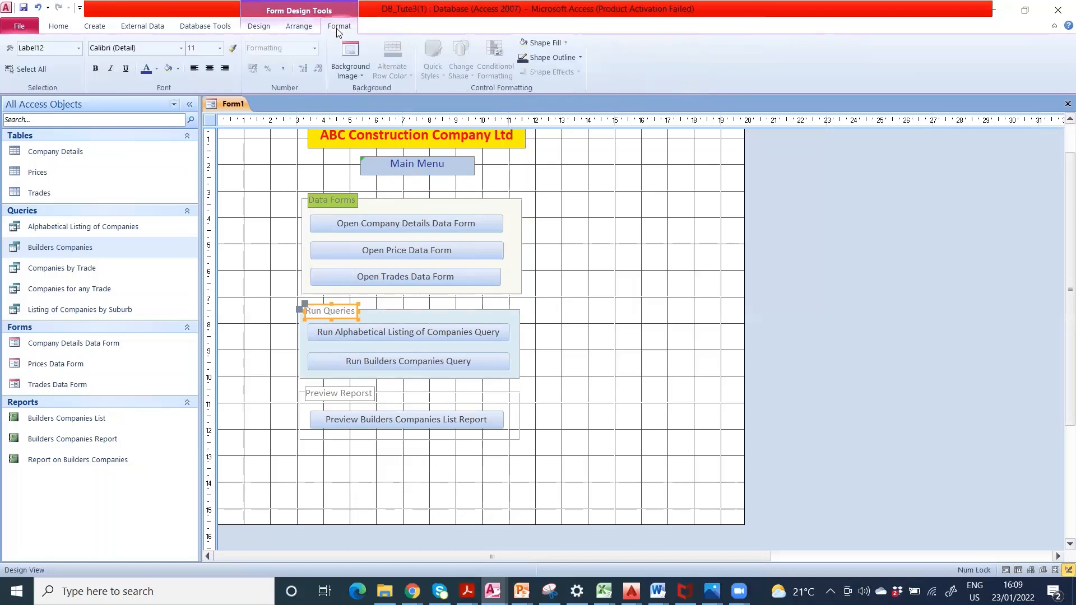
{"action": "left_click", "coordinate": [157, 68]}
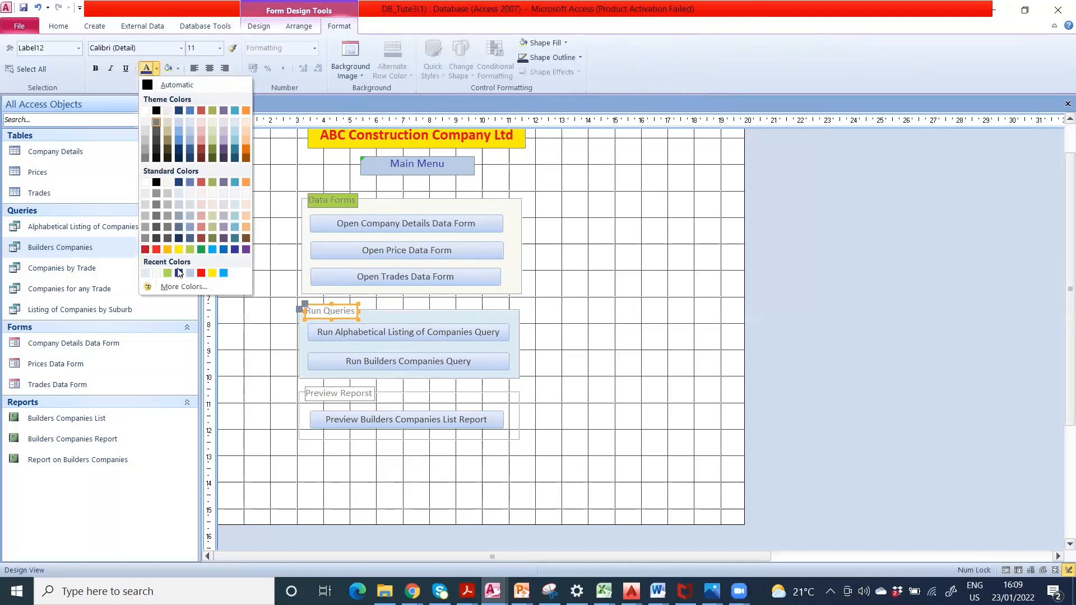
{"action": "left_click", "coordinate": [156, 250]}
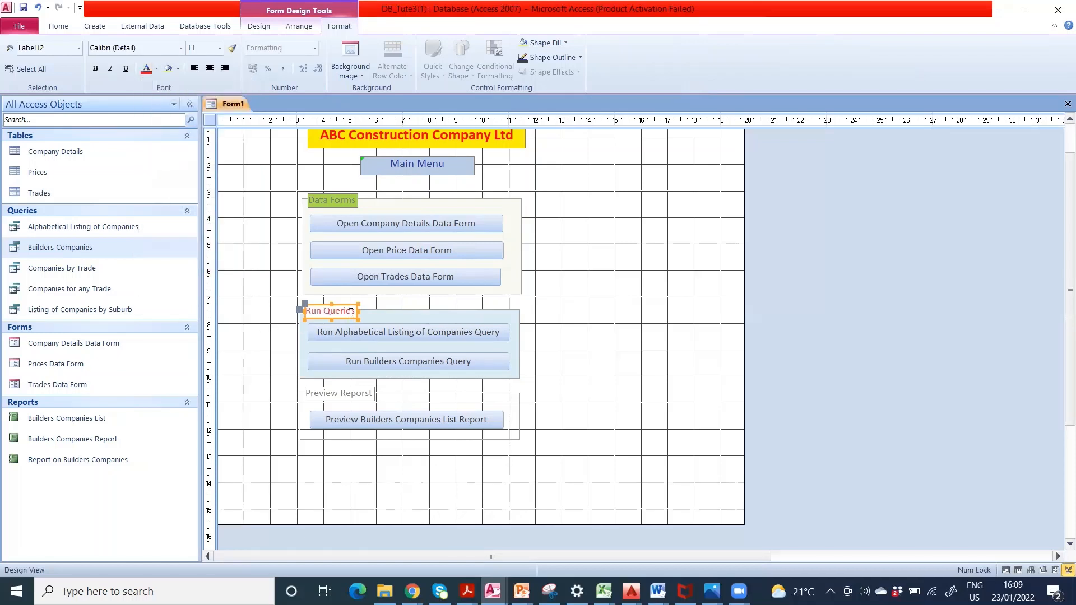
{"action": "left_click", "coordinate": [178, 68]}
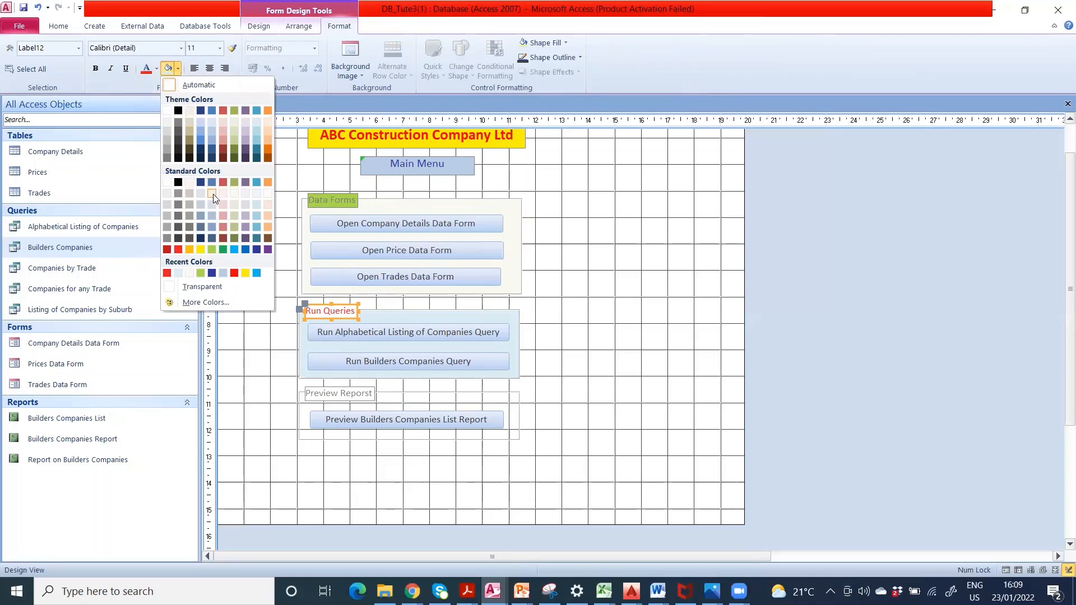
{"action": "left_click", "coordinate": [256, 193]}
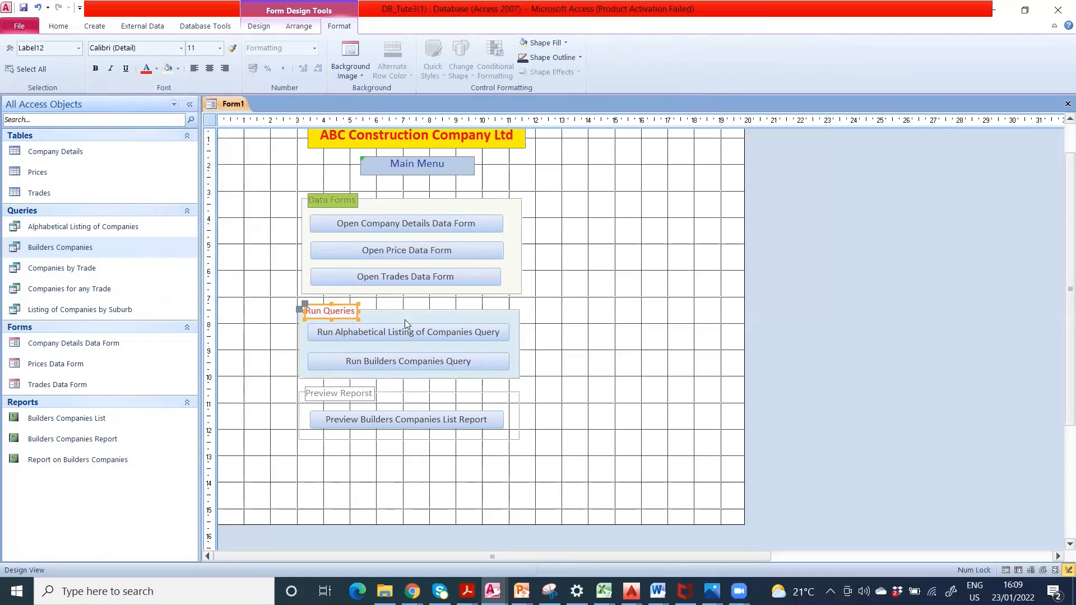
{"action": "left_click", "coordinate": [585, 341]}
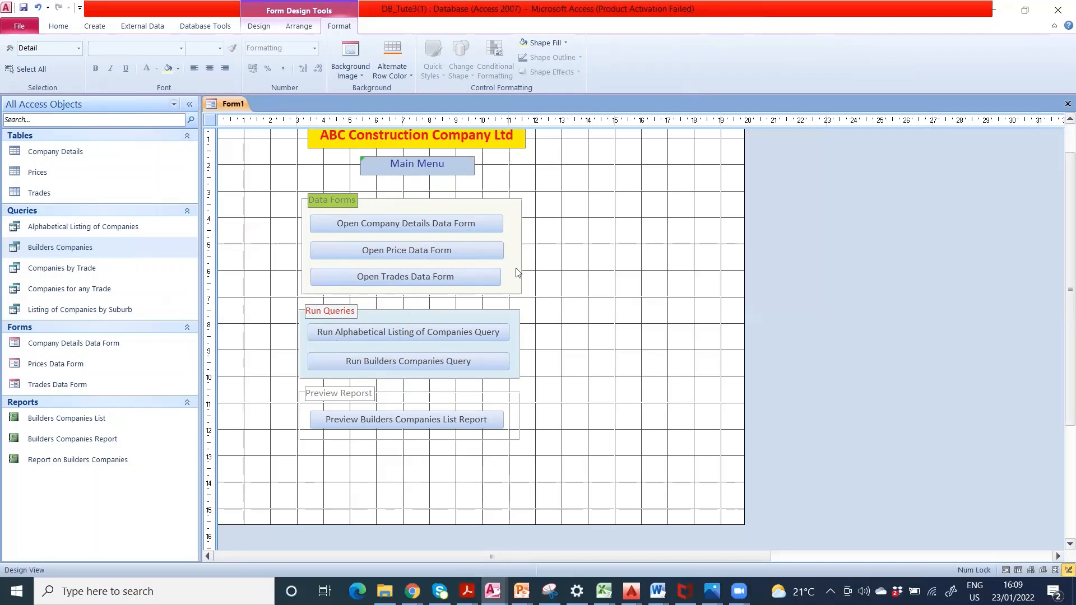
Color the Data Forms and Preview Reporst captions' text red, and fill the Preview Reporst caption's background with pale orange.
{"action": "left_click", "coordinate": [346, 203]}
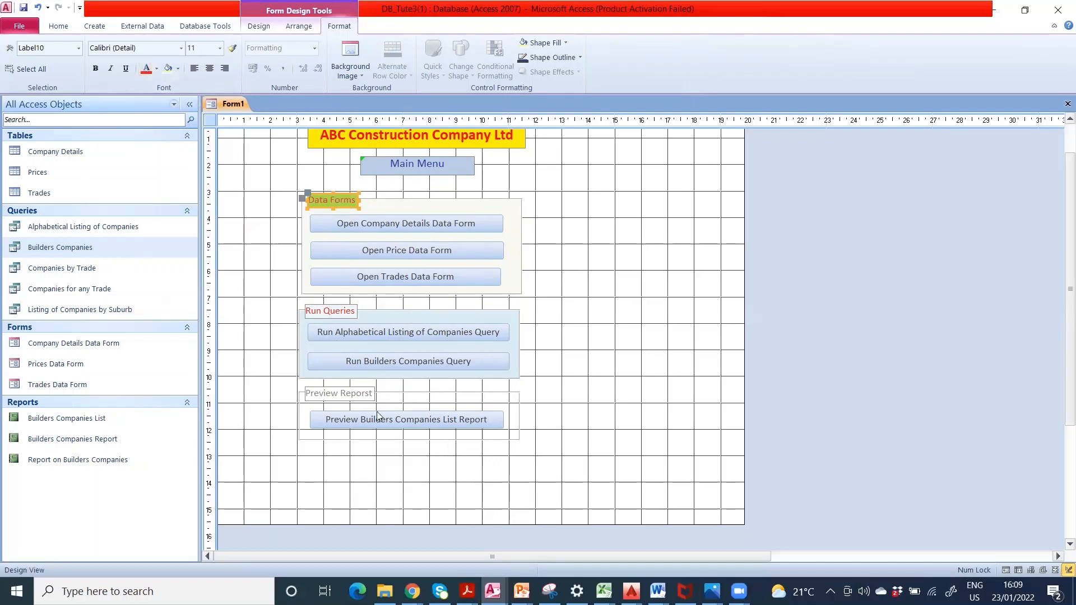
{"action": "left_click", "coordinate": [347, 394]}
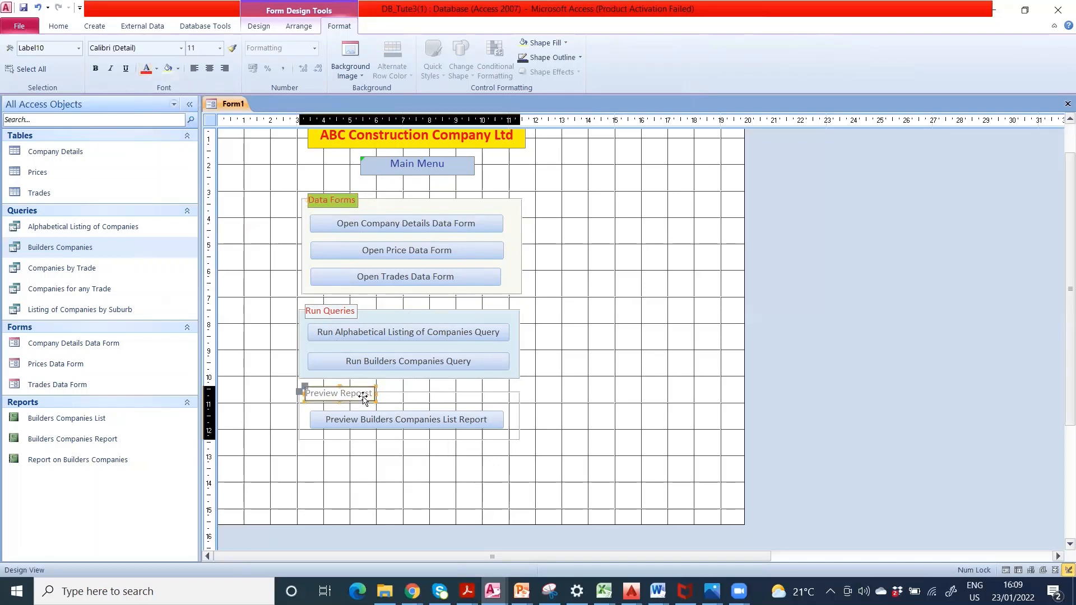
{"action": "left_click", "coordinate": [178, 70]}
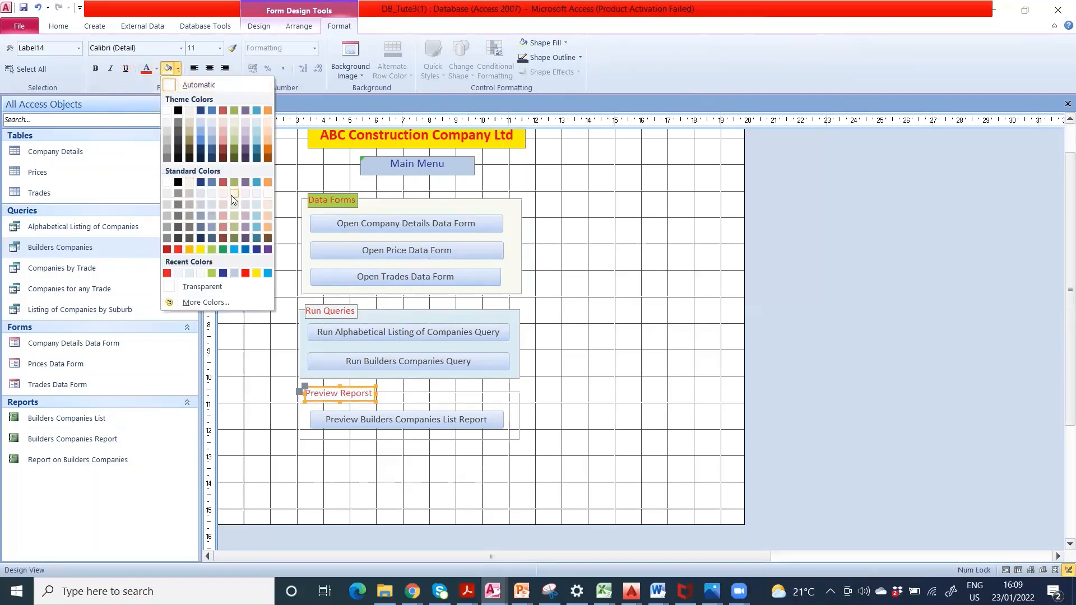
{"action": "left_click", "coordinate": [267, 204]}
Give the Preview Reporst frame a pale orange shape fill and send it behind its report button.
{"action": "left_click", "coordinate": [426, 397]}
{"action": "left_click", "coordinate": [426, 394]}
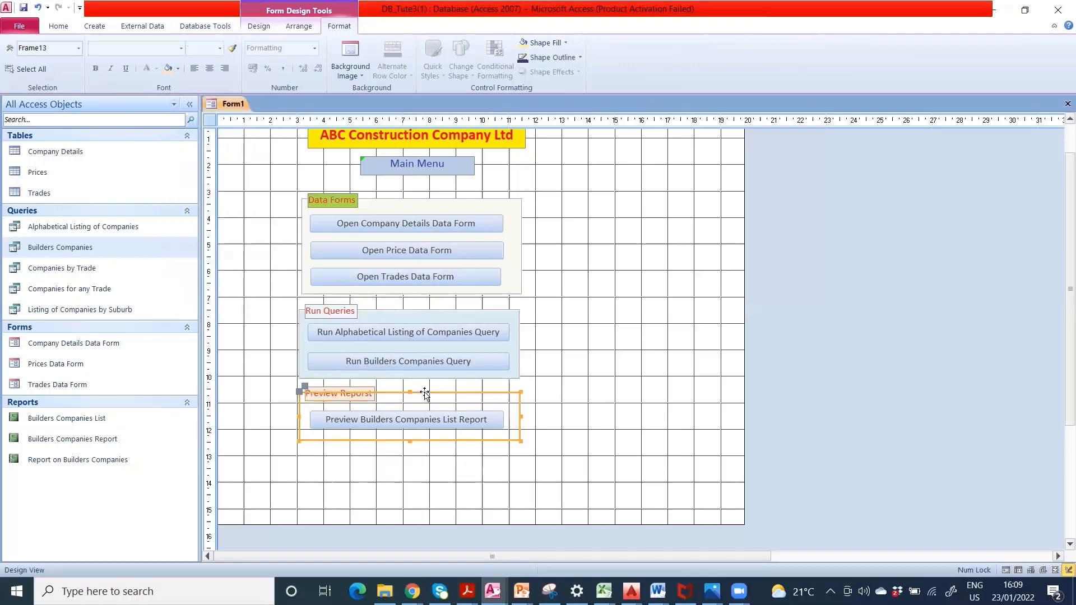
{"action": "left_click", "coordinate": [567, 44]}
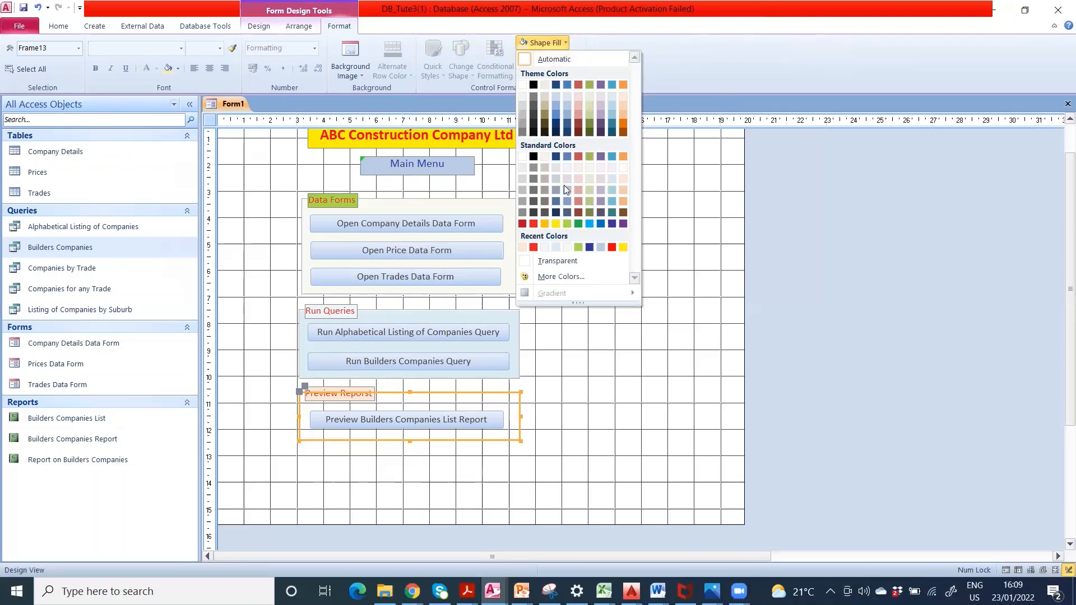
{"action": "left_click", "coordinate": [622, 178]}
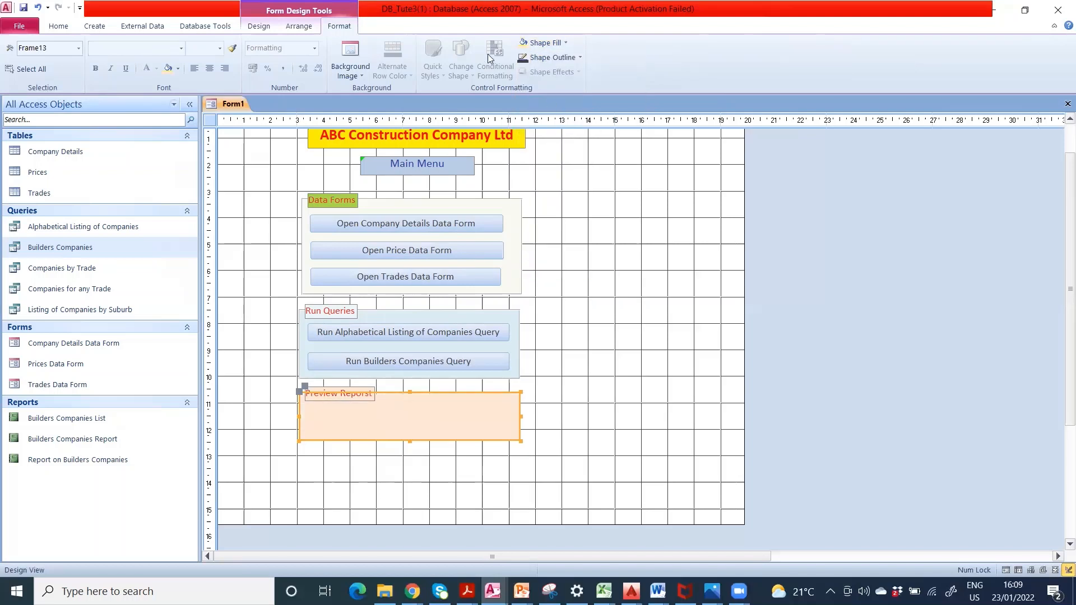
{"action": "left_click", "coordinate": [299, 26]}
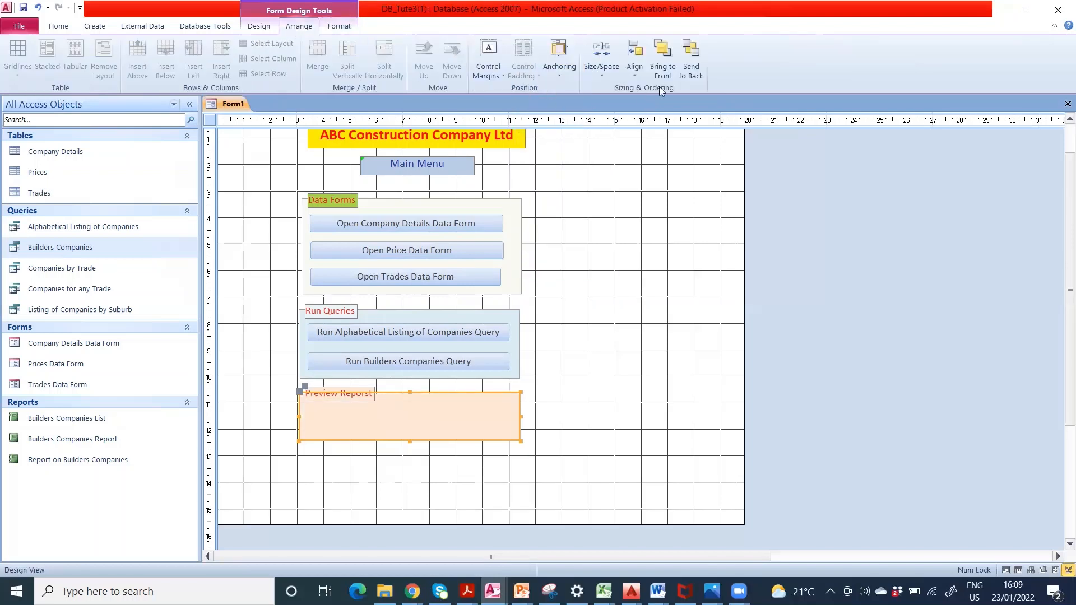
{"action": "left_click", "coordinate": [692, 55]}
{"action": "left_click", "coordinate": [613, 349]}
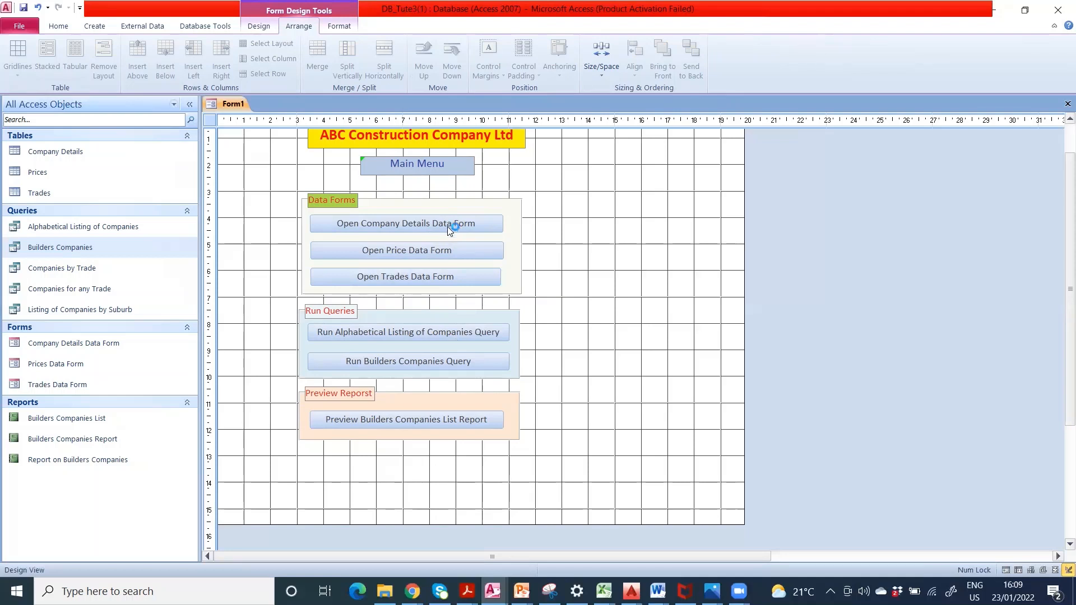
Show the menu in Form View and test its company details button, closing the opened form with its Close Form button.
{"action": "left_click", "coordinate": [261, 25]}
{"action": "left_click", "coordinate": [19, 78]}
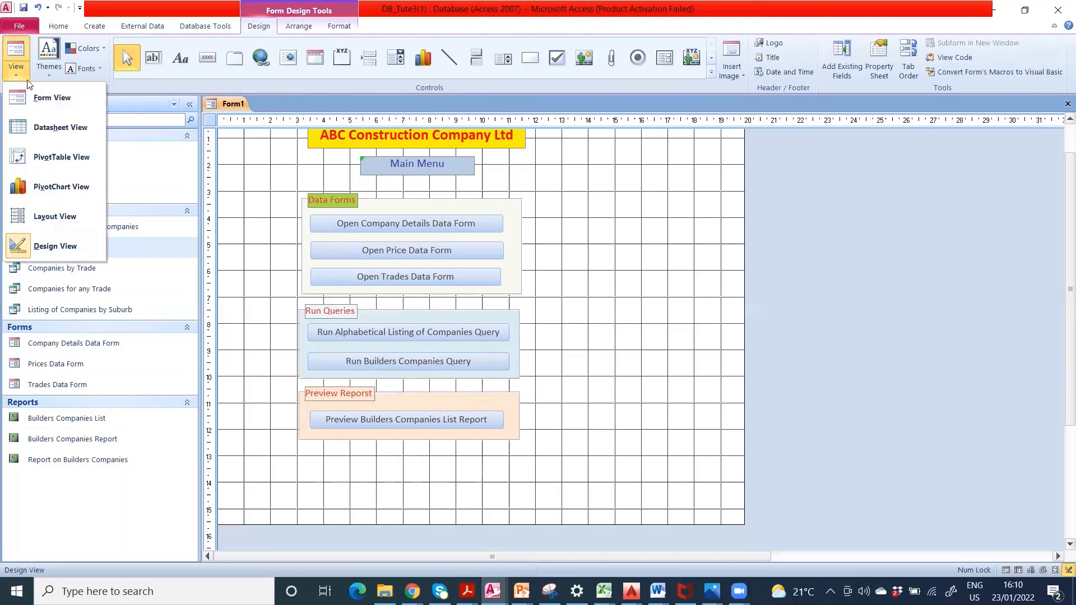
{"action": "left_click", "coordinate": [17, 52]}
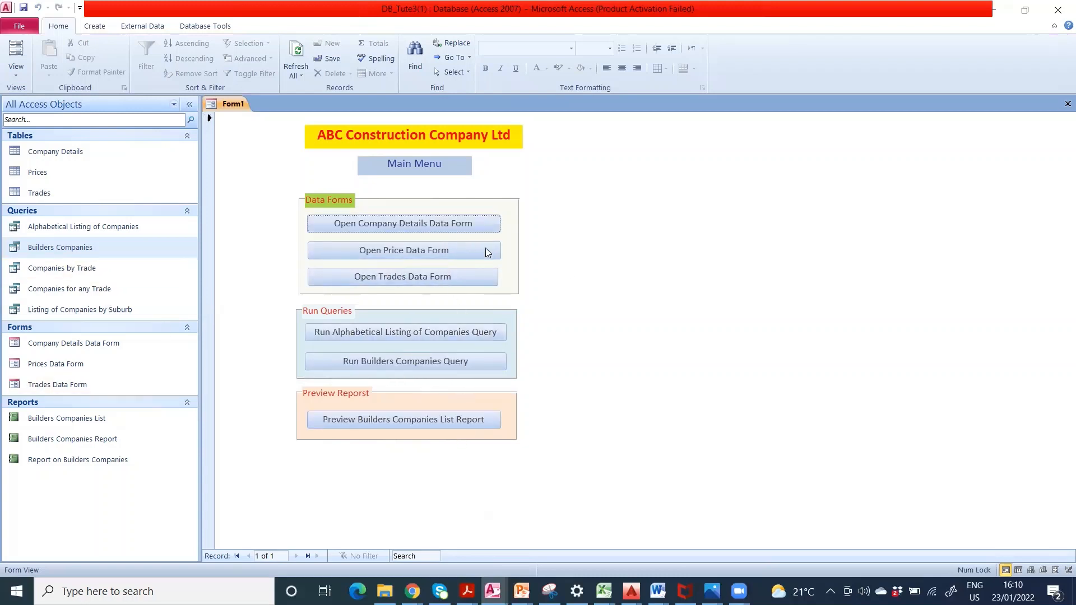
{"action": "left_click", "coordinate": [433, 224]}
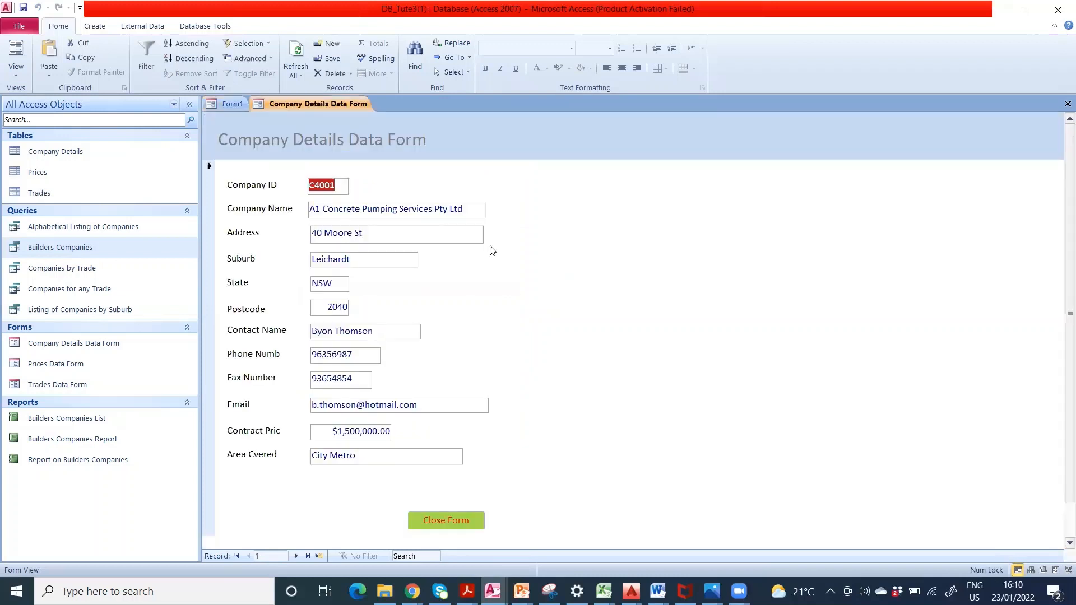
{"action": "left_click", "coordinate": [459, 521]}
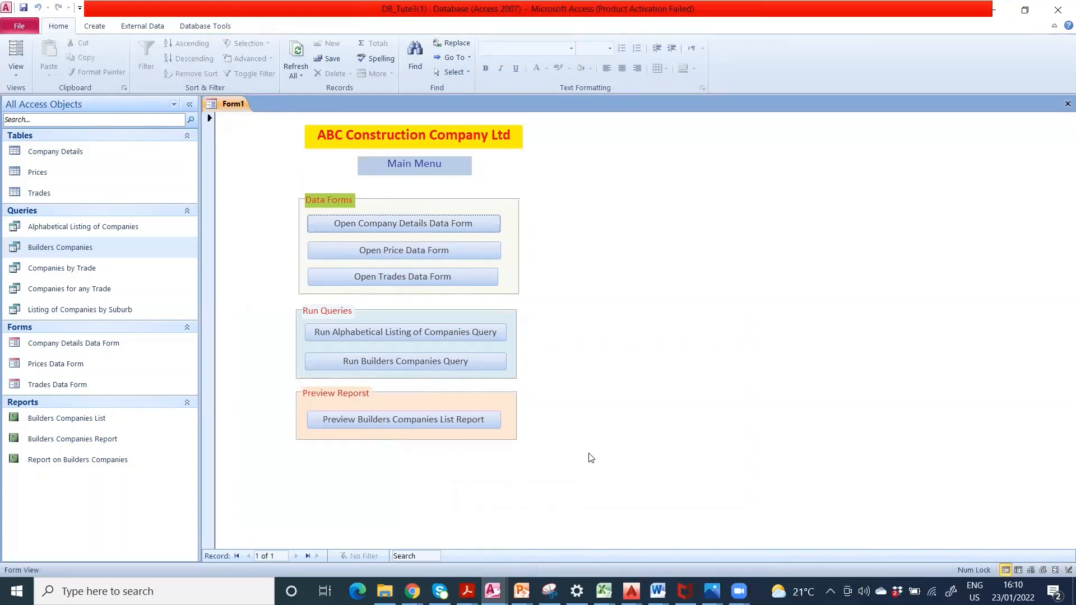
Open the Prices Data Form from the menu, change it to Design View, and extend its Detail section to about 6.8 cm high.
{"action": "left_click", "coordinate": [408, 254]}
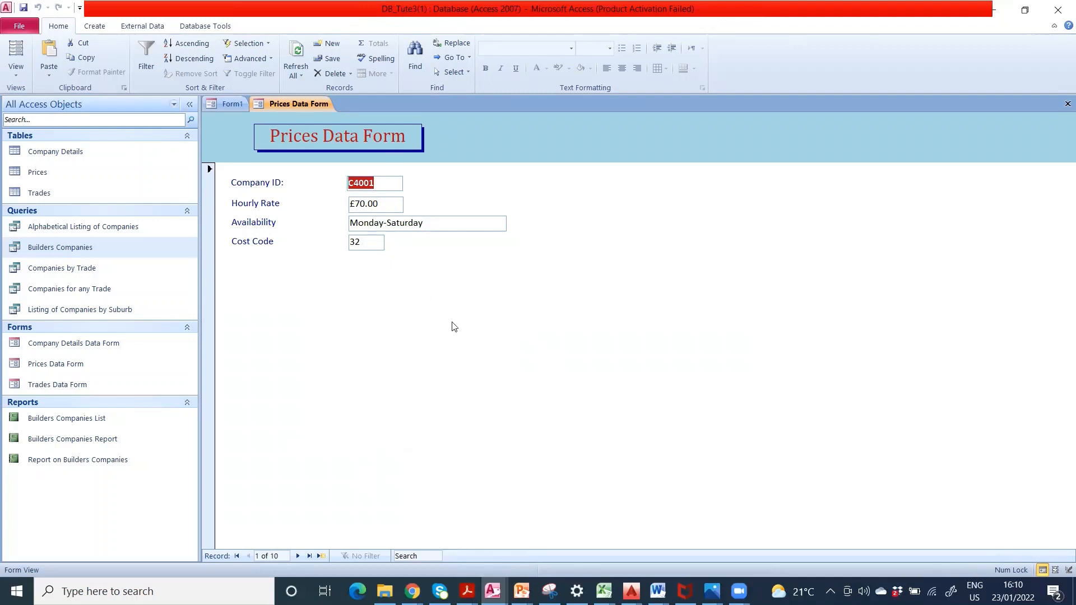
{"action": "left_click", "coordinate": [17, 74]}
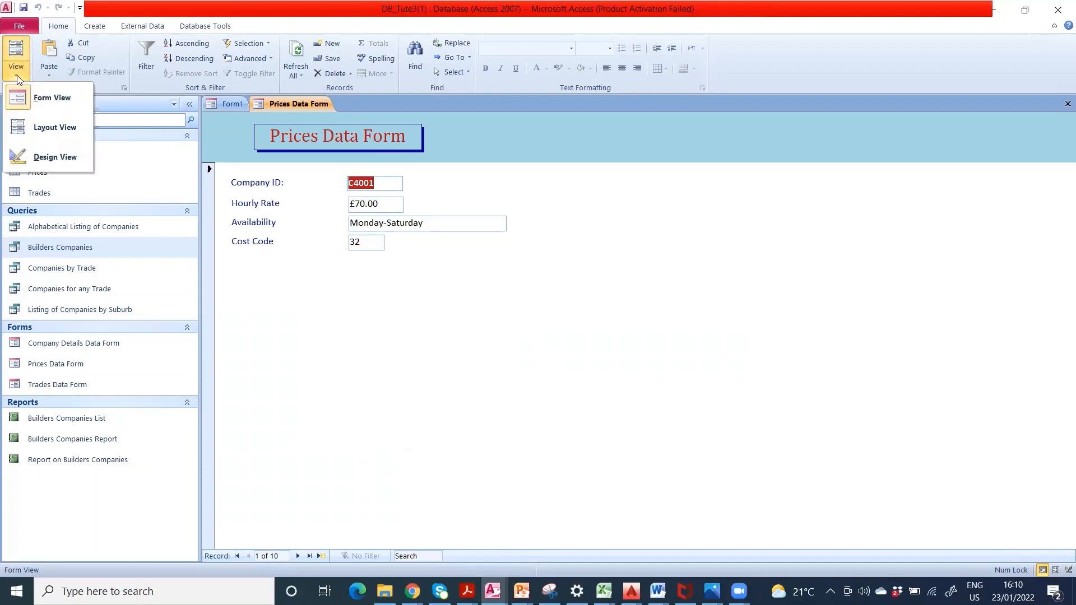
{"action": "left_click", "coordinate": [54, 159]}
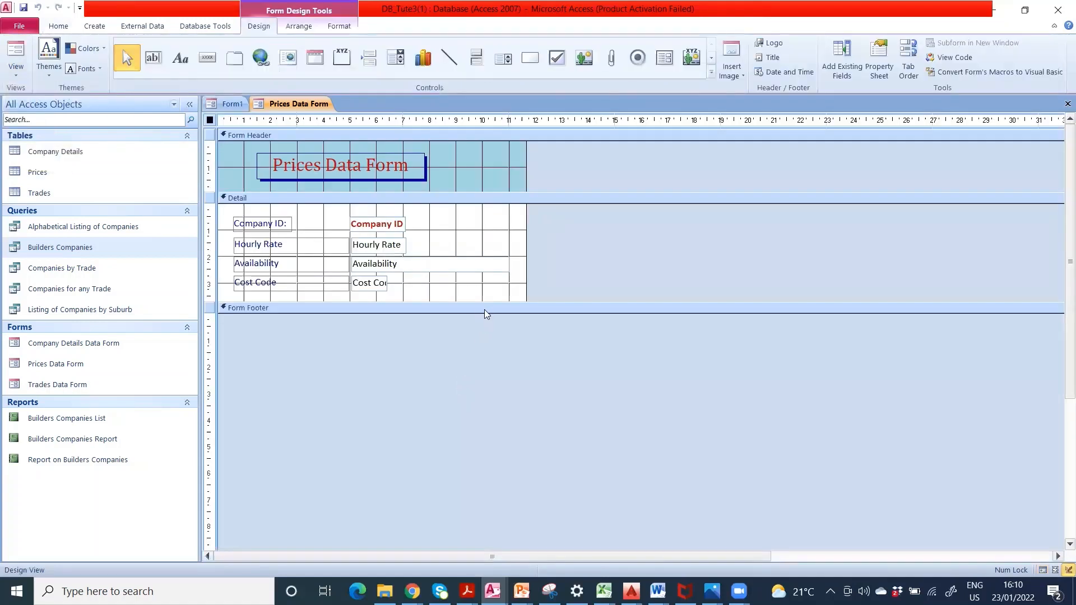
{"action": "left_click_drag", "start_coordinate": [487, 302], "coordinate": [504, 385]}
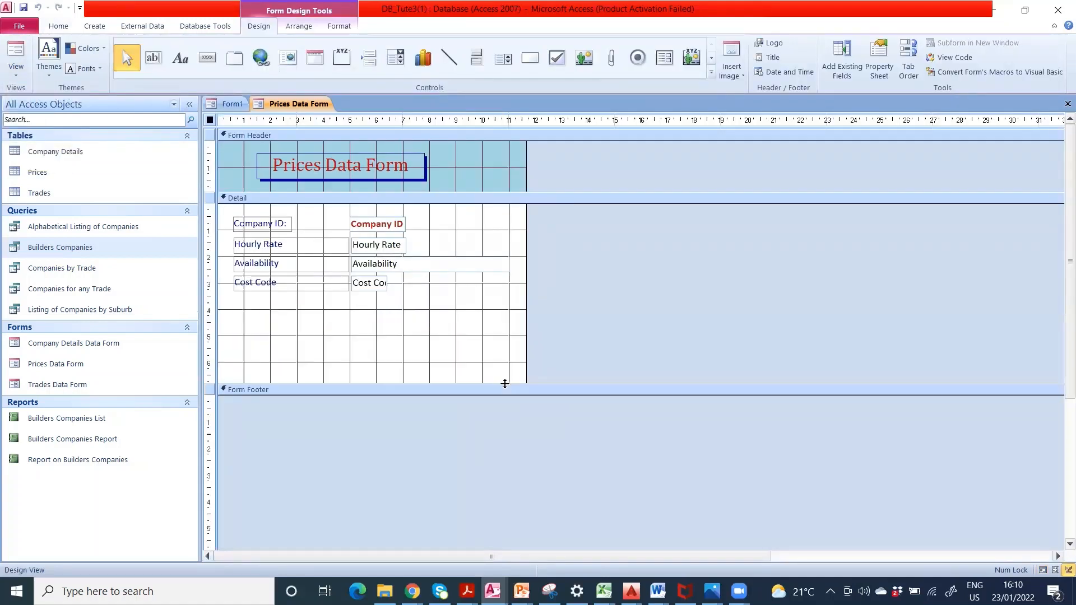
Add a command button with the Close Form action and the text Close Form below the Prices Data Form's fields, and test it in Form View.
{"action": "left_click", "coordinate": [207, 58]}
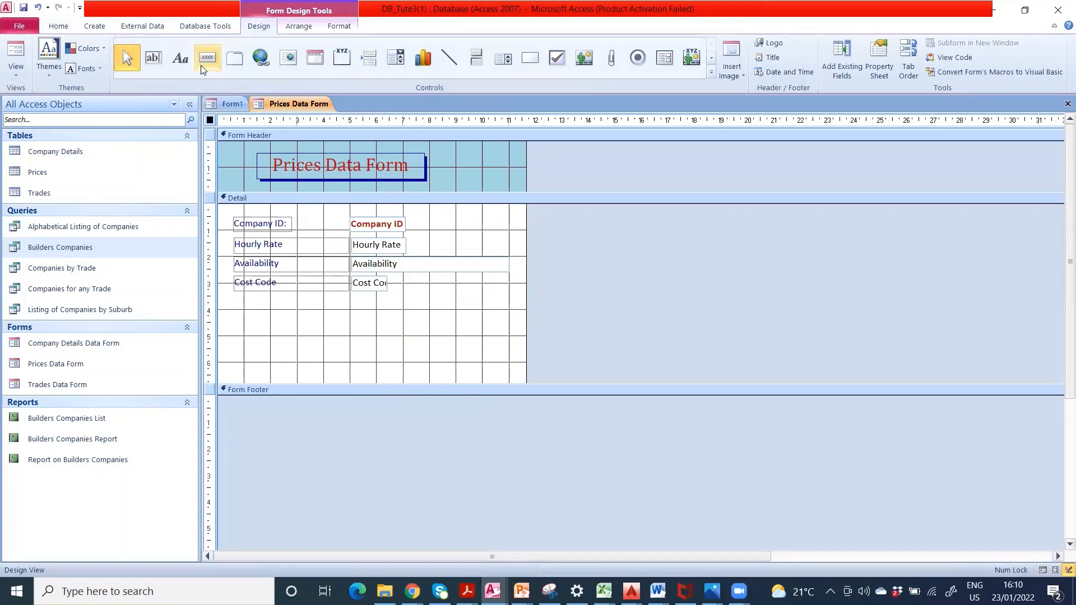
{"action": "left_click_drag", "start_coordinate": [398, 327], "coordinate": [474, 348]}
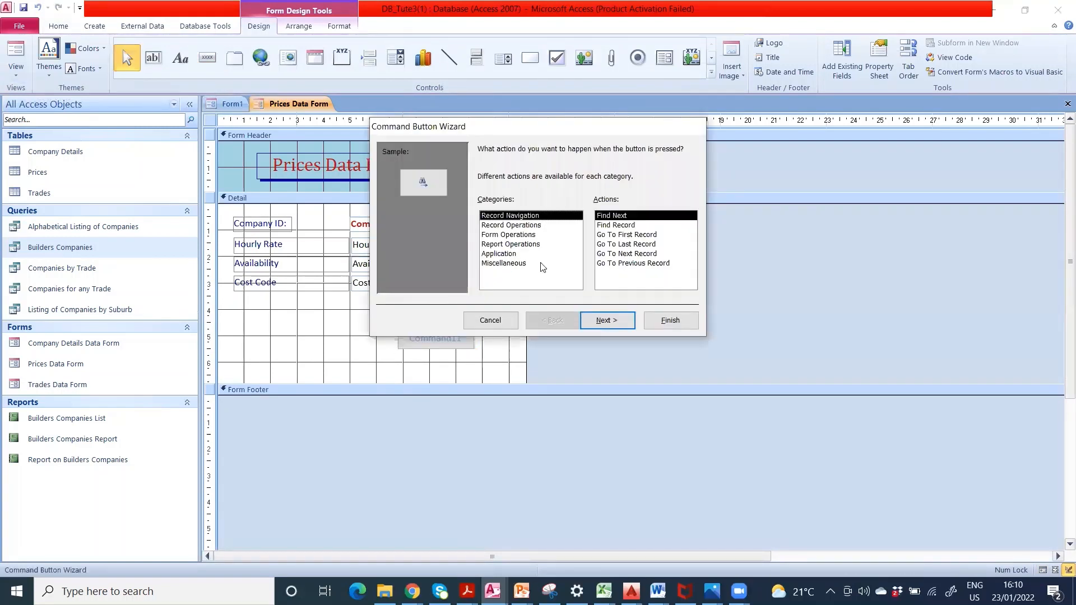
{"action": "left_click", "coordinate": [525, 236]}
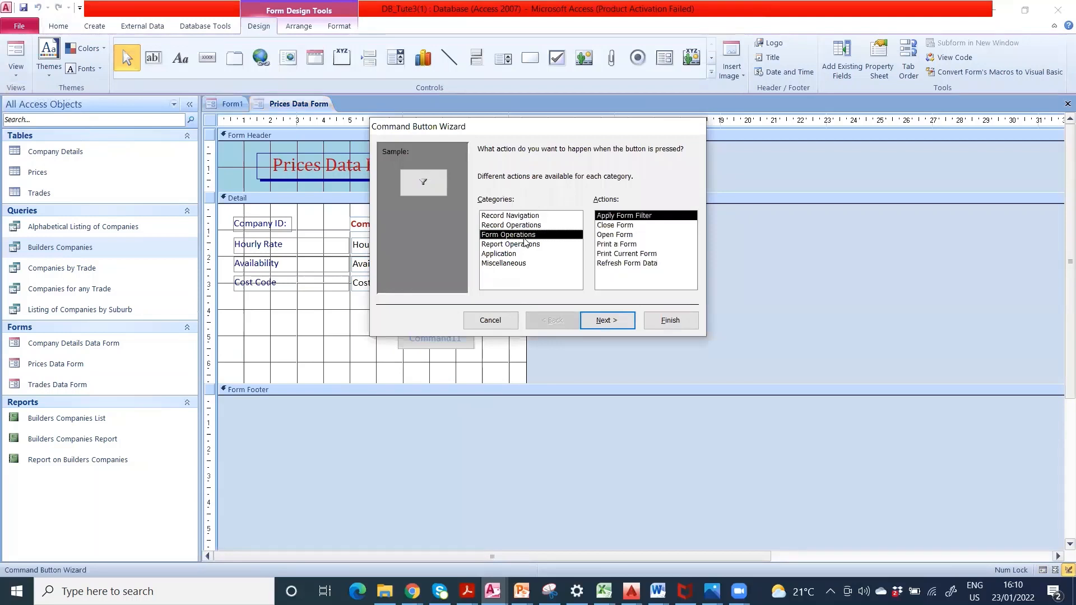
{"action": "left_click", "coordinate": [624, 226]}
{"action": "left_click", "coordinate": [607, 320]}
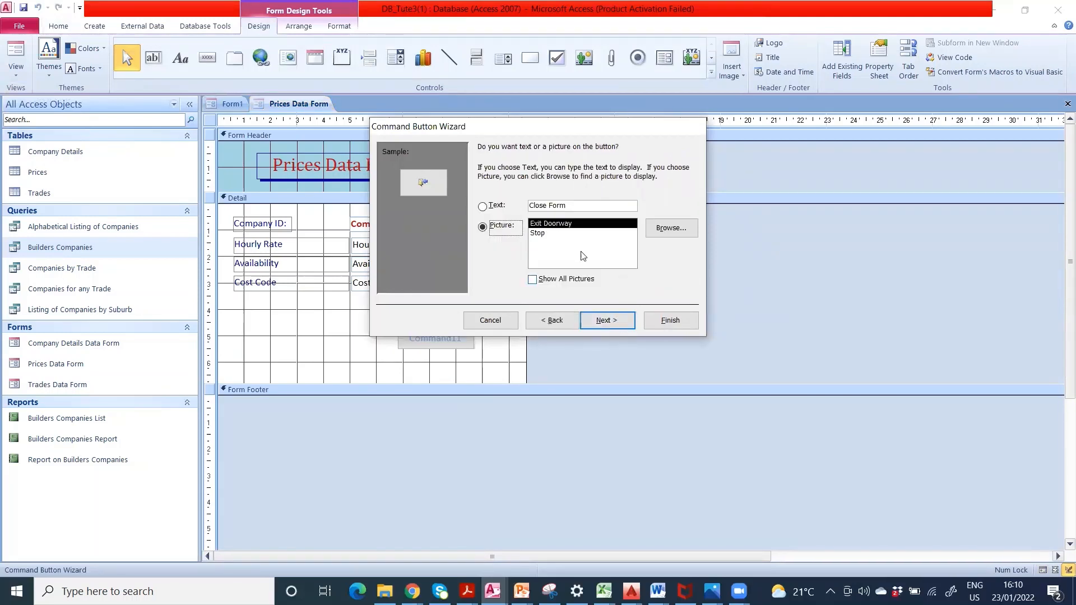
{"action": "left_click", "coordinate": [500, 211]}
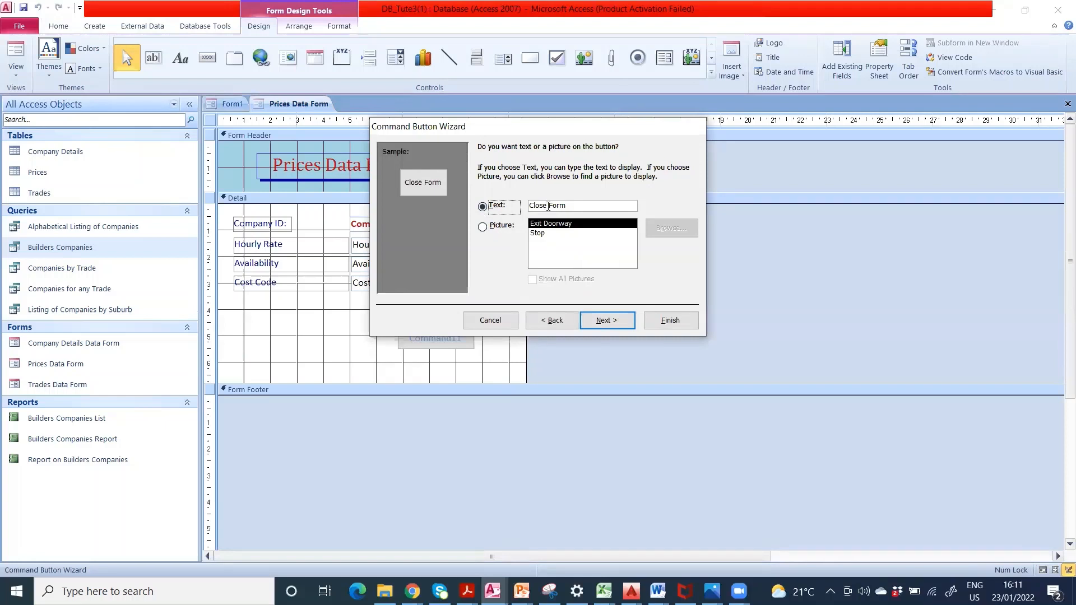
{"action": "left_click", "coordinate": [660, 324]}
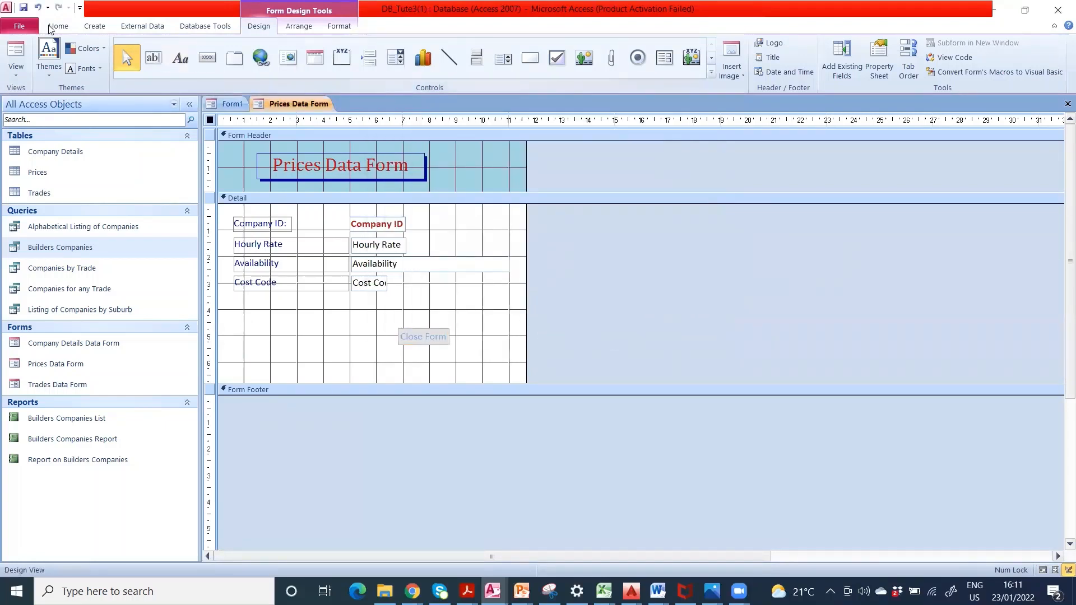
{"action": "left_click", "coordinate": [23, 56]}
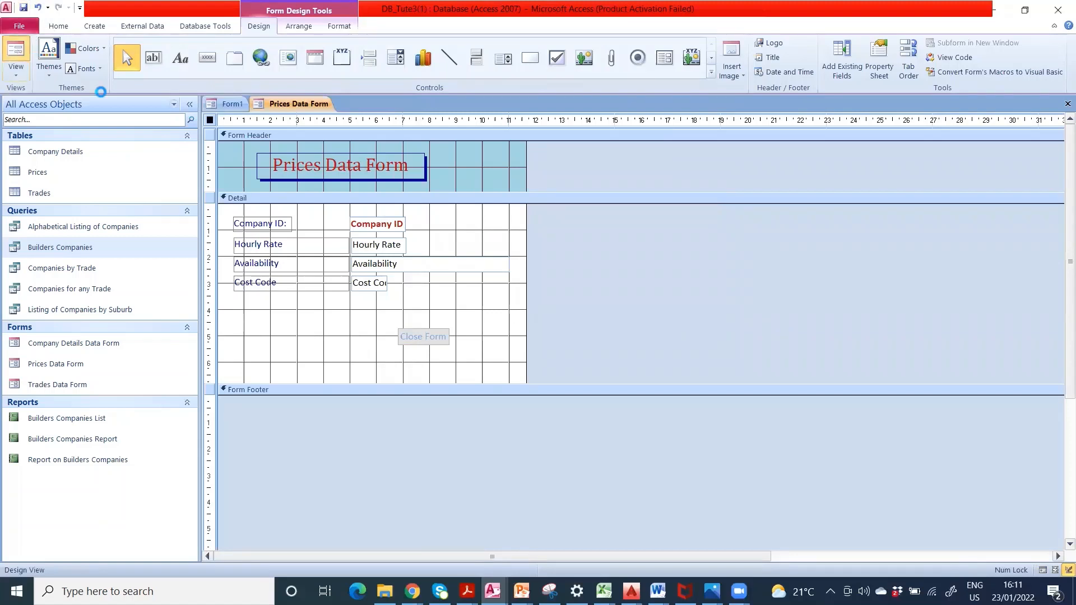
{"action": "left_click", "coordinate": [421, 297]}
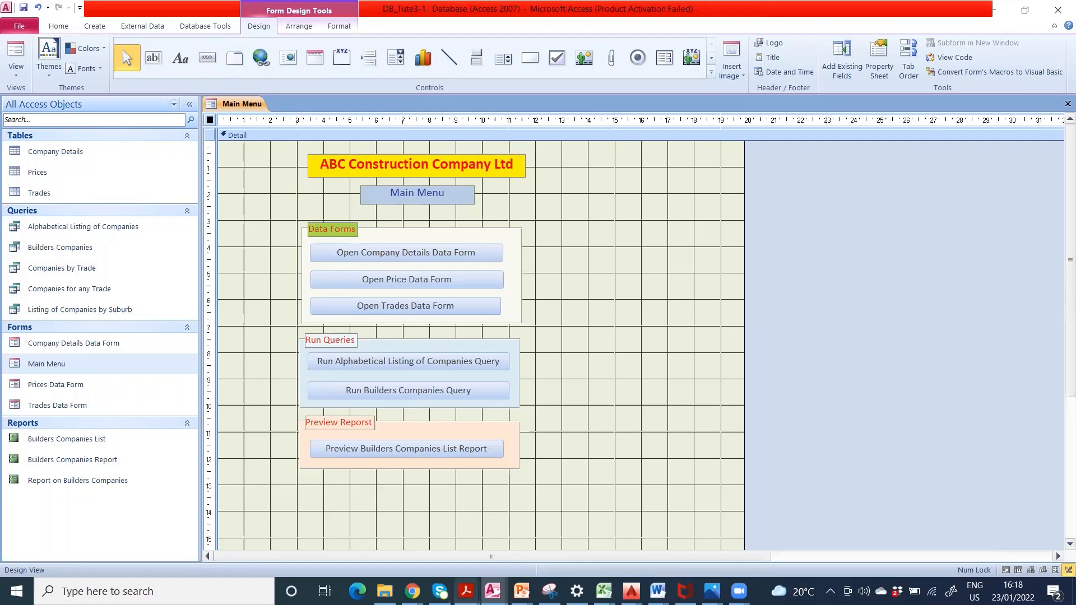
Add a Quit Application command button labelled Quit Database below the Main Menu's Preview Reporst frame, and show the menu in Form View.
{"action": "left_click", "coordinate": [207, 57]}
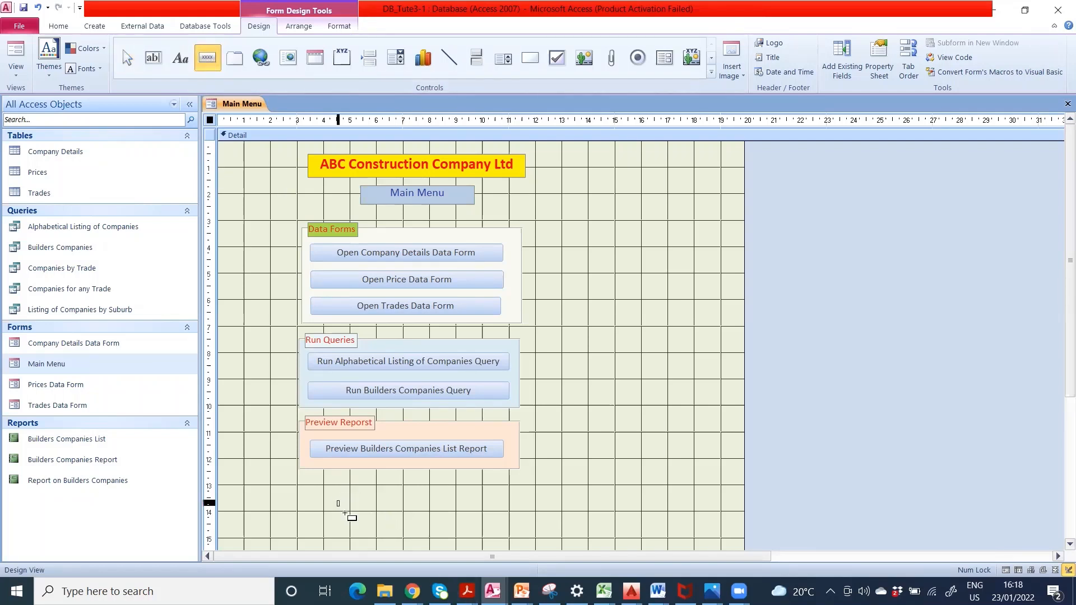
{"action": "left_click_drag", "start_coordinate": [336, 500], "coordinate": [514, 526]}
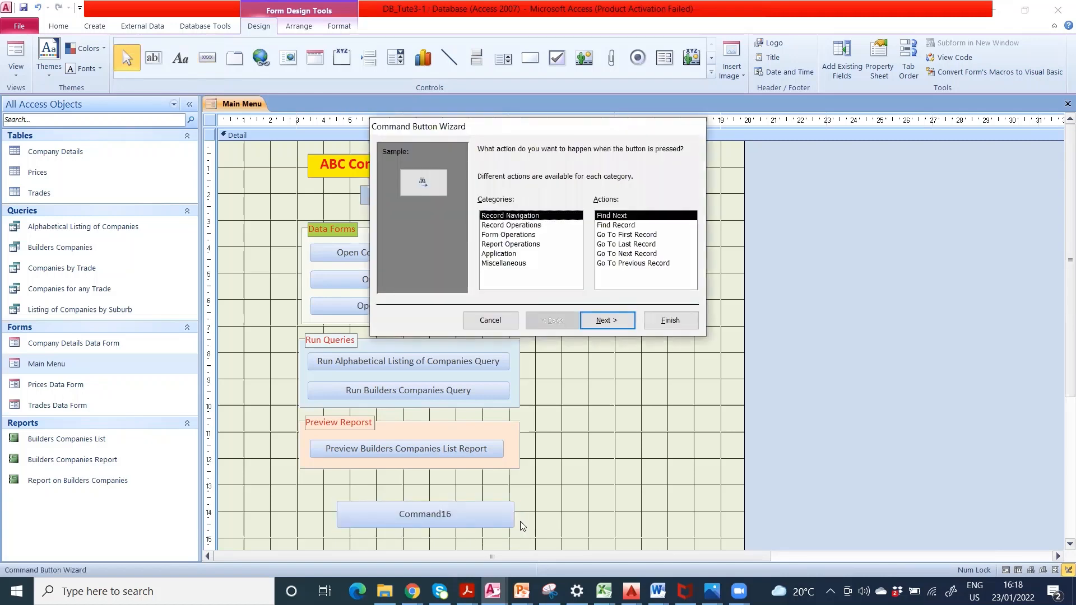
{"action": "left_click", "coordinate": [517, 254]}
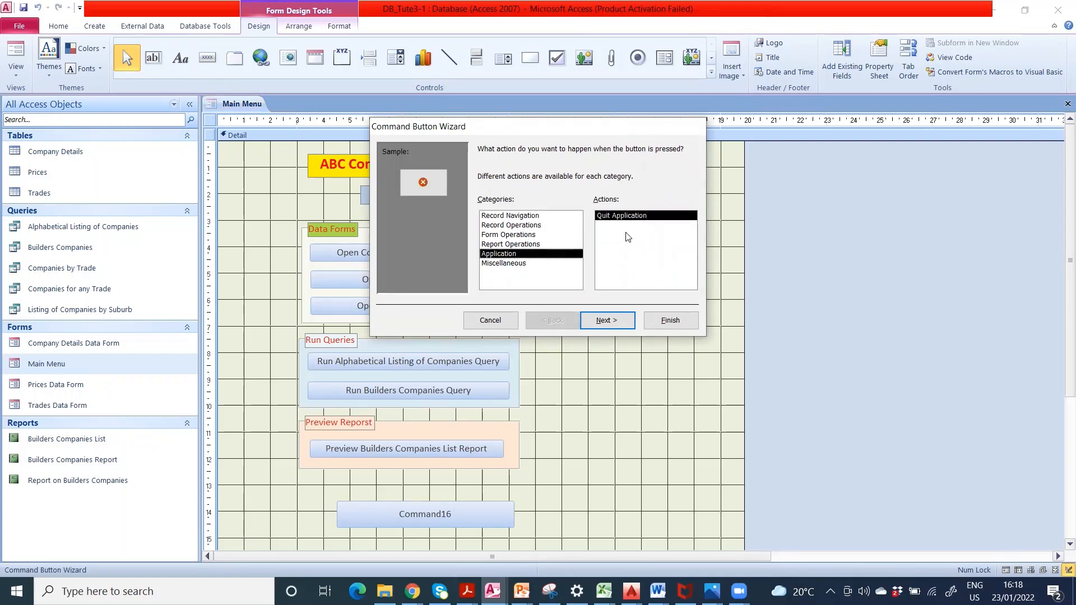
{"action": "left_click", "coordinate": [607, 320]}
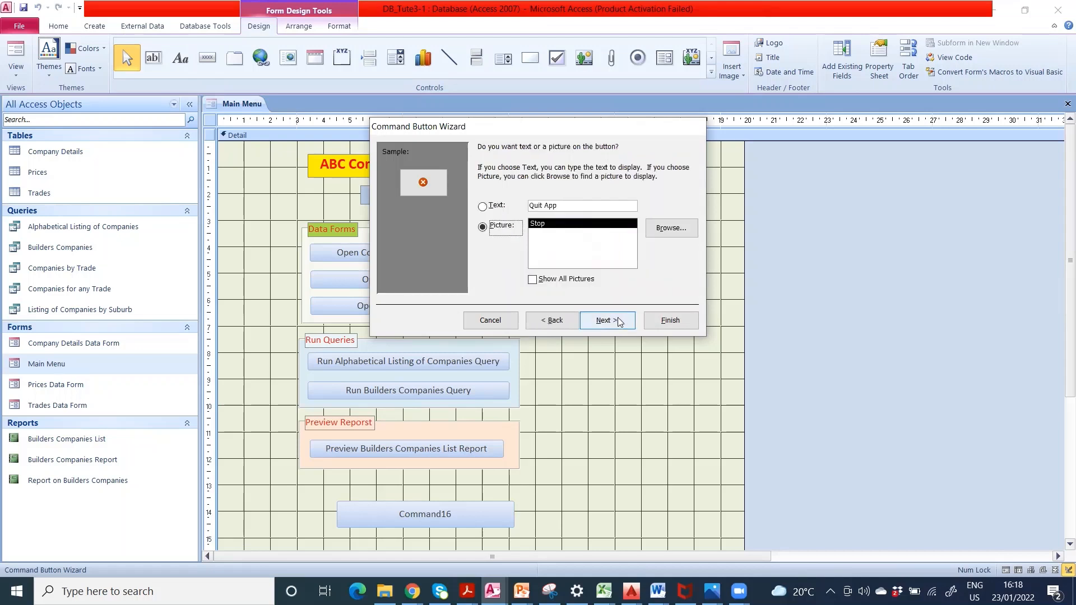
{"action": "left_click", "coordinate": [496, 206]}
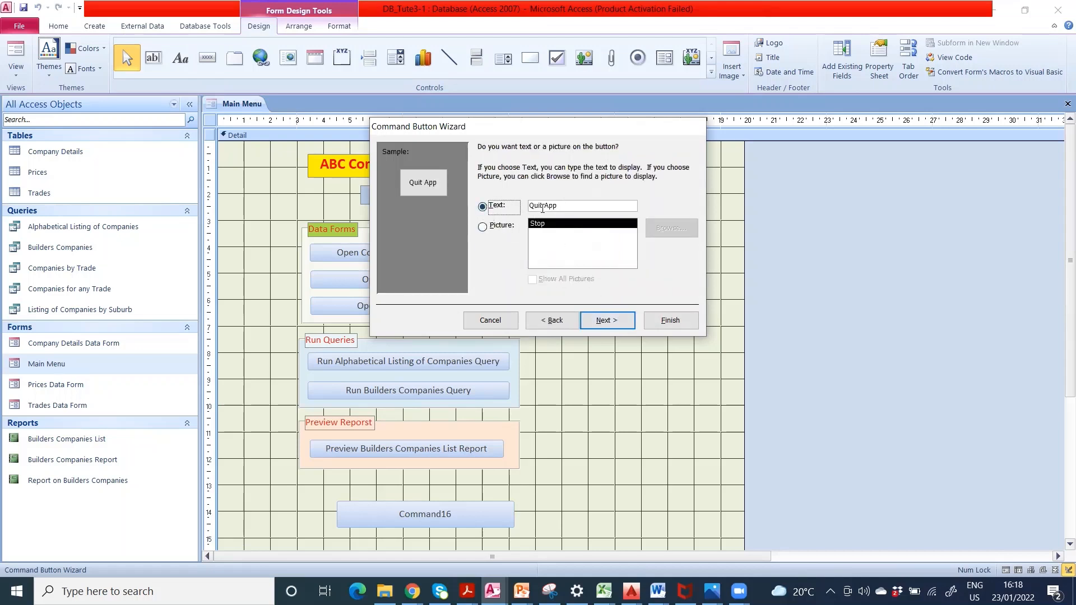
{"action": "double_click", "coordinate": [563, 207]}
{"action": "type", "text": "Database"}
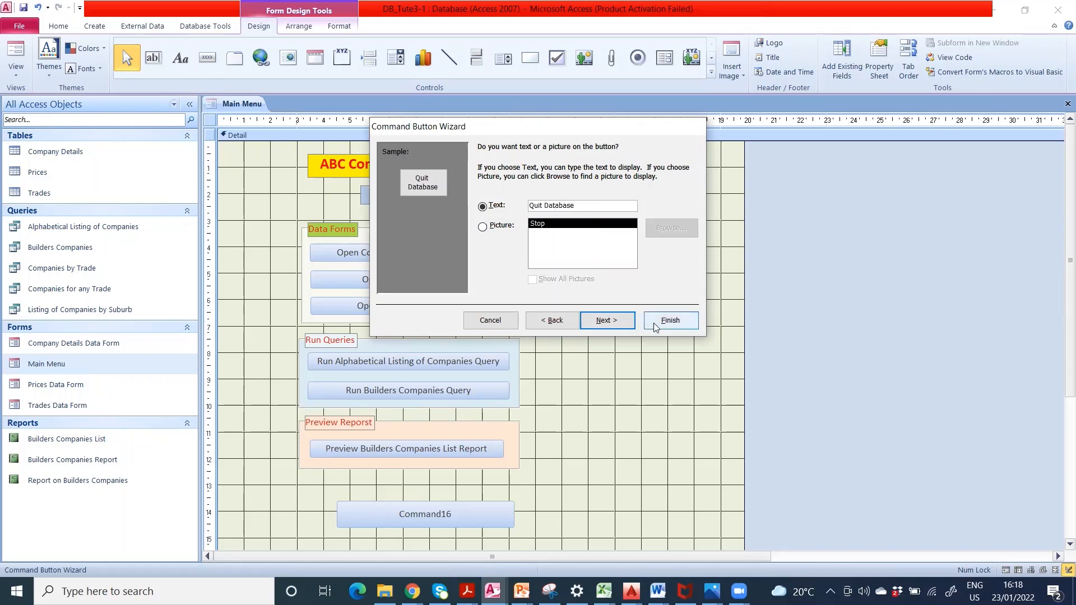
{"action": "left_click", "coordinate": [607, 320]}
{"action": "left_click", "coordinate": [671, 321]}
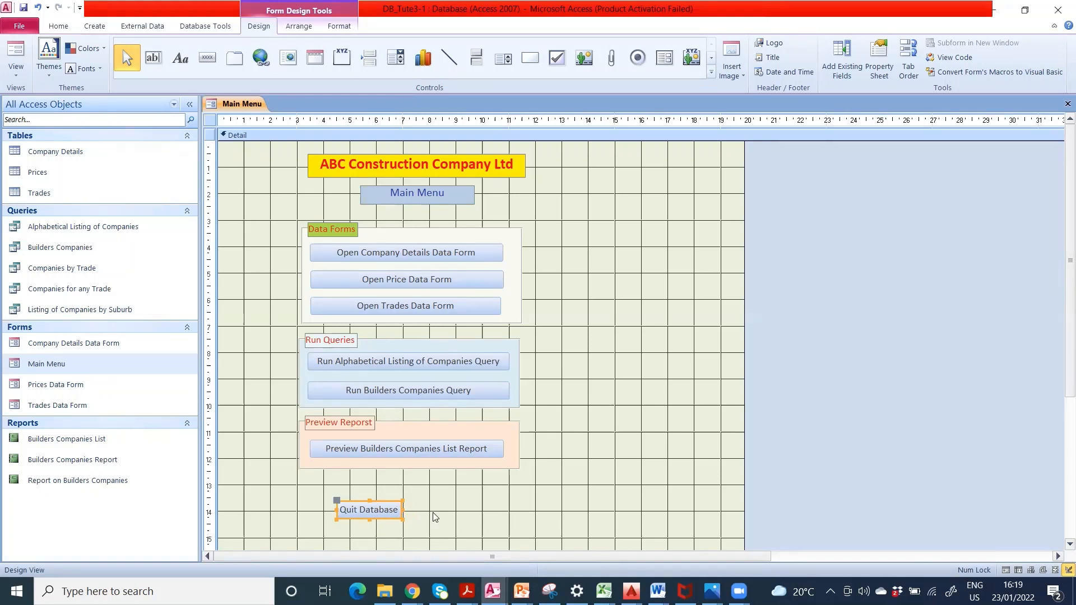
{"action": "left_click", "coordinate": [16, 52]}
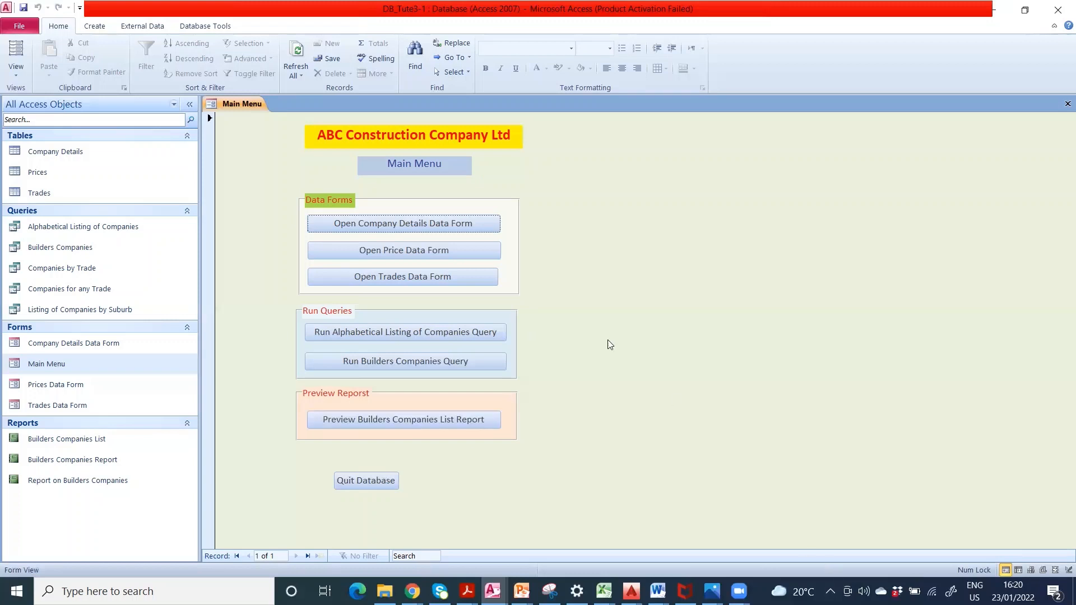
Open the current database's options and set the application title to ABC Construction Database System.
{"action": "left_click", "coordinate": [26, 28]}
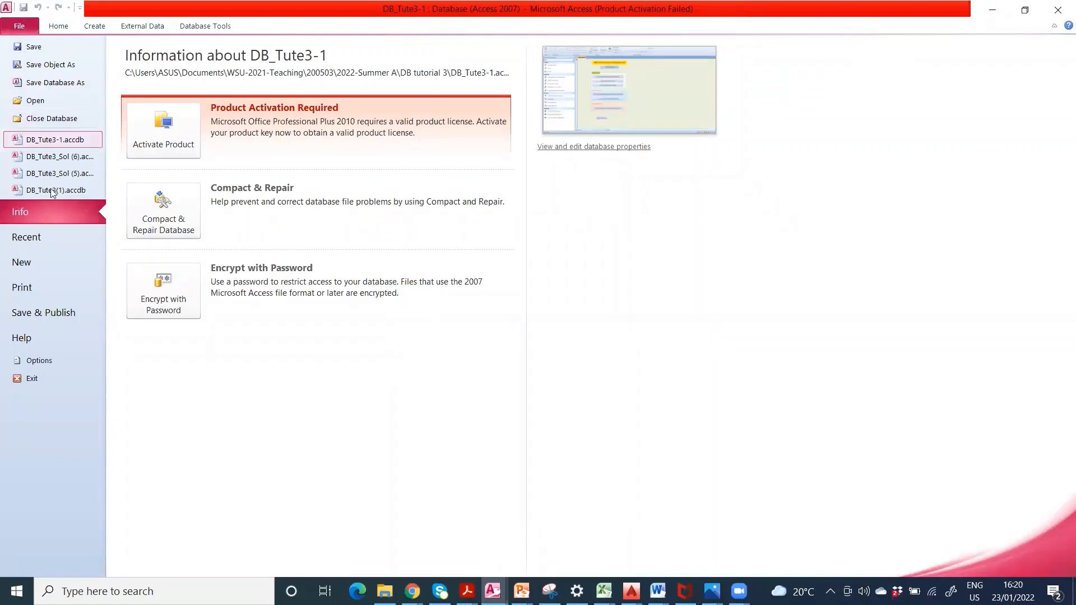
{"action": "left_click", "coordinate": [44, 362]}
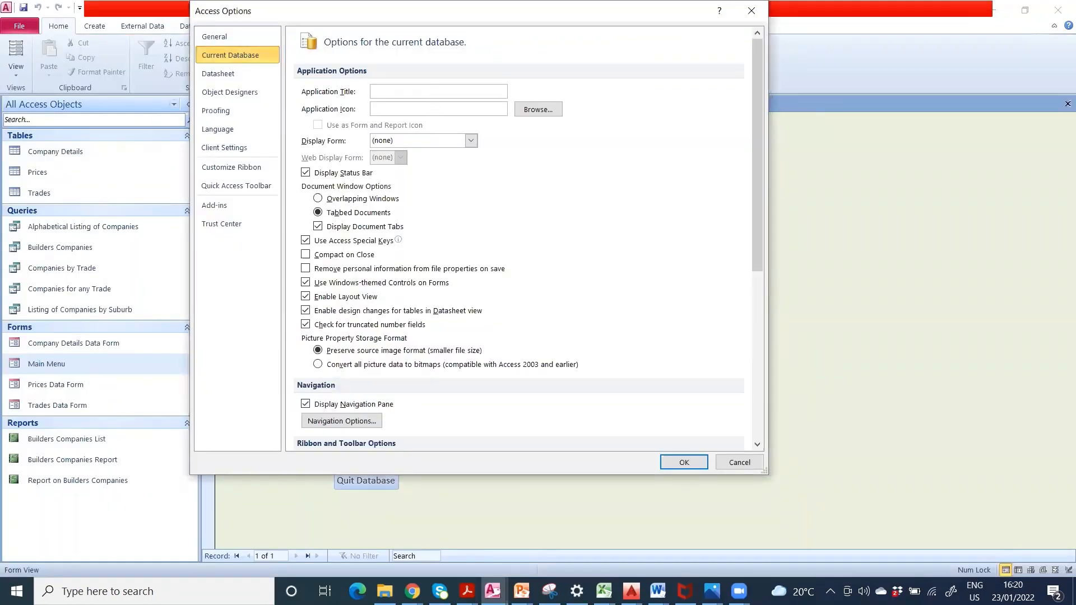
{"action": "key", "text": "alt+Tab"}
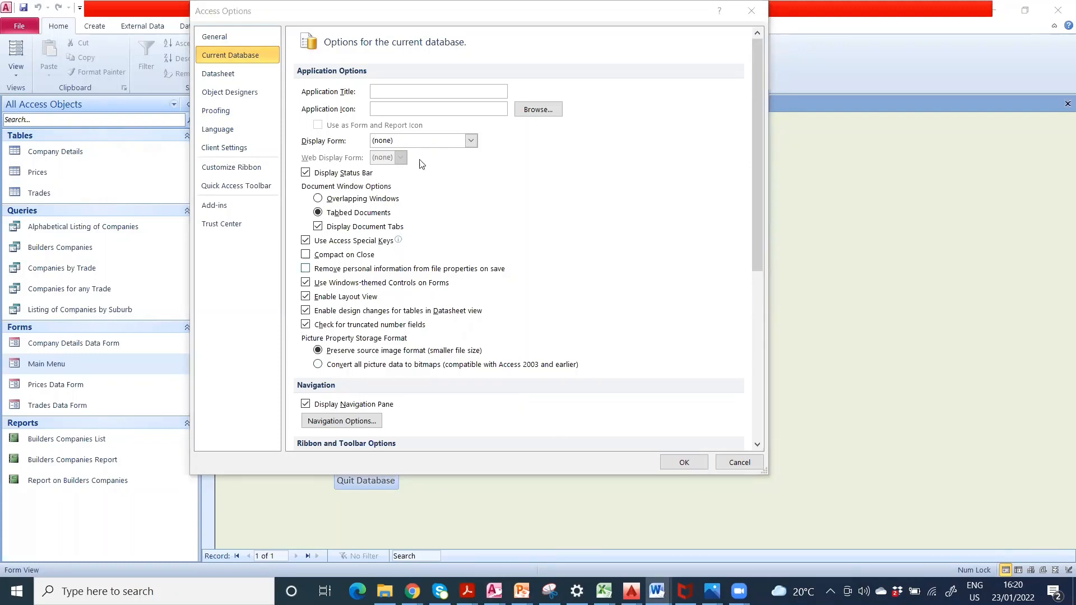
{"action": "left_click", "coordinate": [397, 90]}
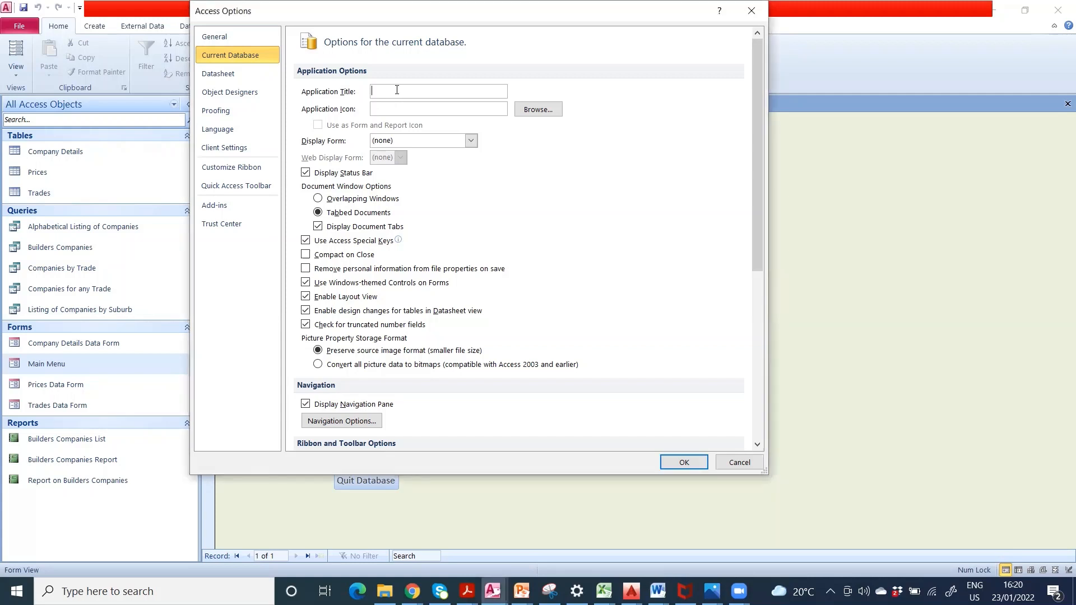
{"action": "type", "text": "ABC Construction Database System"}
Set Main Menu as the database's startup display form and apply the options.
{"action": "left_click", "coordinate": [471, 141]}
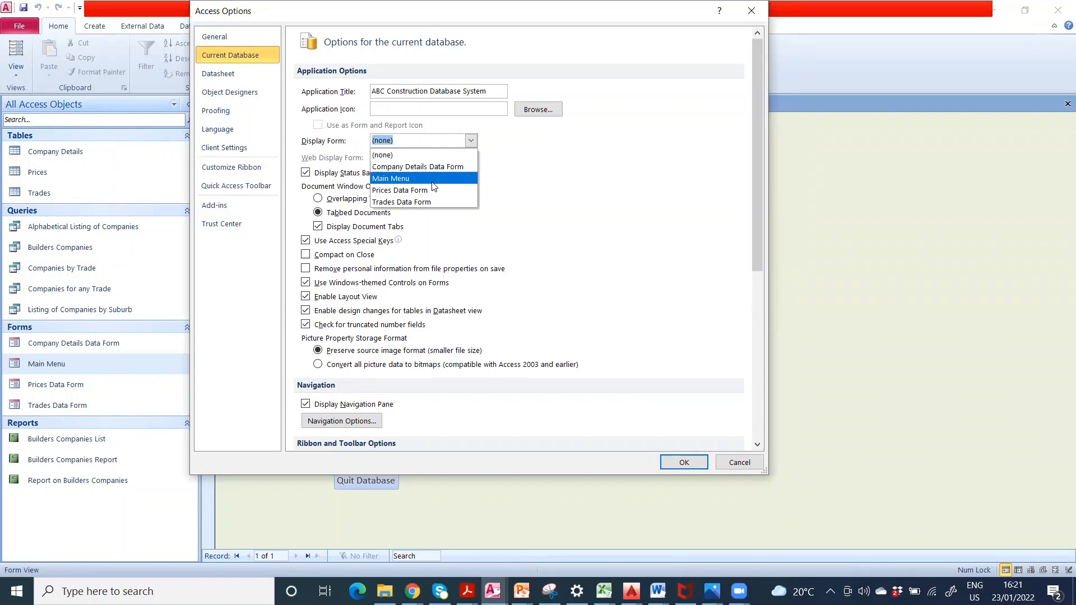
{"action": "left_click", "coordinate": [418, 179]}
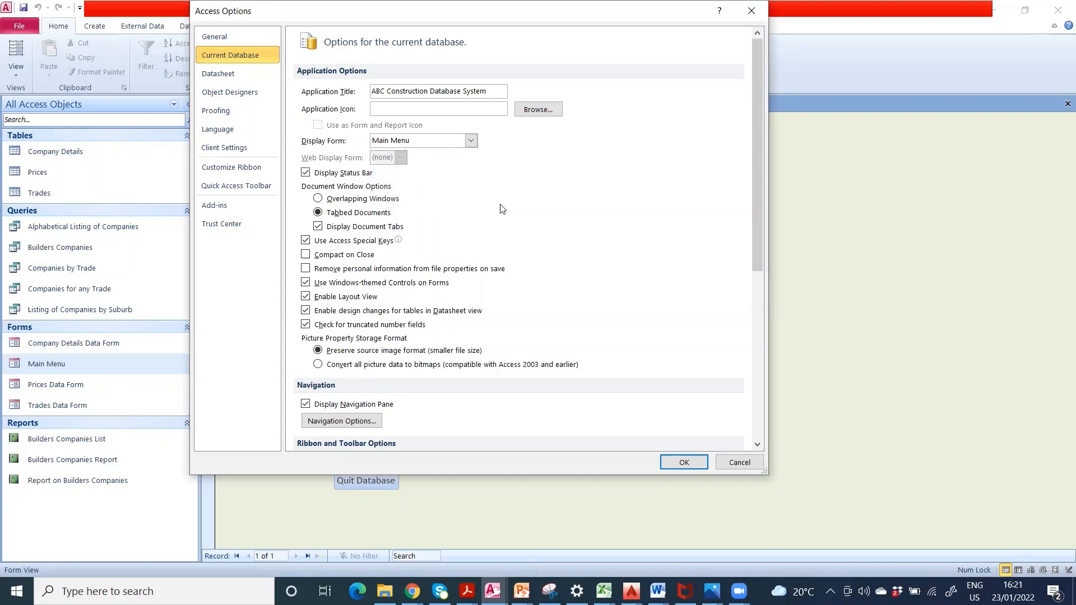
{"action": "scroll", "coordinate": [486, 206], "scroll_direction": "down", "scroll_amount": 1}
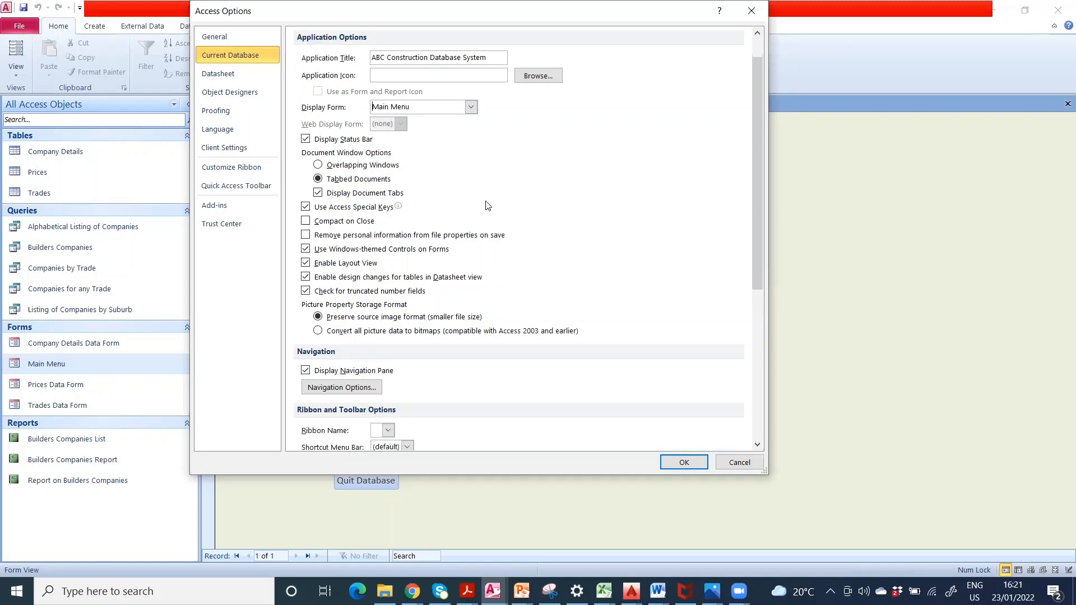
{"action": "scroll", "coordinate": [486, 205], "scroll_direction": "down", "scroll_amount": 4}
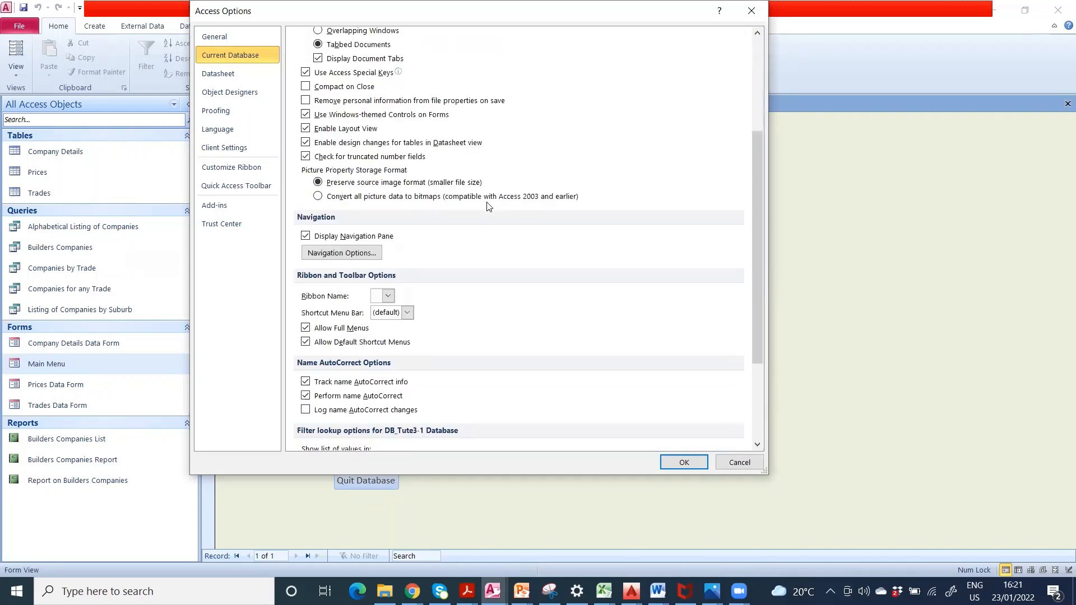
{"action": "left_click", "coordinate": [685, 463]}
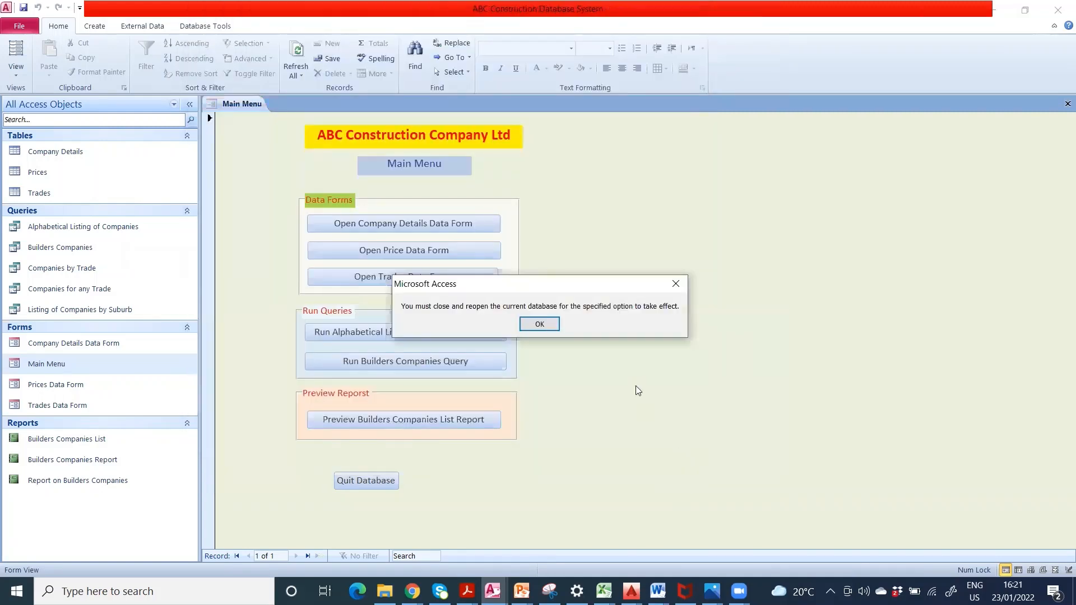
{"action": "left_click", "coordinate": [539, 325]}
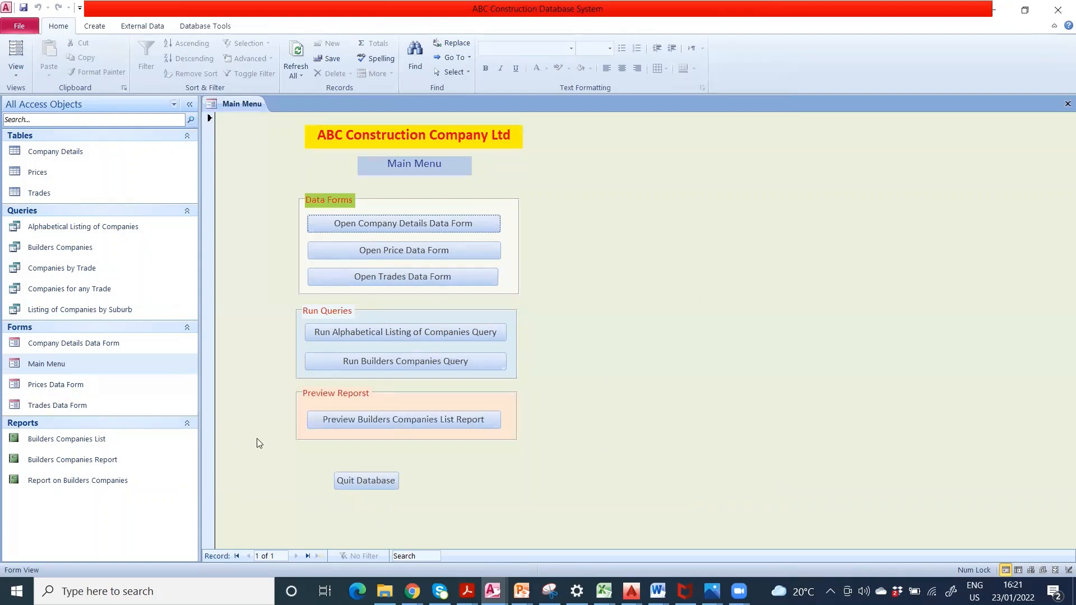
Quit the database using the menu's Quit Database button, saving the design changes to the Main Menu form.
{"action": "left_click", "coordinate": [374, 484]}
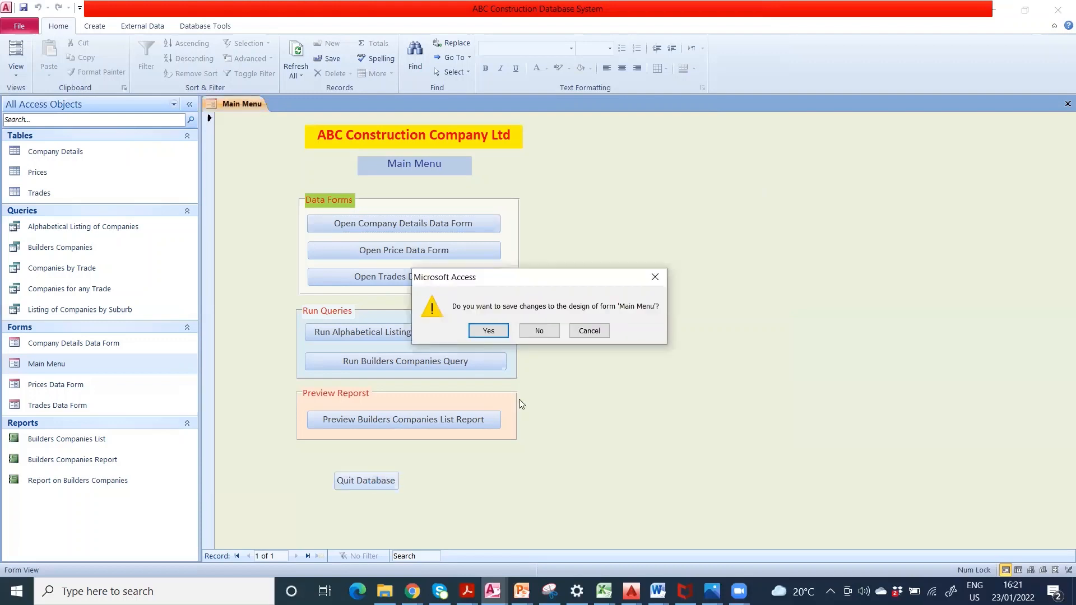
{"action": "left_click", "coordinate": [489, 330]}
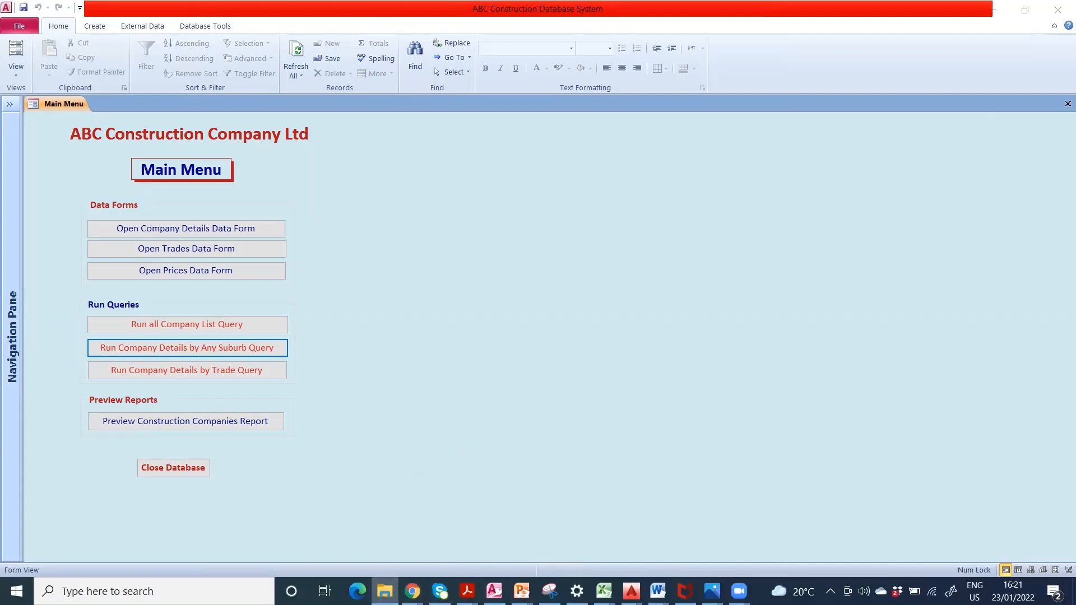
Return to the reopened database with the yellow-titled Main Menu, collapse its Navigation Pane, and dismiss the Office activation wizard.
{"action": "key", "text": "alt+Tab"}
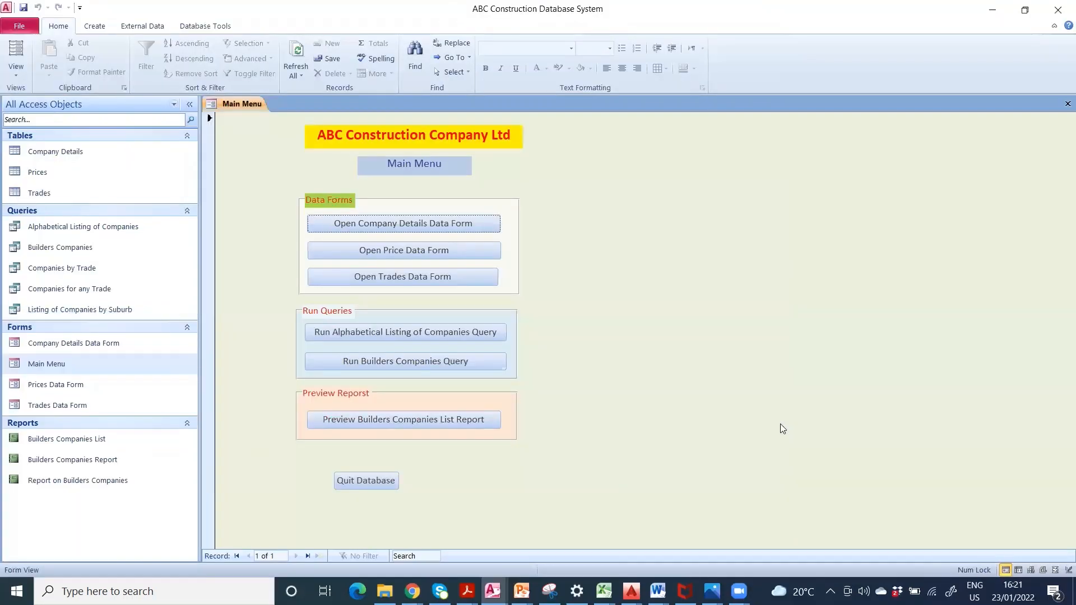
{"action": "left_click", "coordinate": [190, 104]}
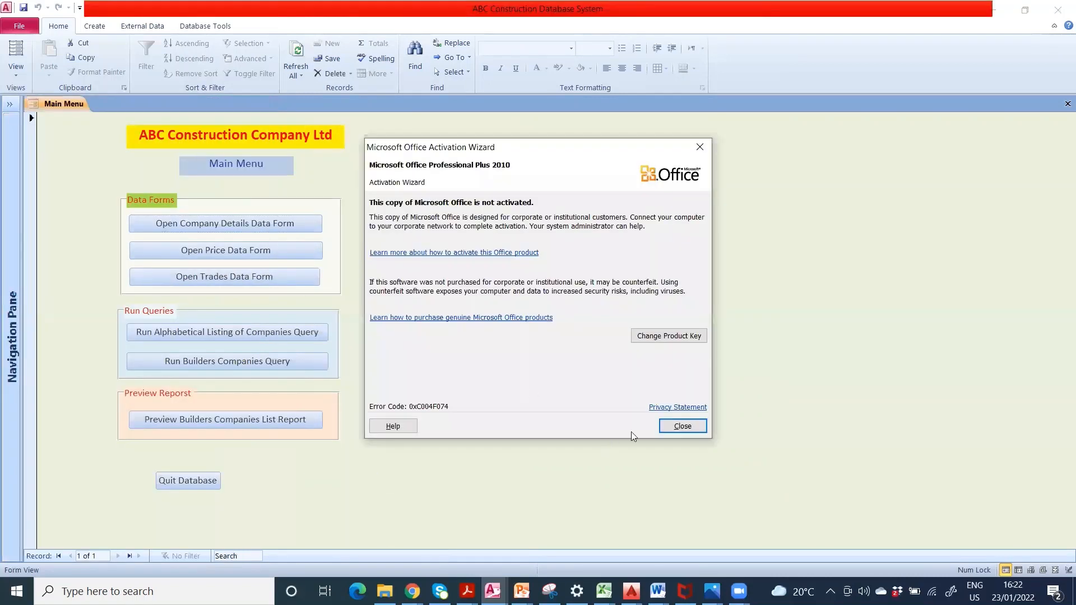
{"action": "left_click", "coordinate": [683, 427]}
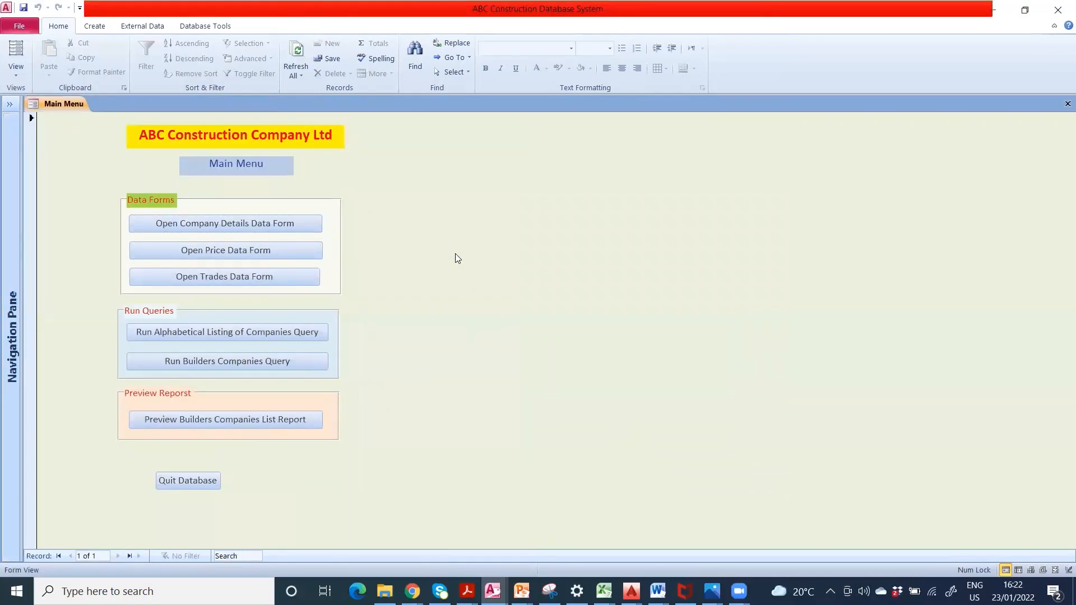